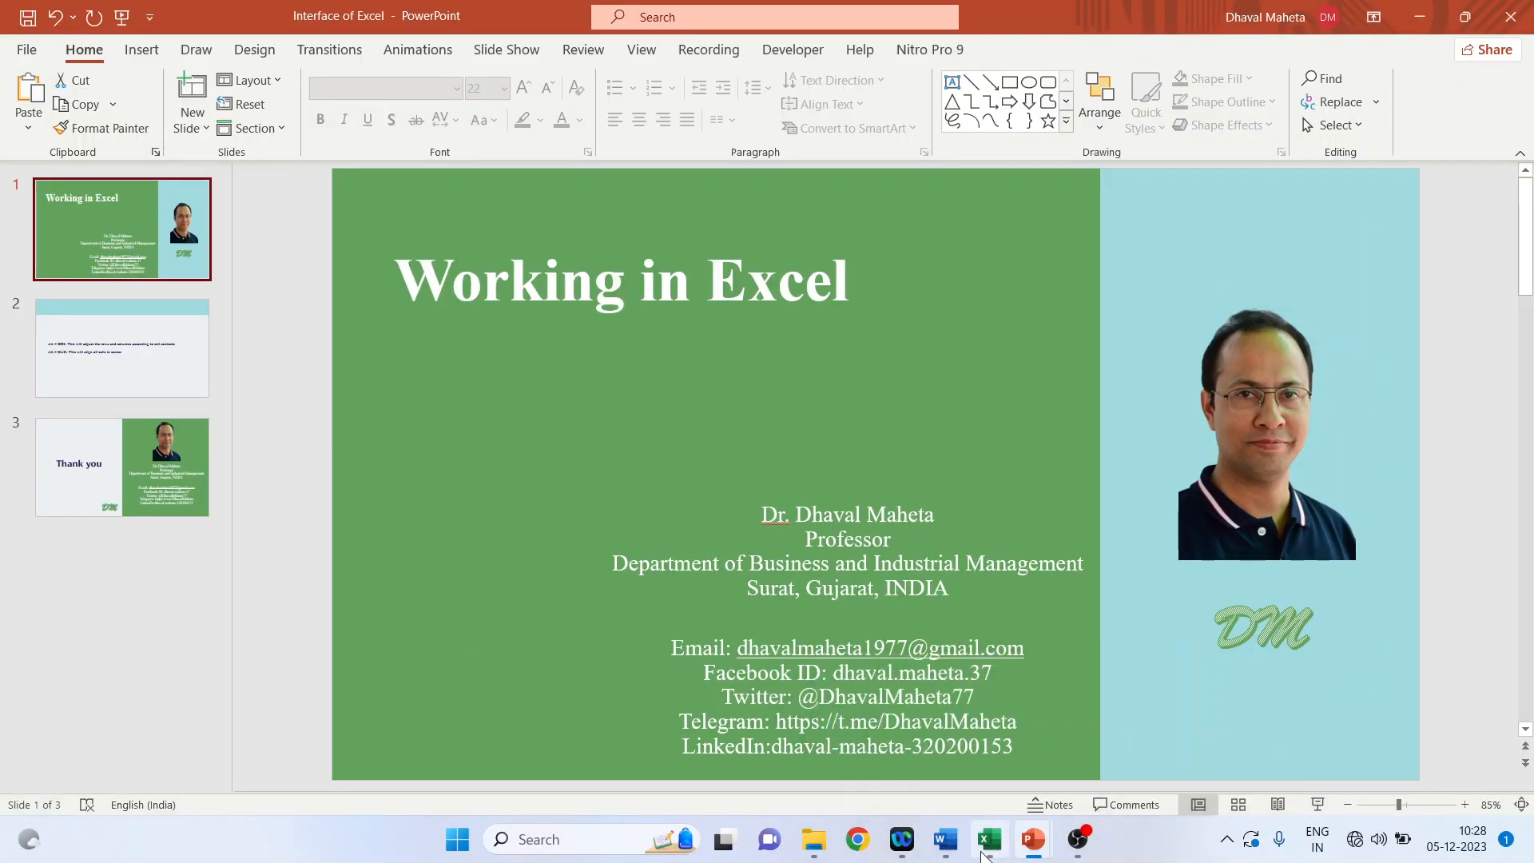
- Switch to the marks workbook and review the student name headings John through Henry
left_click(989, 839)
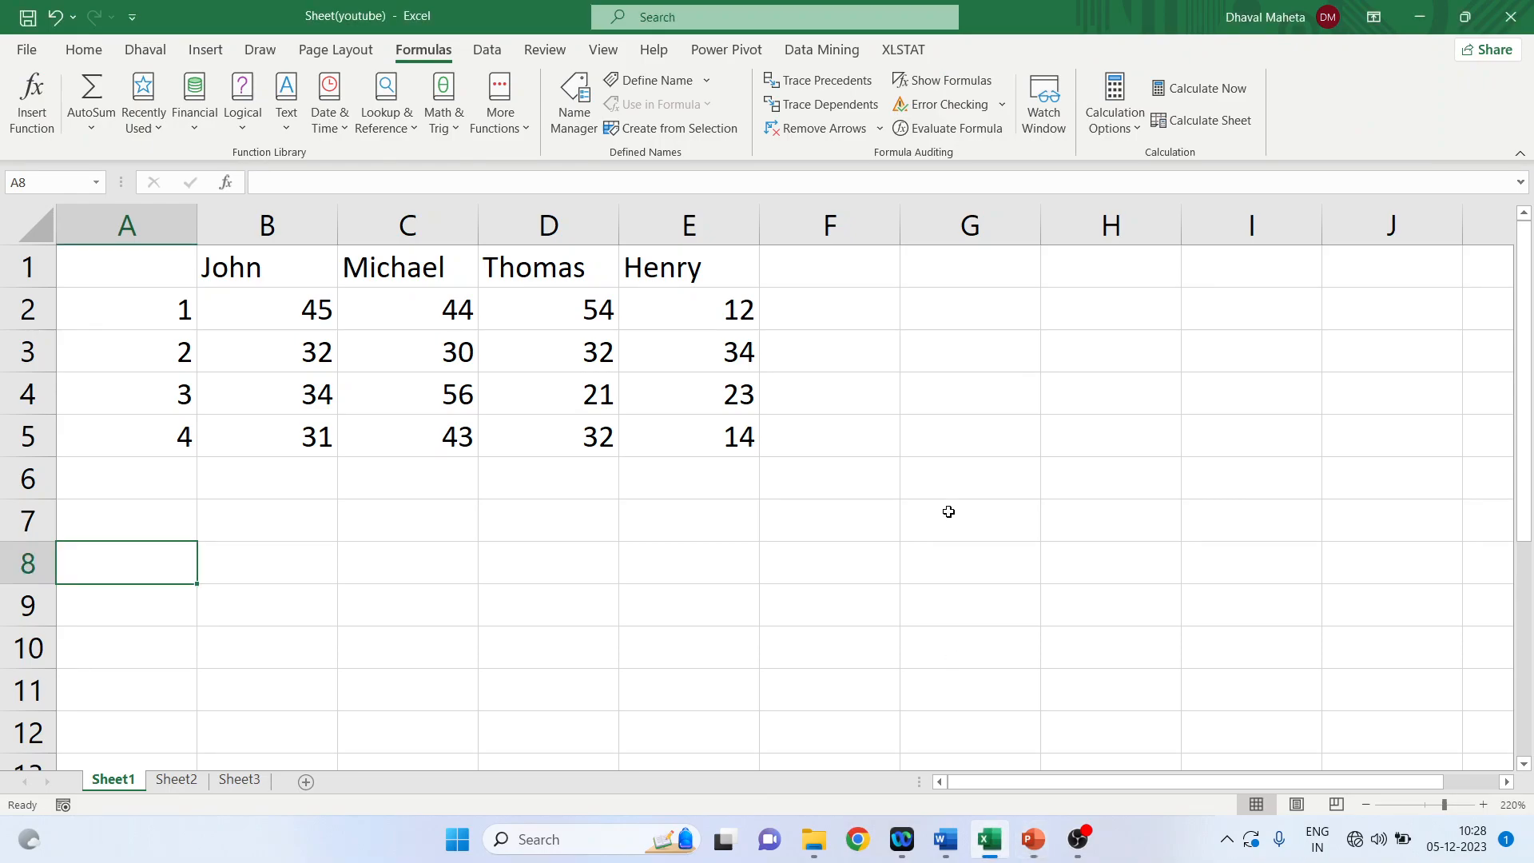
left_click(273, 269)
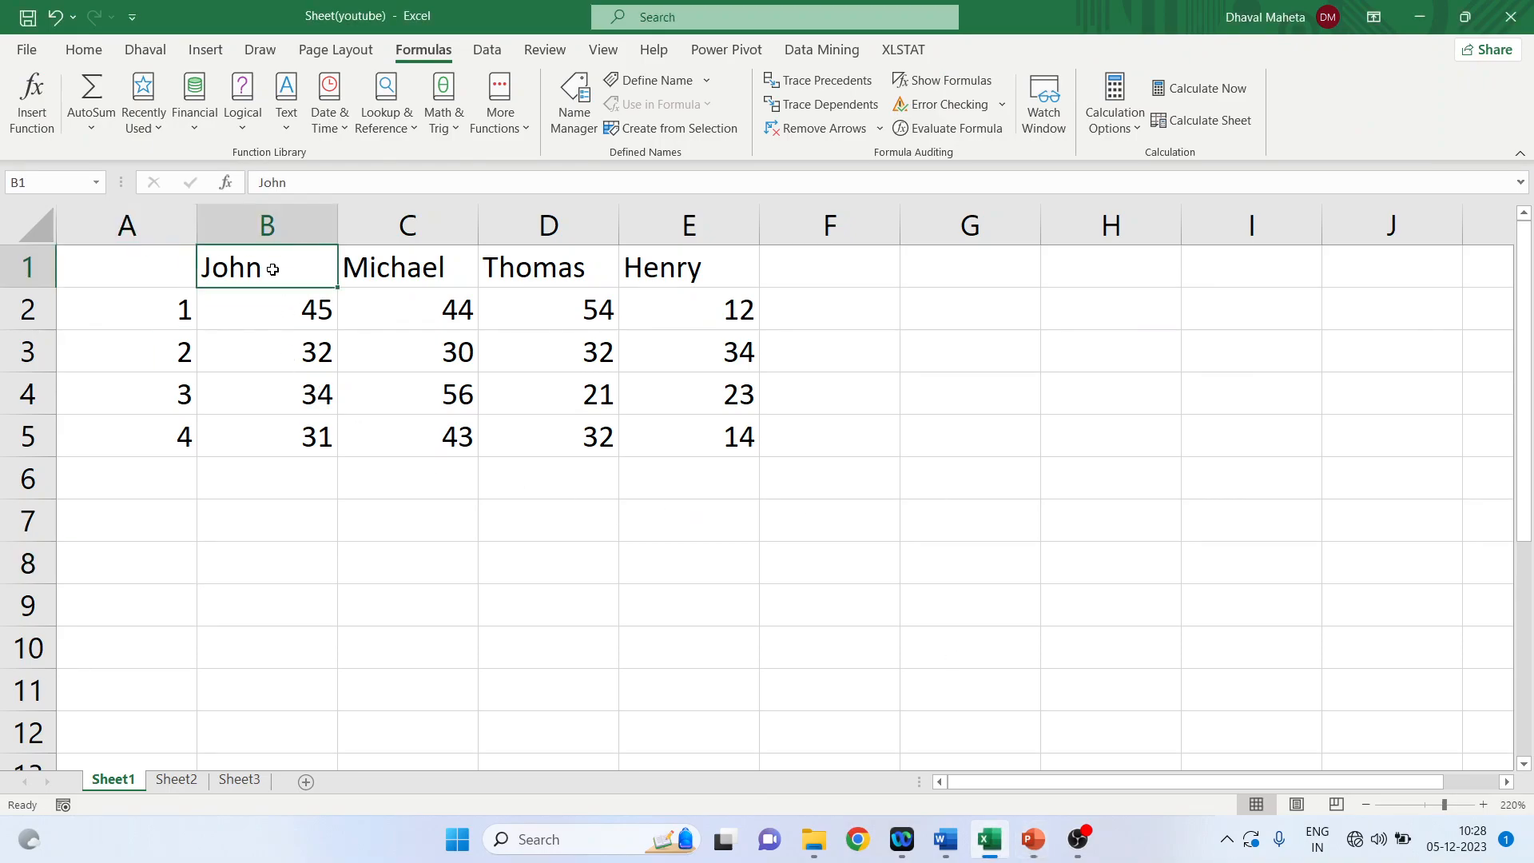
left_click(401, 267)
left_click(538, 268)
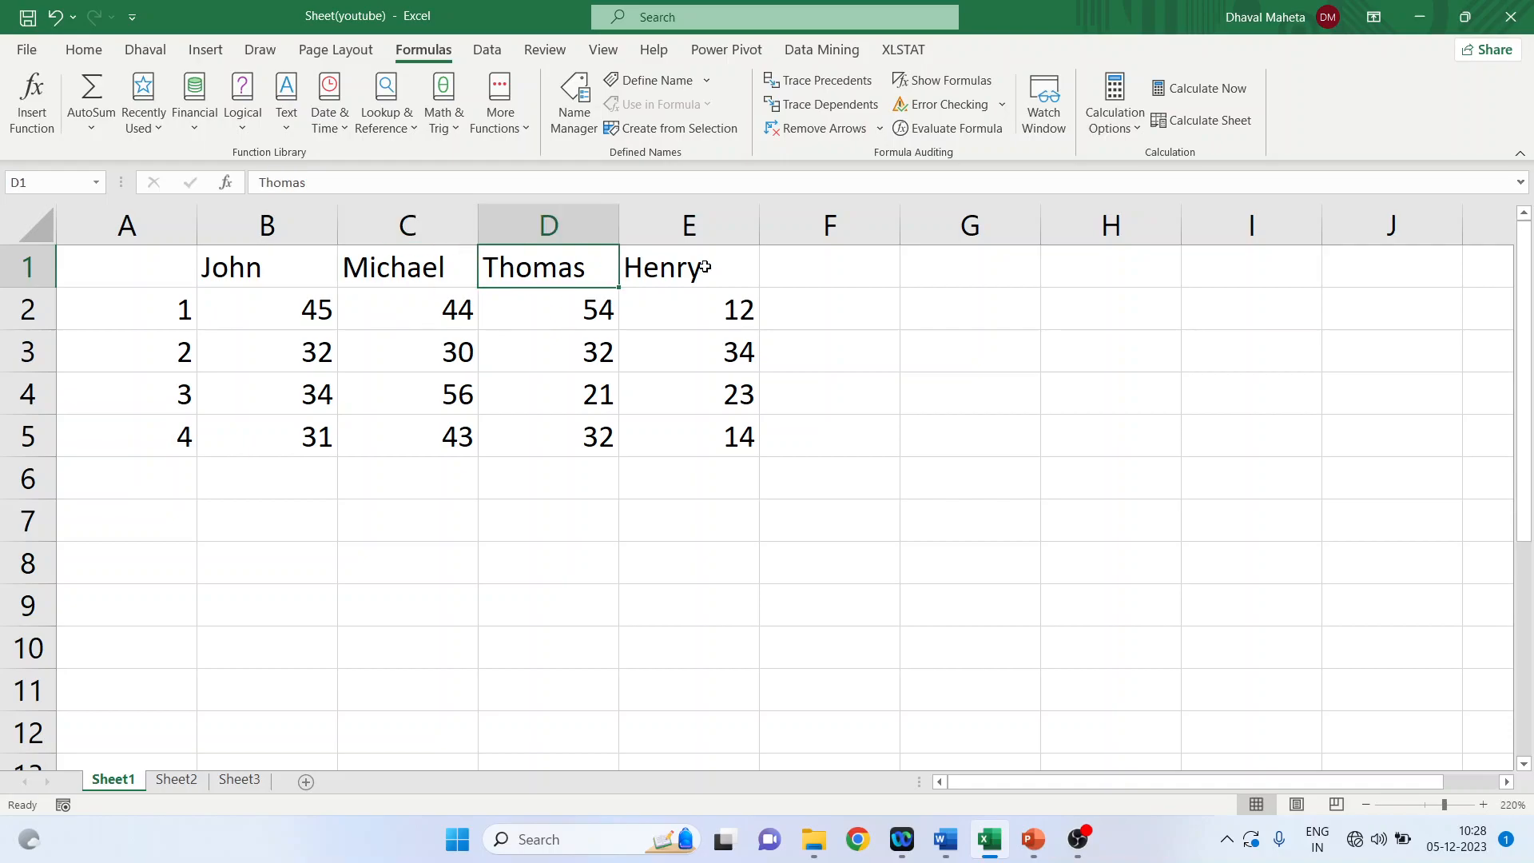
left_click(705, 267)
- Review the test serial numbers 1 to 4 down column A
left_click(158, 318)
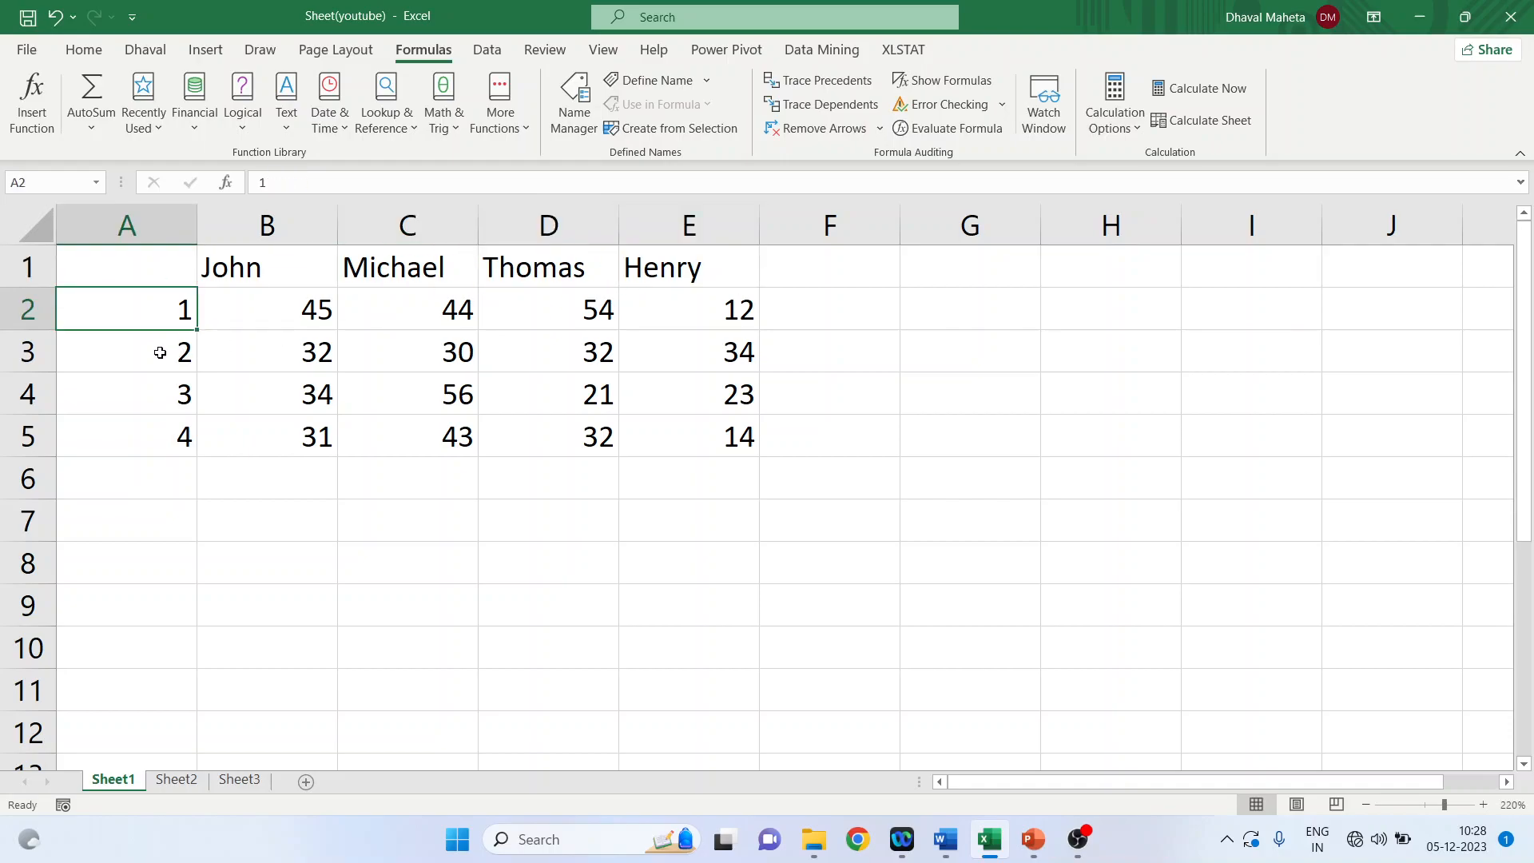
left_click(165, 360)
left_click(162, 393)
left_click(161, 436)
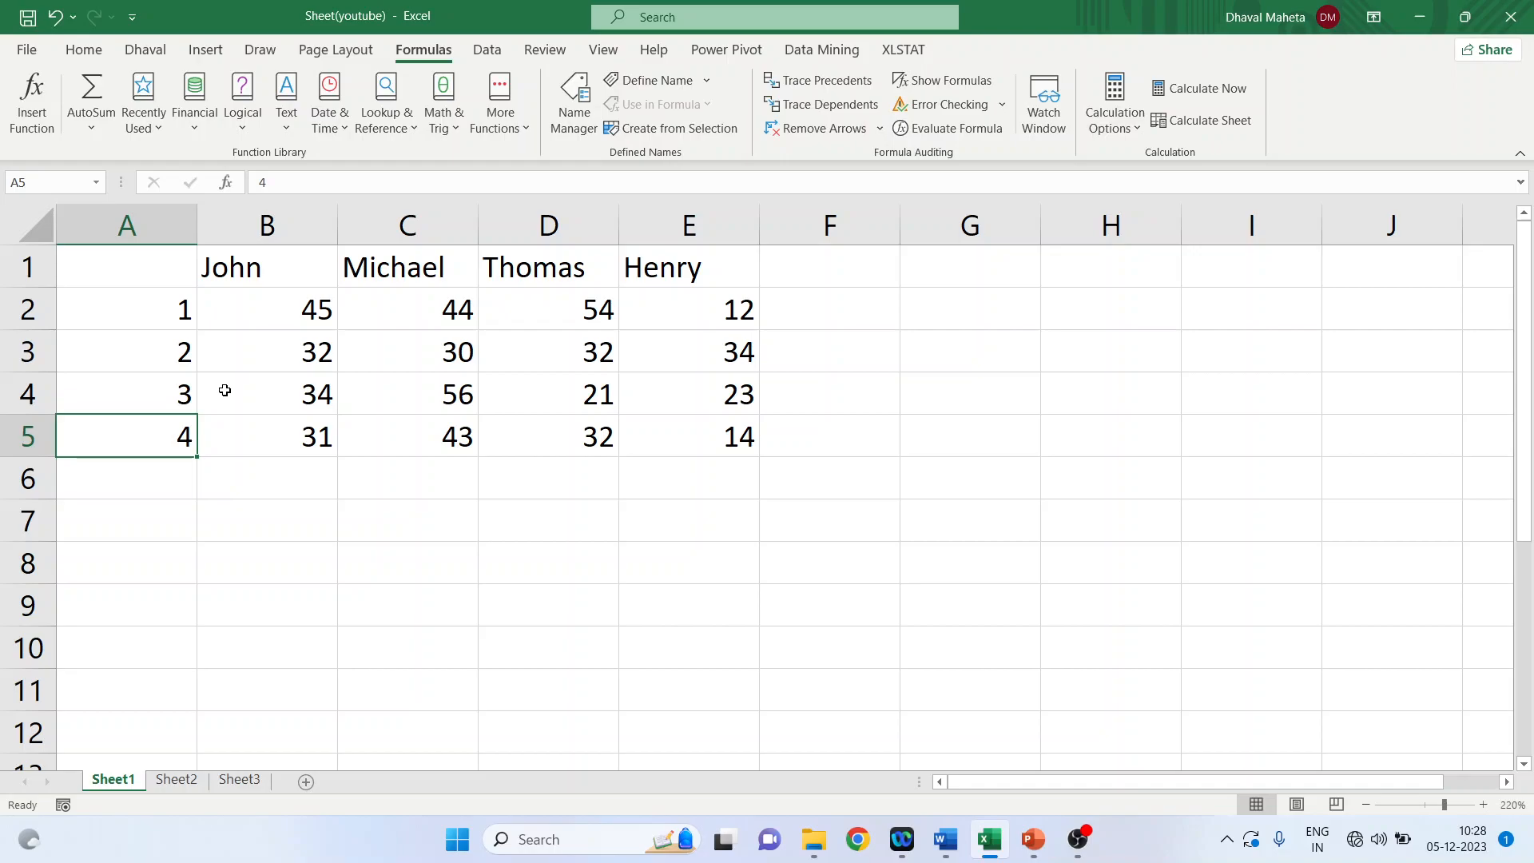
- Label A8 Maximum and compute John's highest mark, 45, in B8 with MAX(B2:B5)
left_click(152, 559)
type("M")
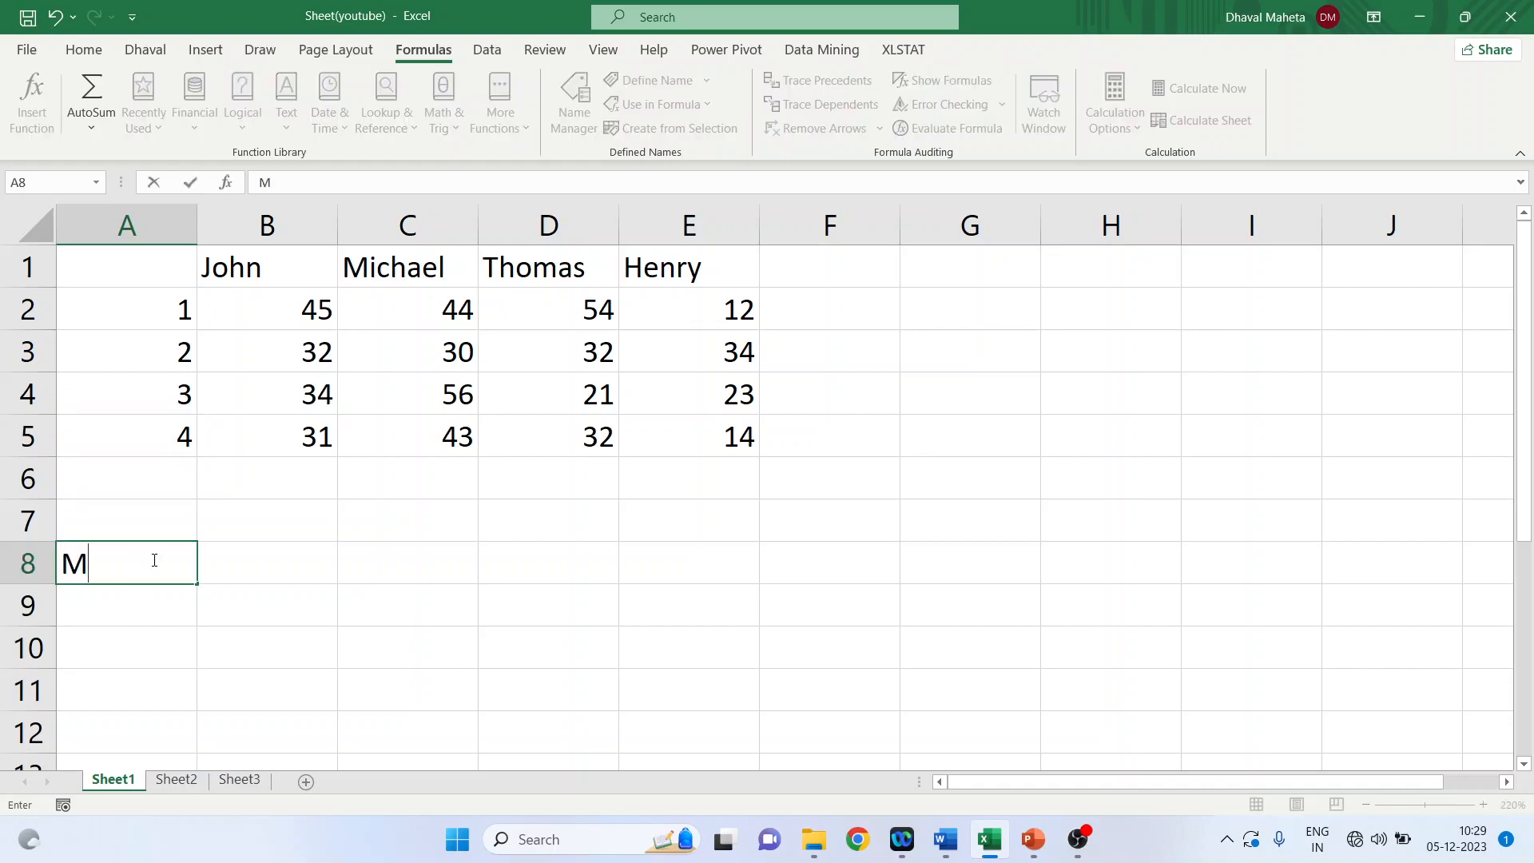
type("aximum")
key("Return")
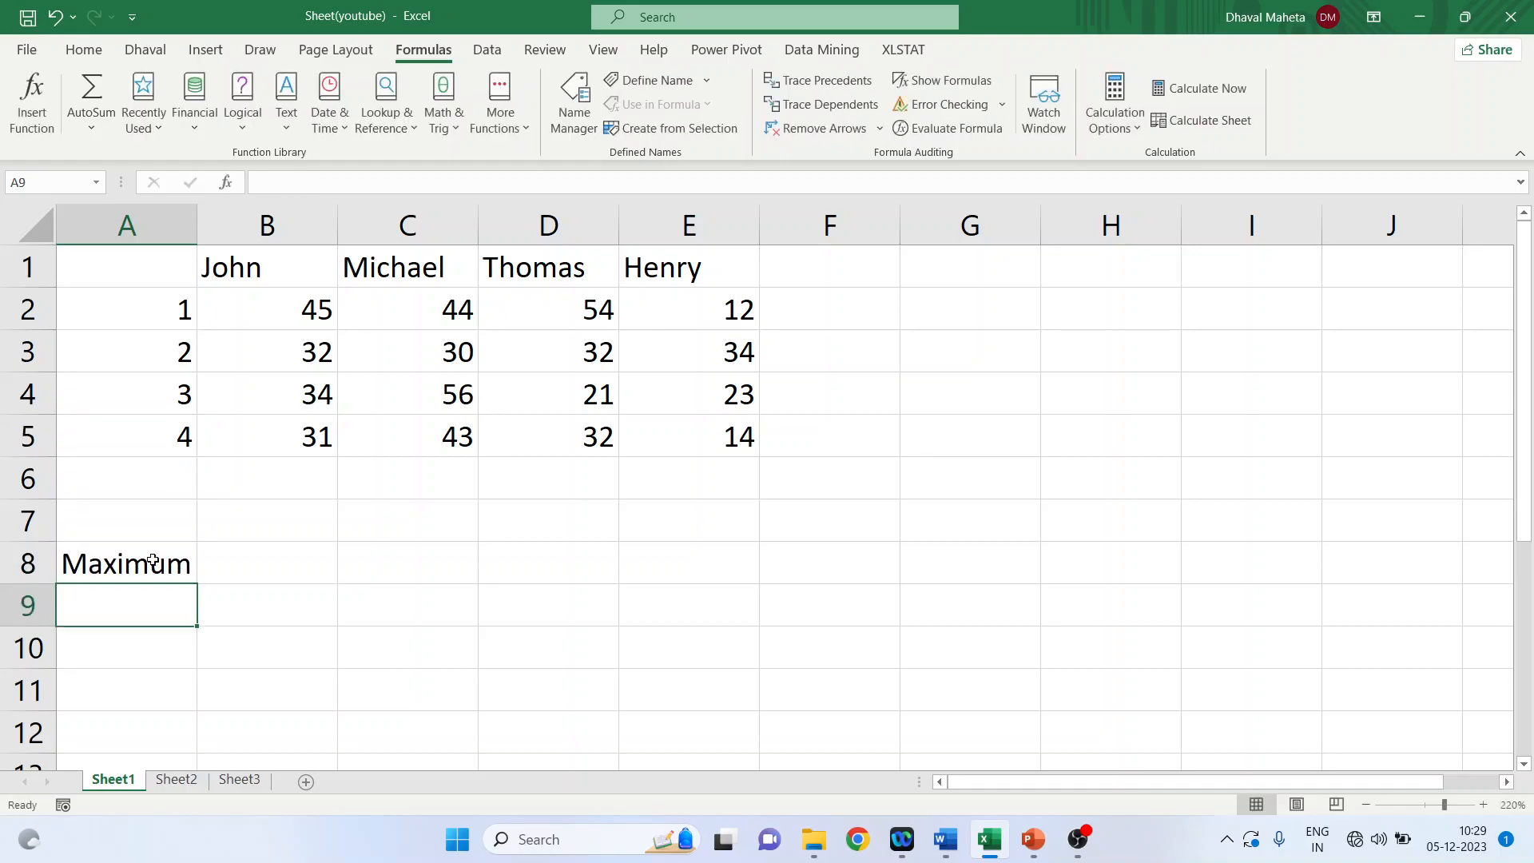
left_click(228, 556)
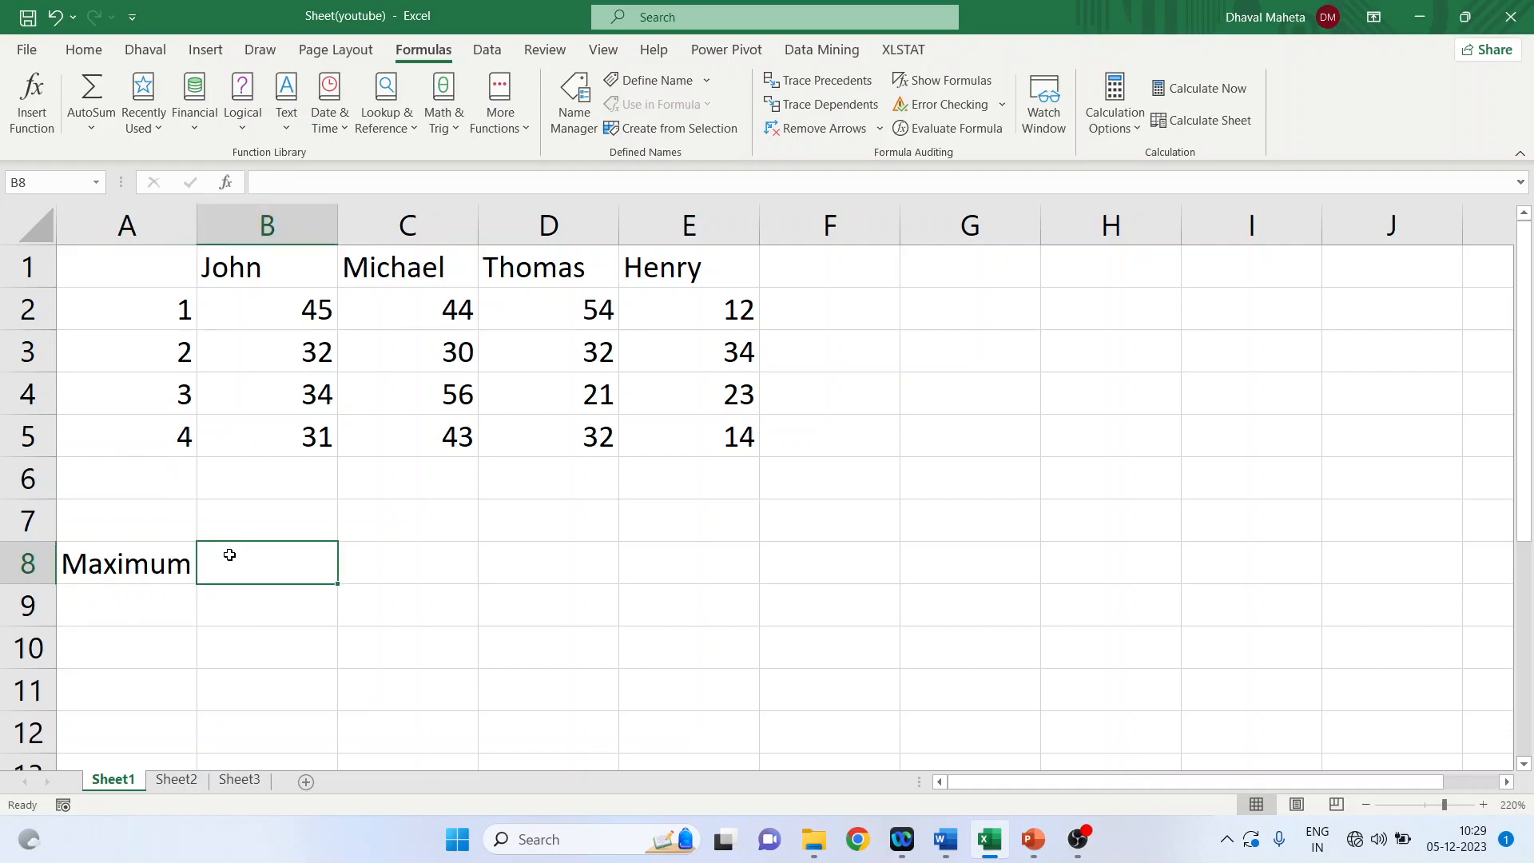
type("=")
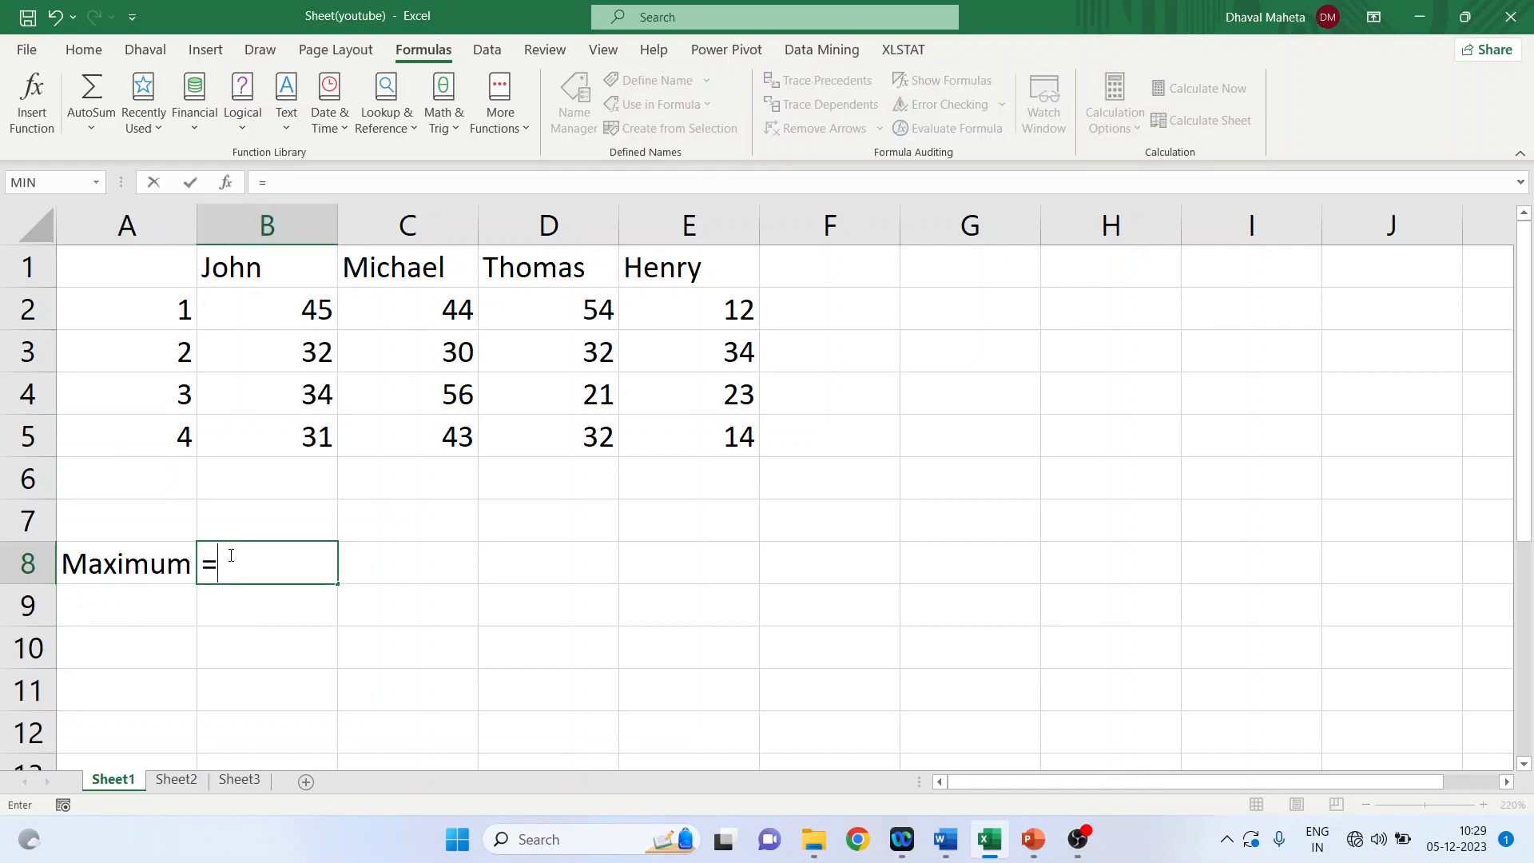
type("max")
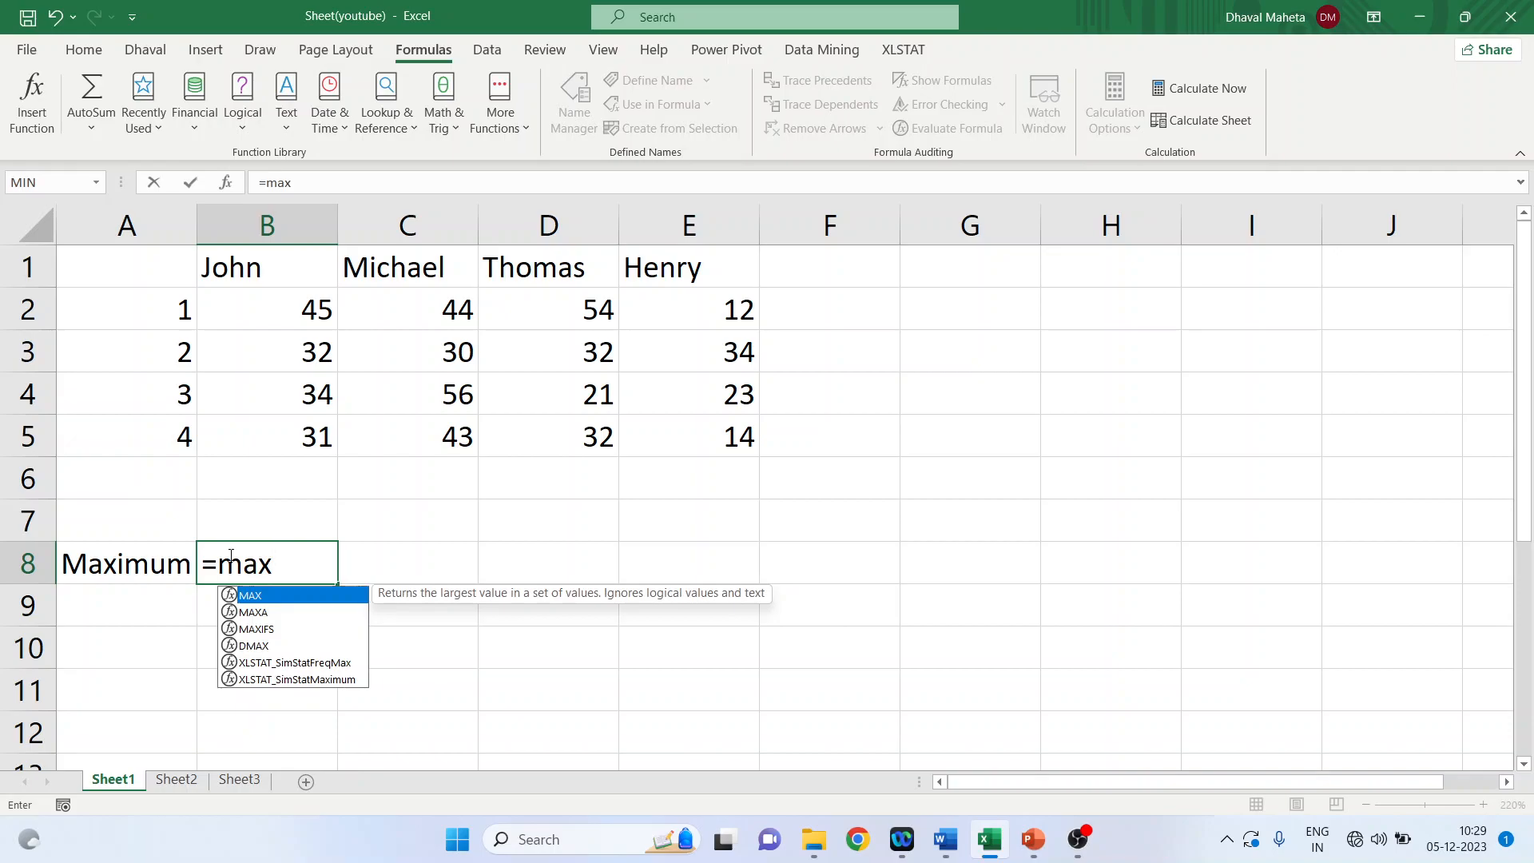
type("(")
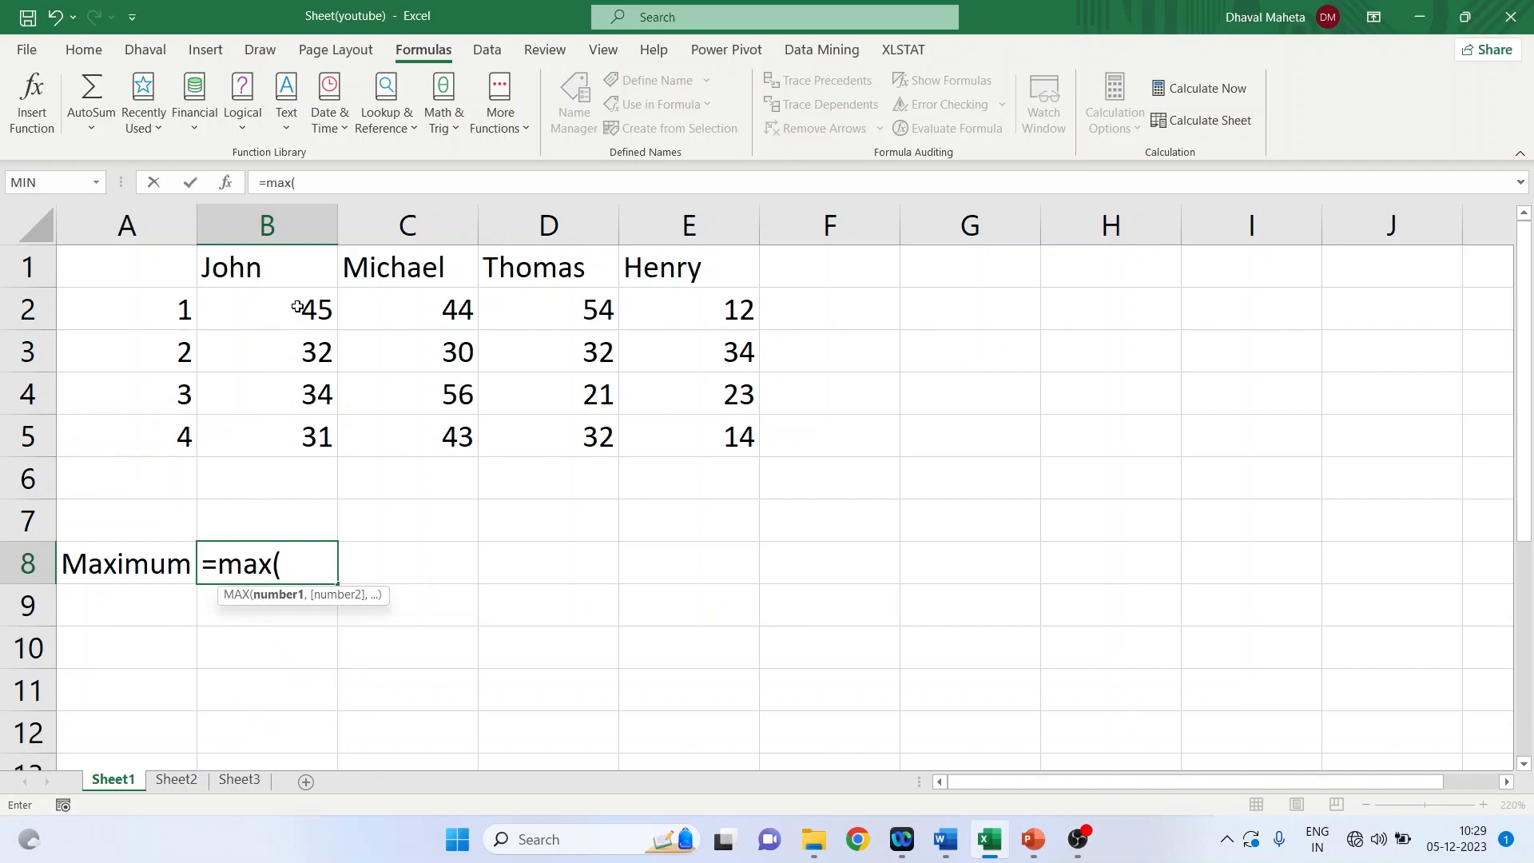
left_click_drag(298, 308, 298, 428)
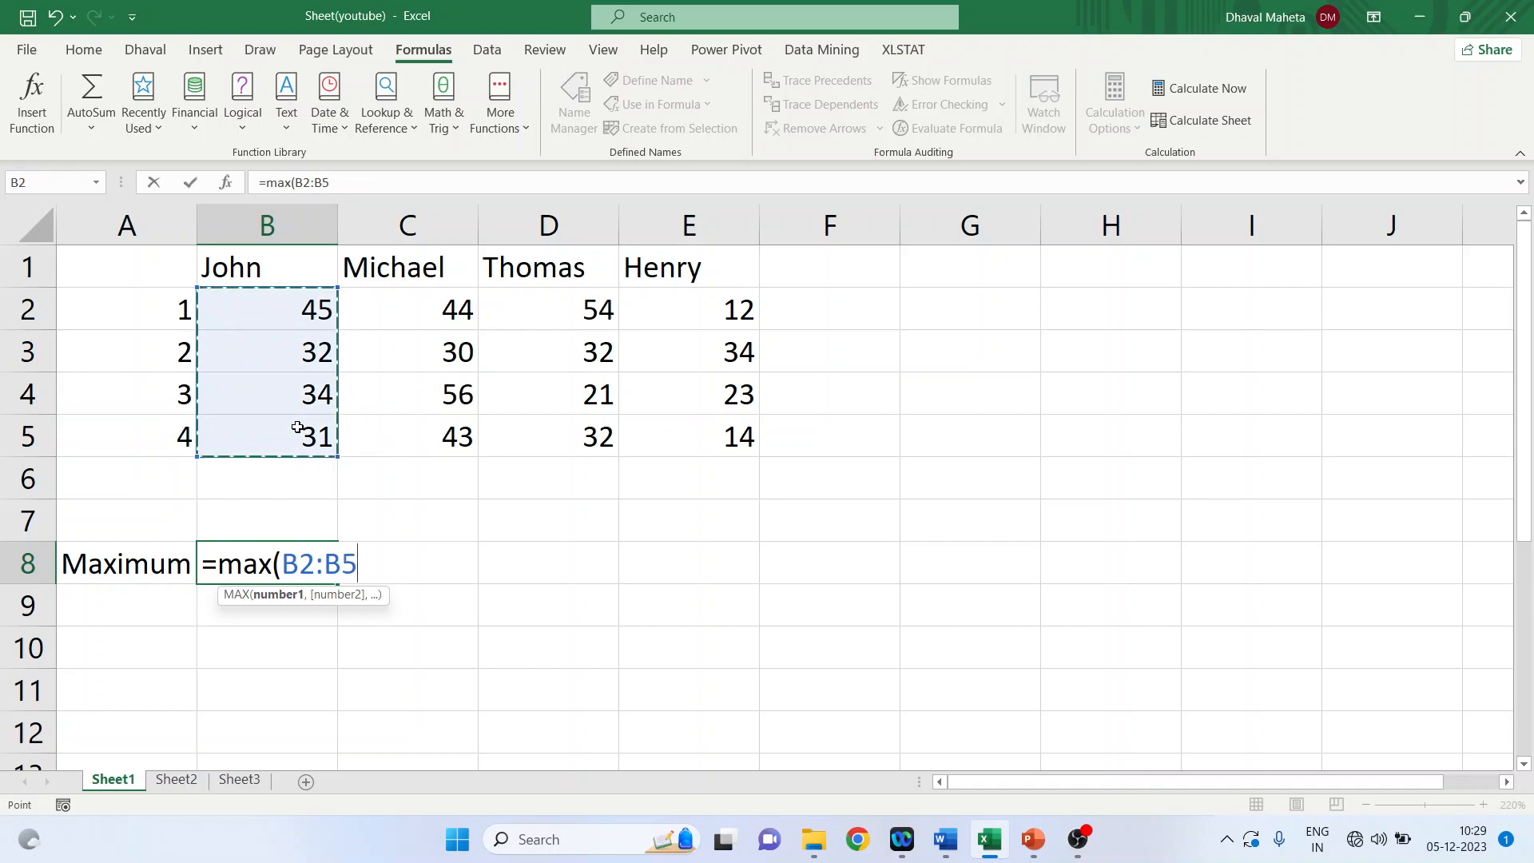
type(")")
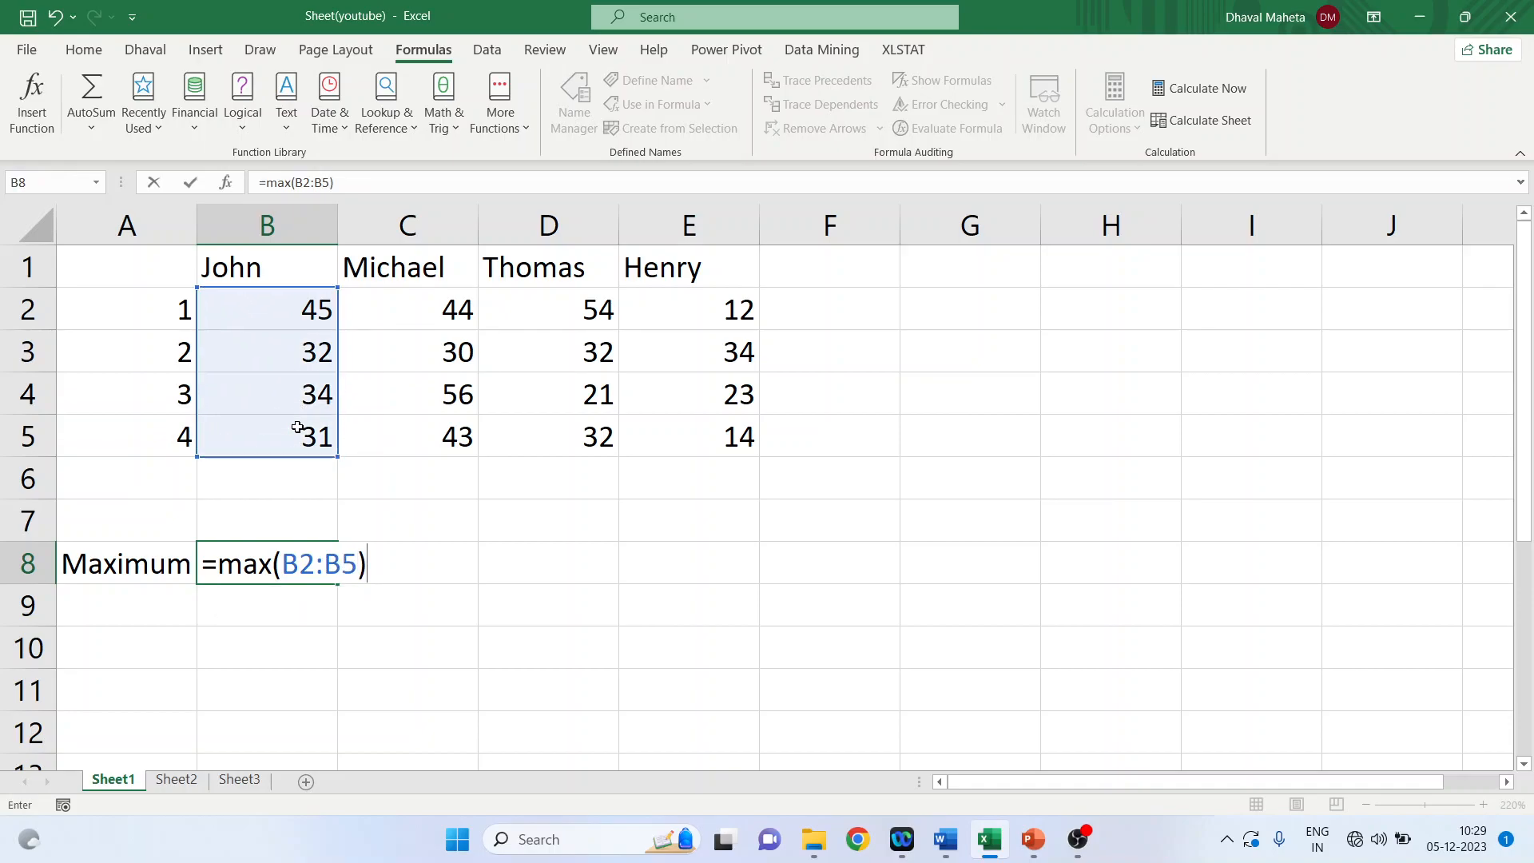
key("Return")
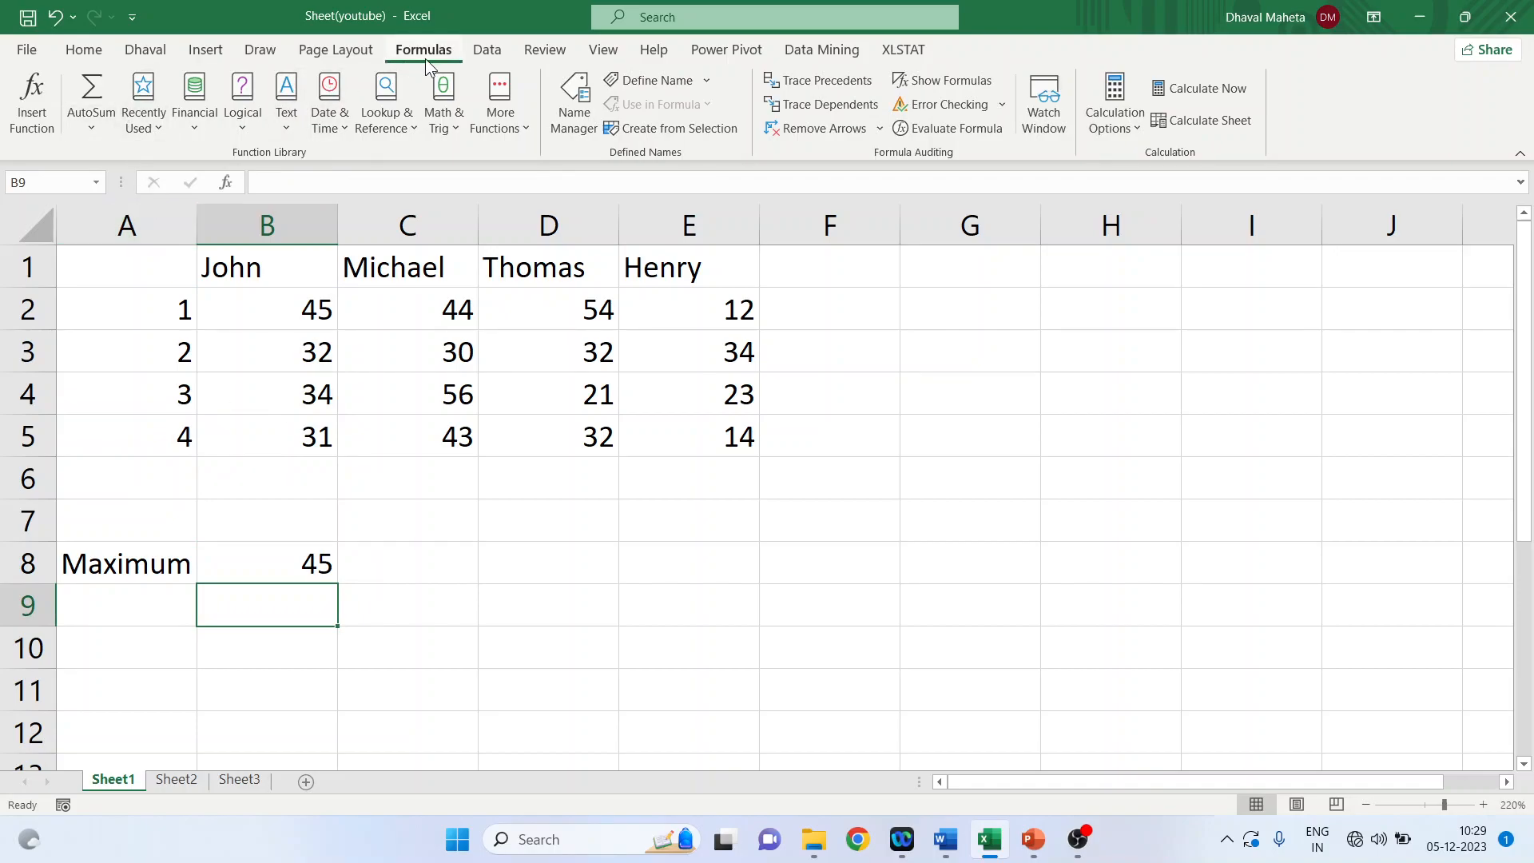
- Choose the MIN function from the Statistical category via Insert Function
left_click(41, 116)
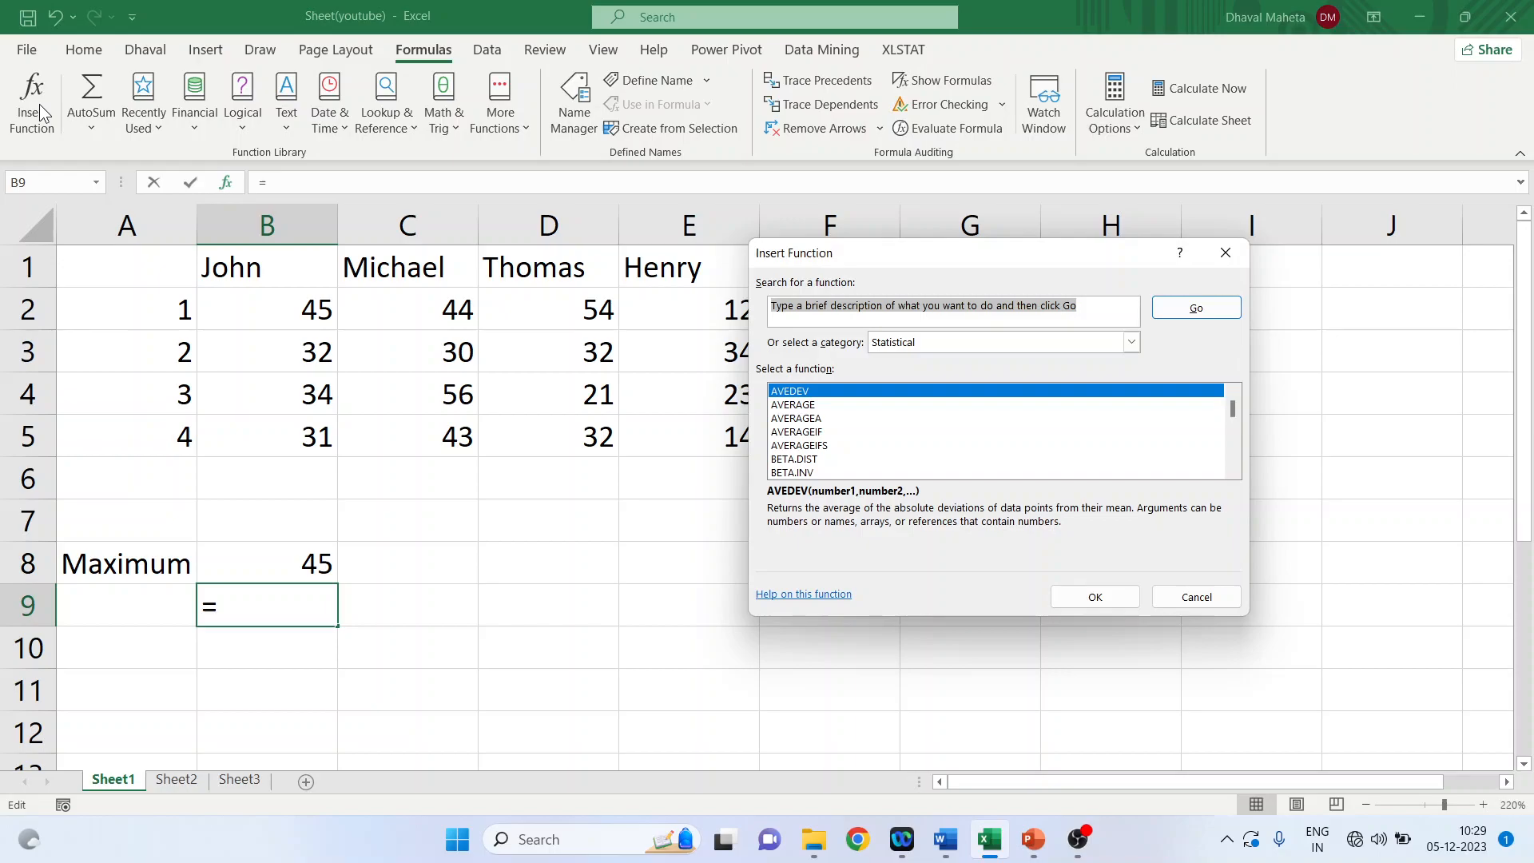
left_click(1135, 342)
left_click(982, 428)
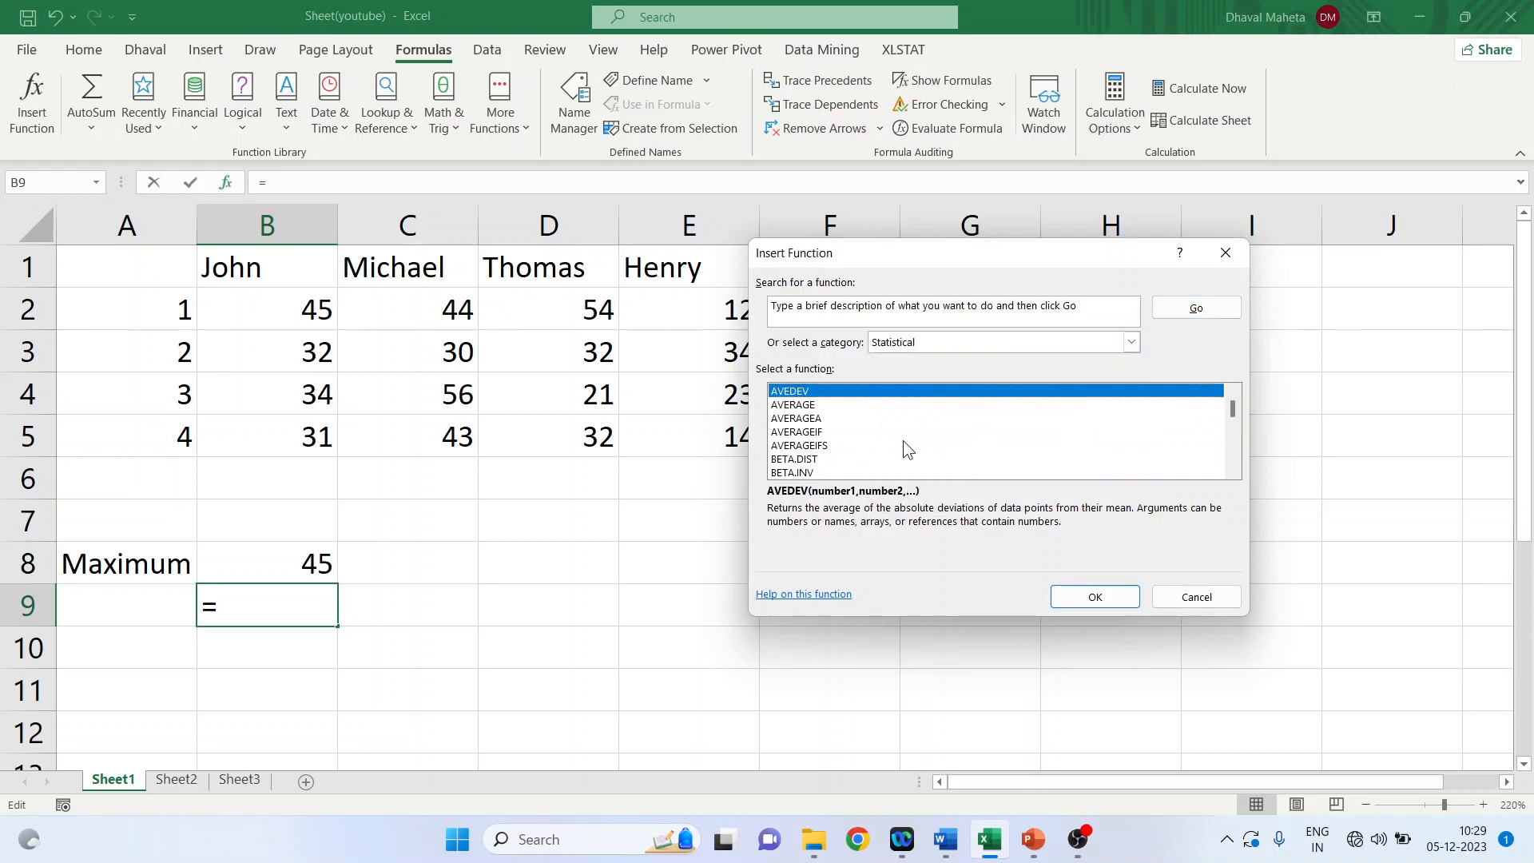
scroll(903, 440, "down", 6)
scroll(903, 440, "down", 6)
scroll(903, 440, "down", 7)
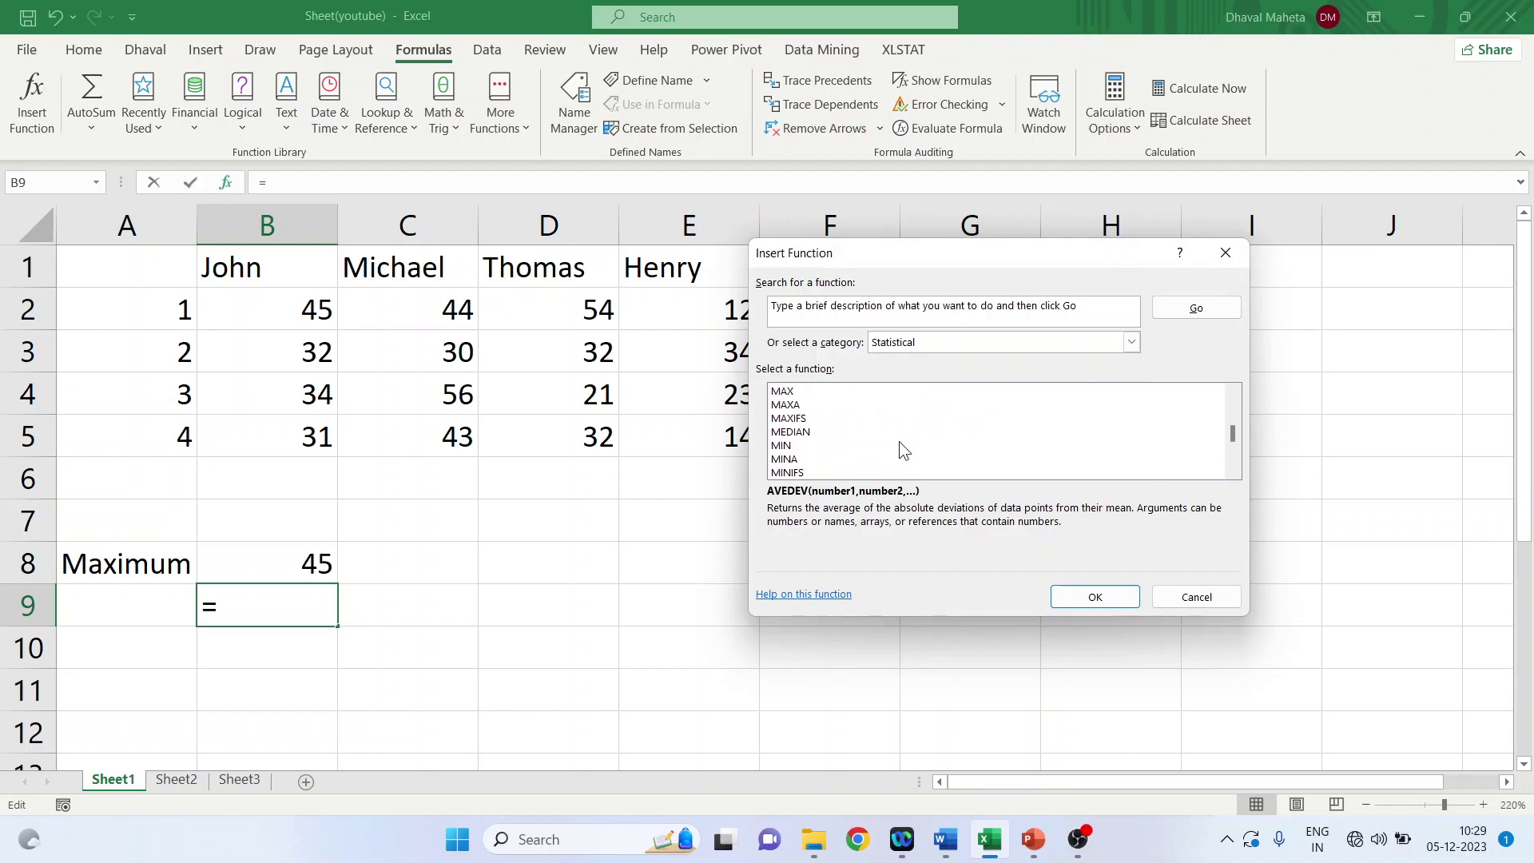
left_click(802, 446)
left_click(1096, 599)
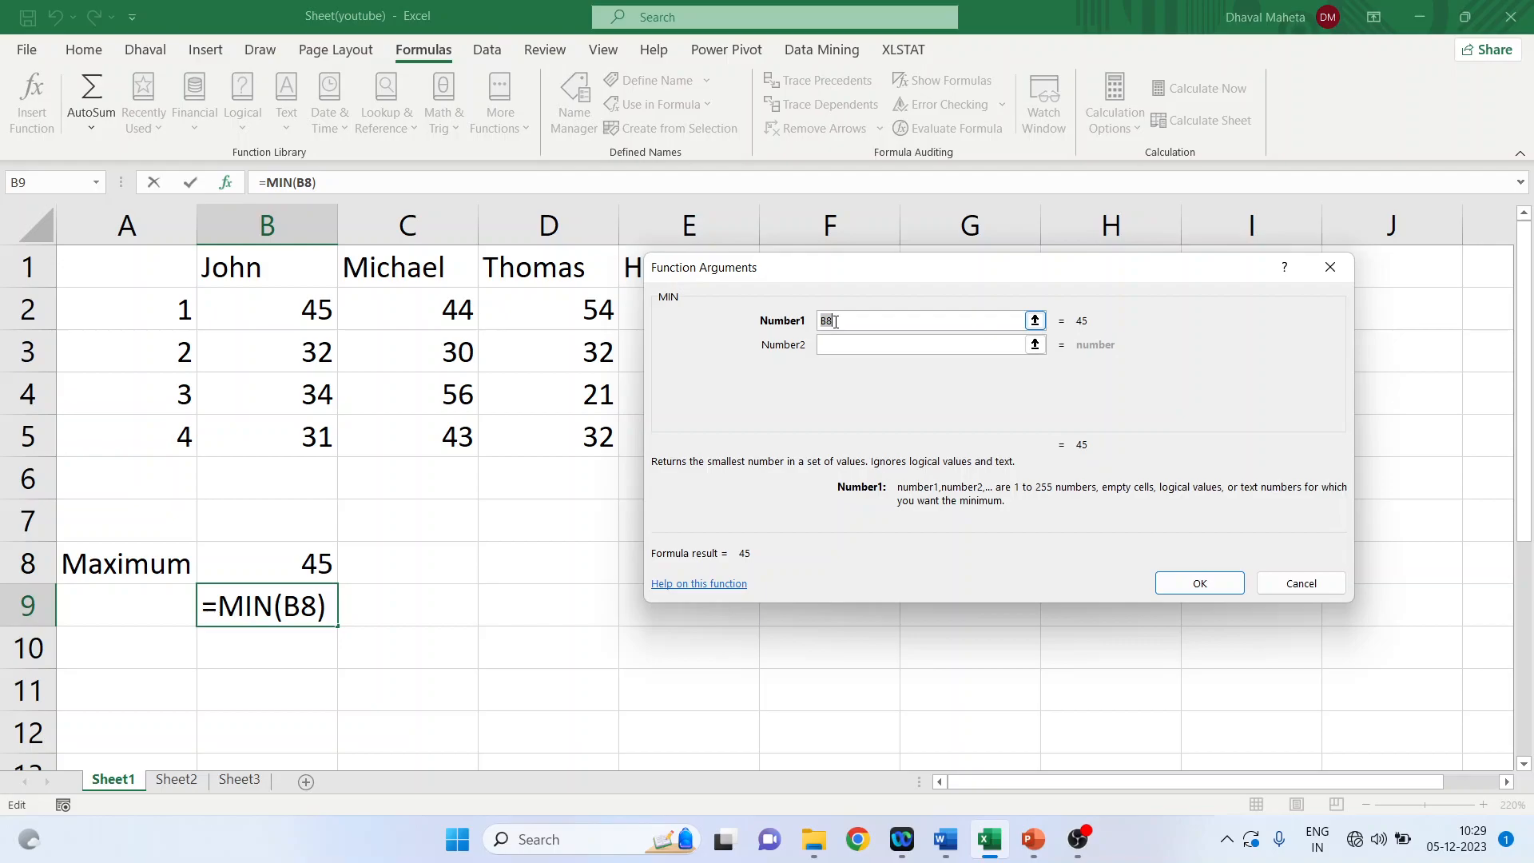
- Set MIN's range to John's marks B2:B5 giving 31, and label A9 Minimum
left_click(835, 322)
key("BackSpace")
key("BackSpace")
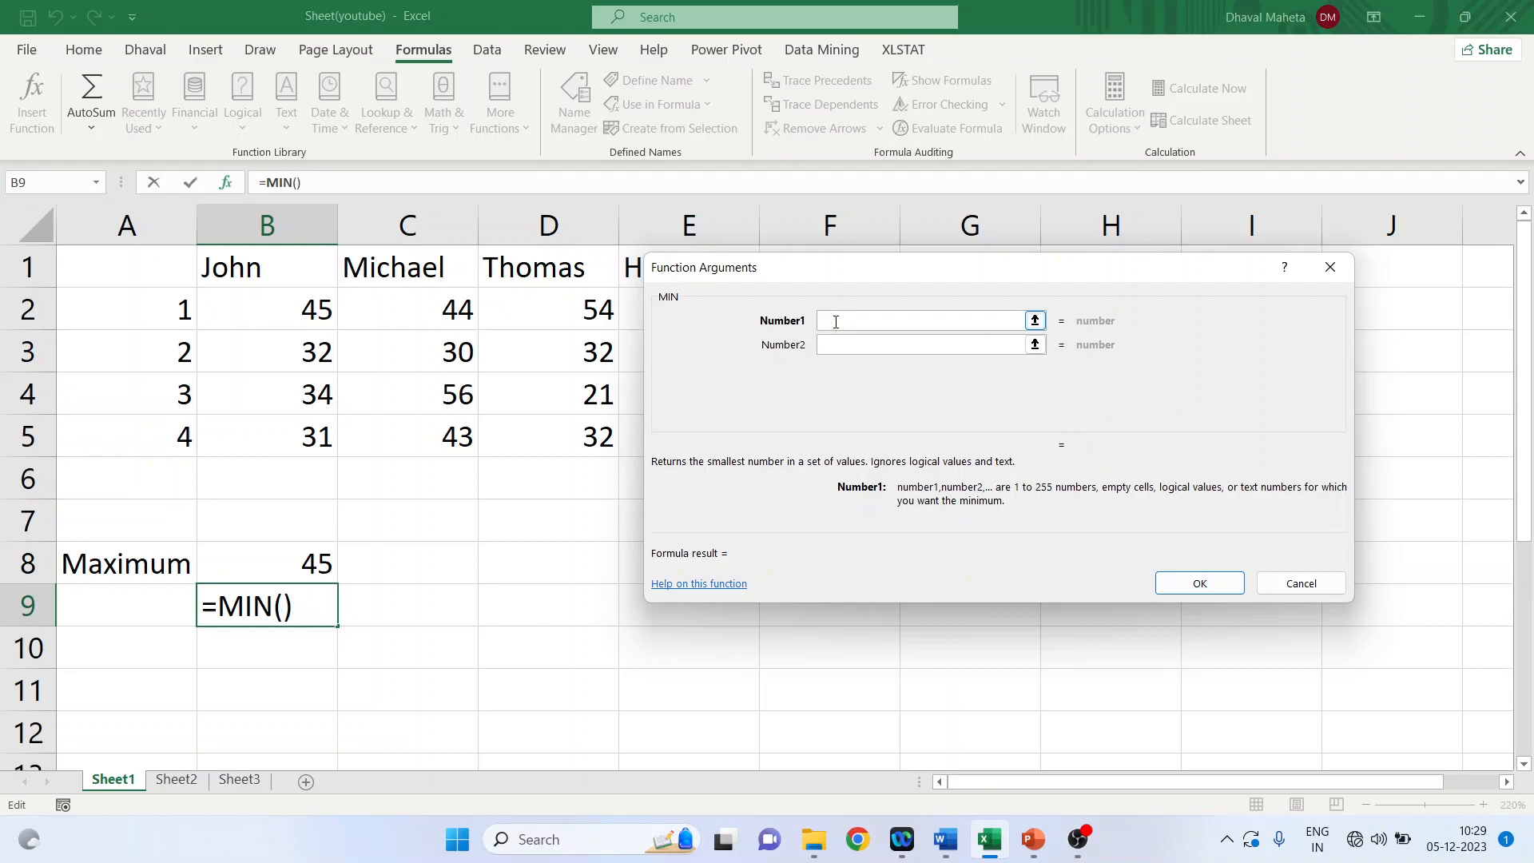
left_click_drag(308, 310, 303, 432)
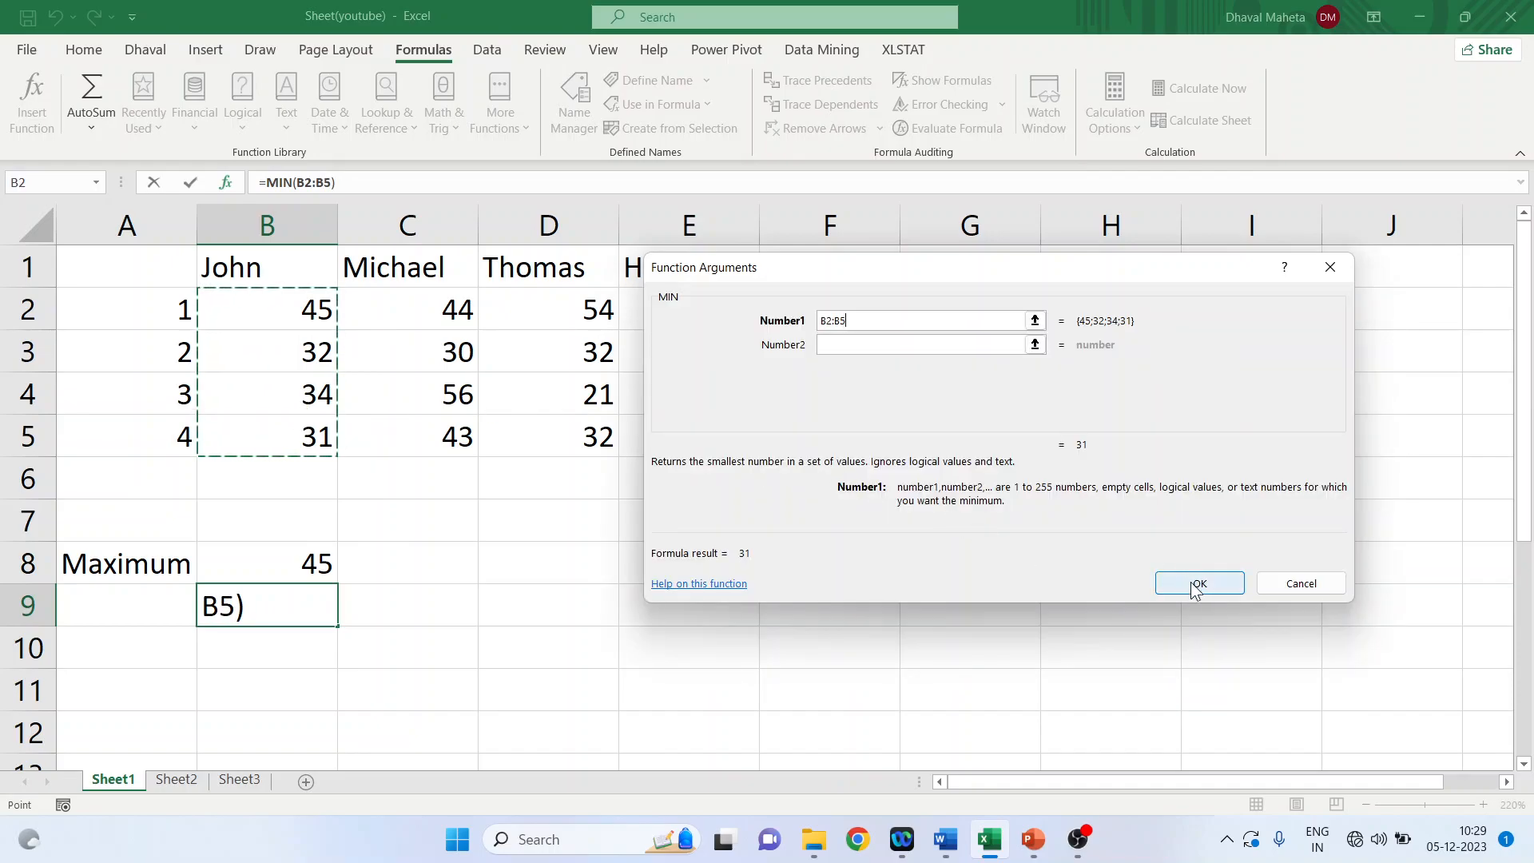
left_click(1191, 581)
left_click(132, 607)
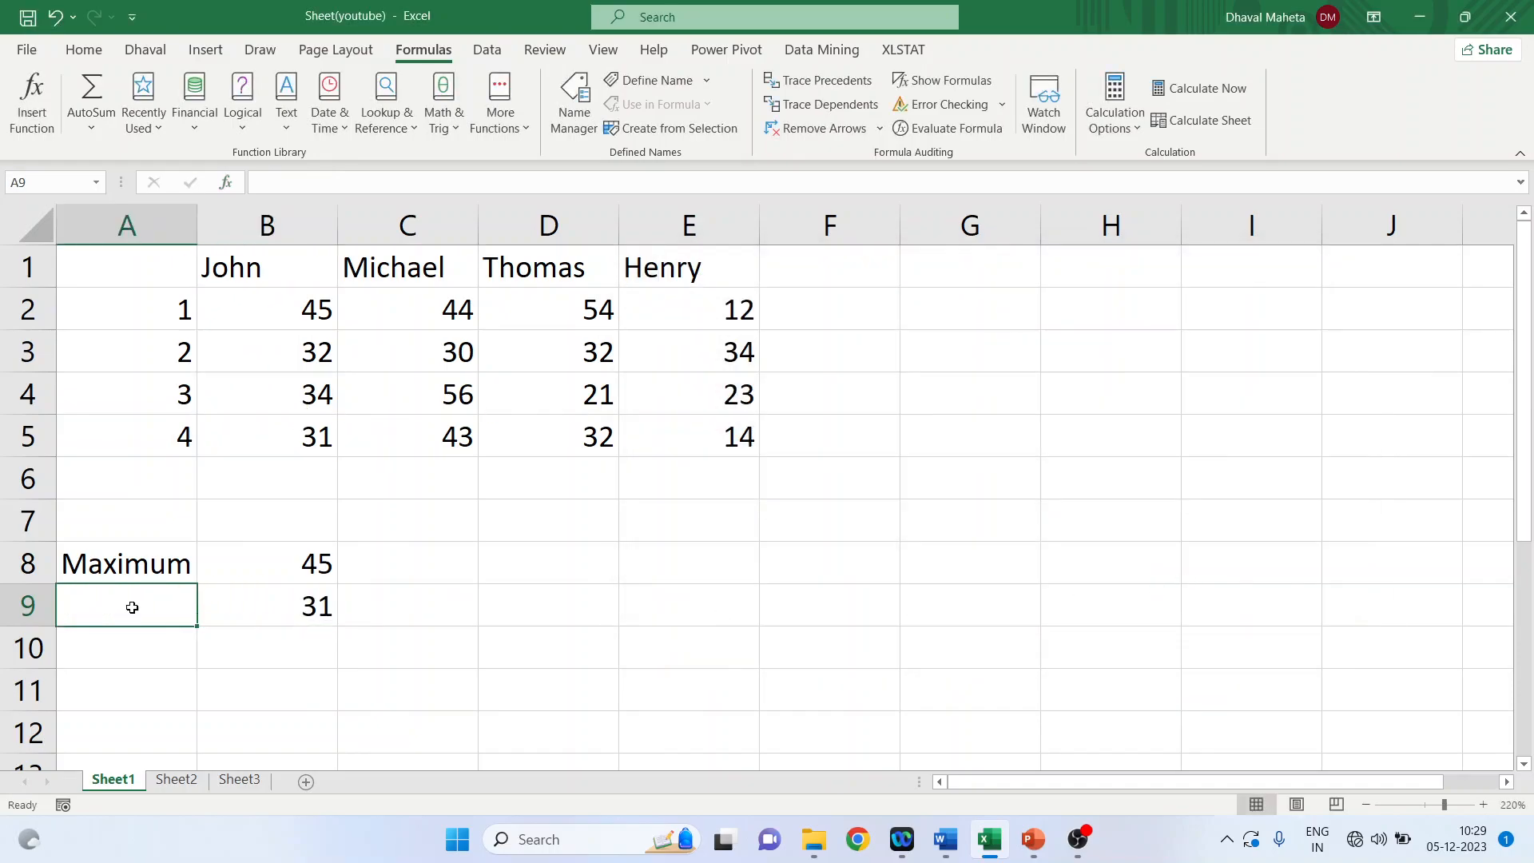
type("Mi")
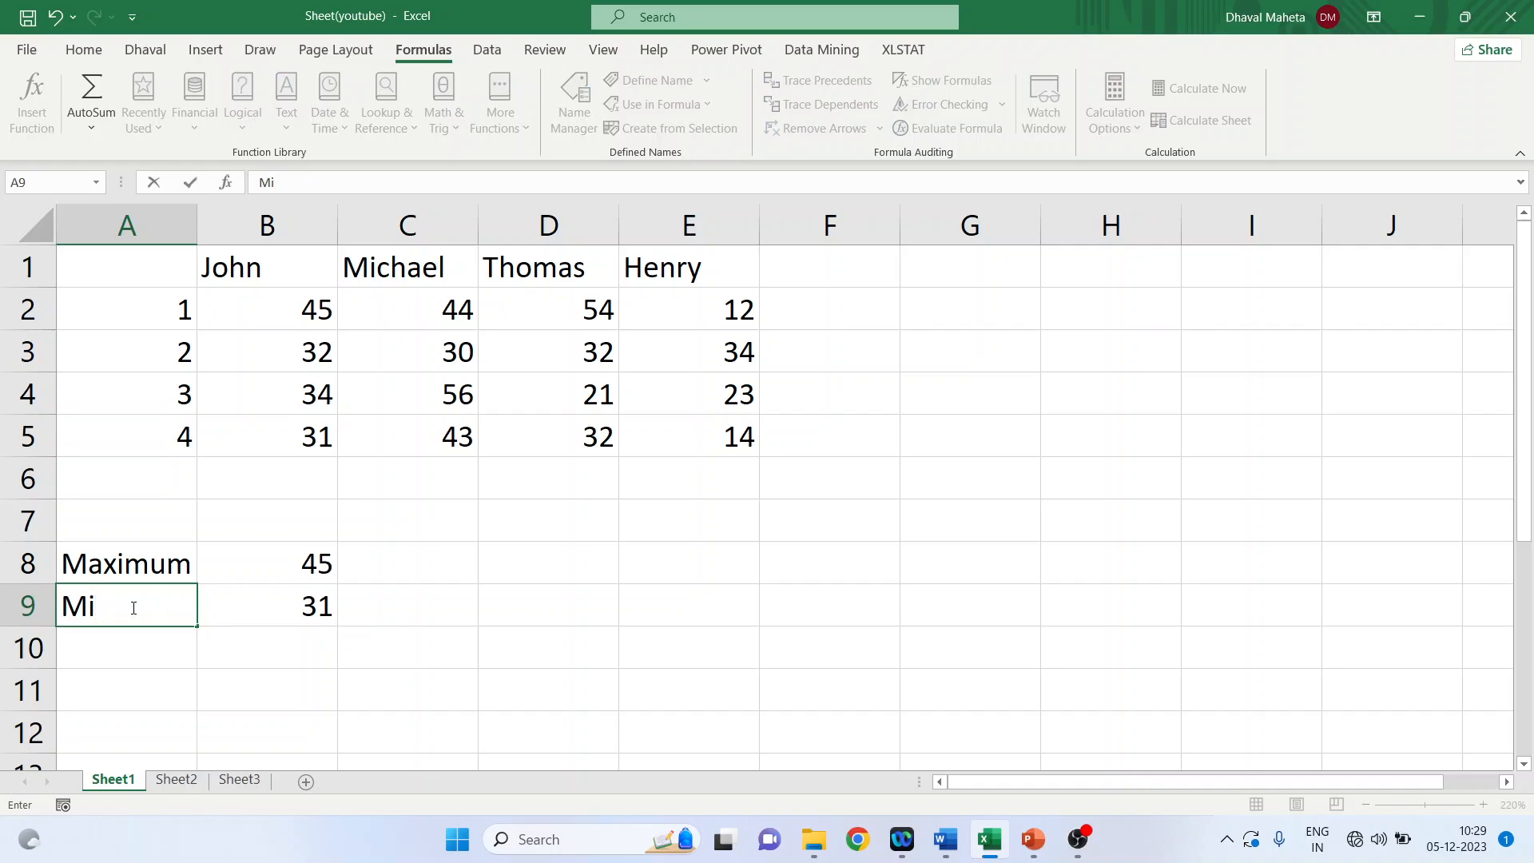
type("nimum")
key("Return")
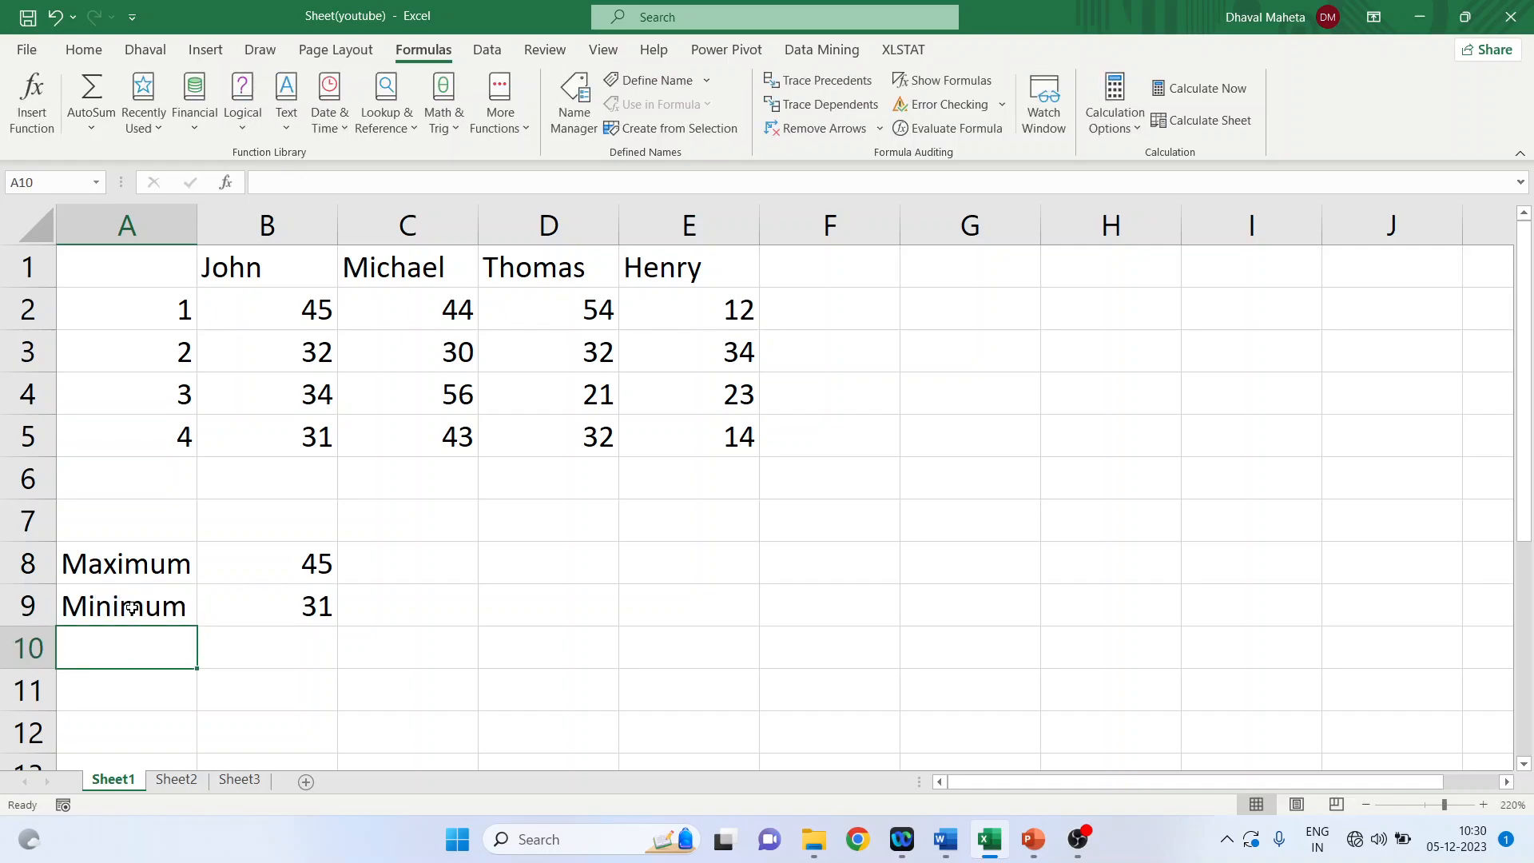
- Choose the AVERAGE function for cell B10 via Insert Function
left_click(227, 186)
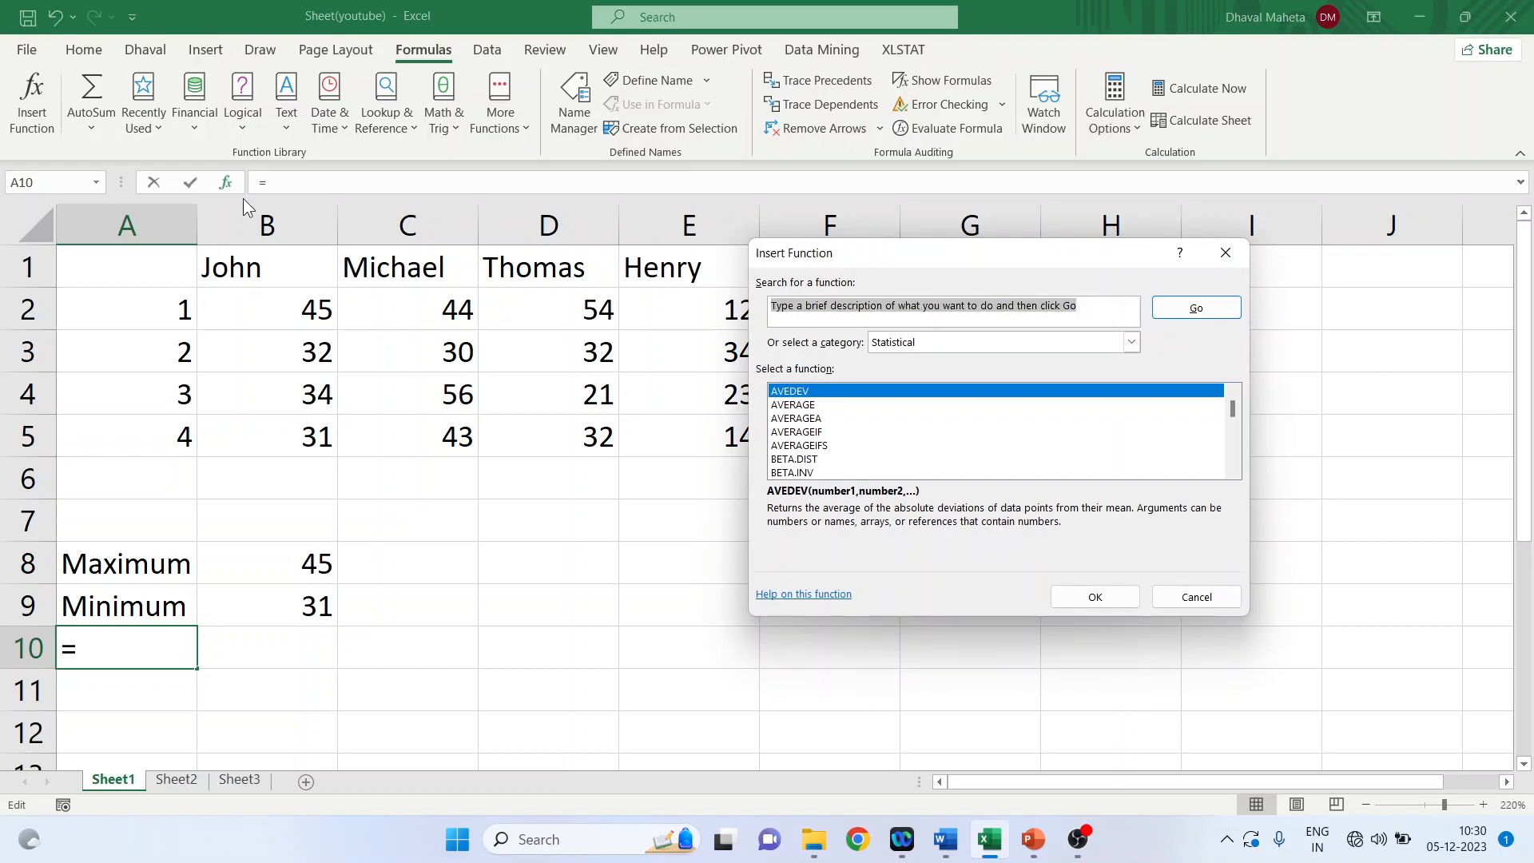
left_click(1211, 599)
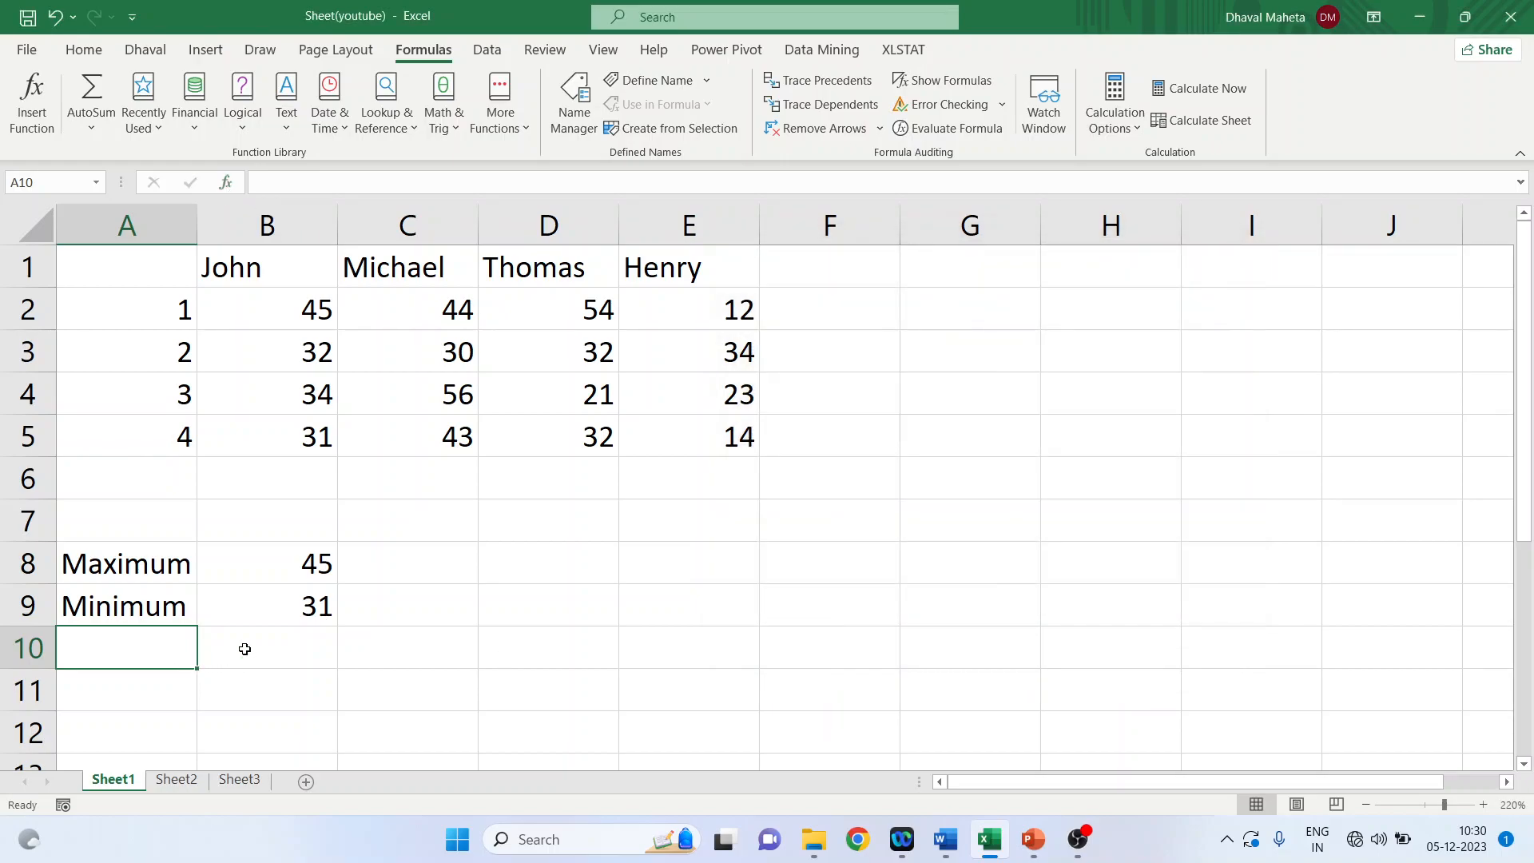
left_click(257, 646)
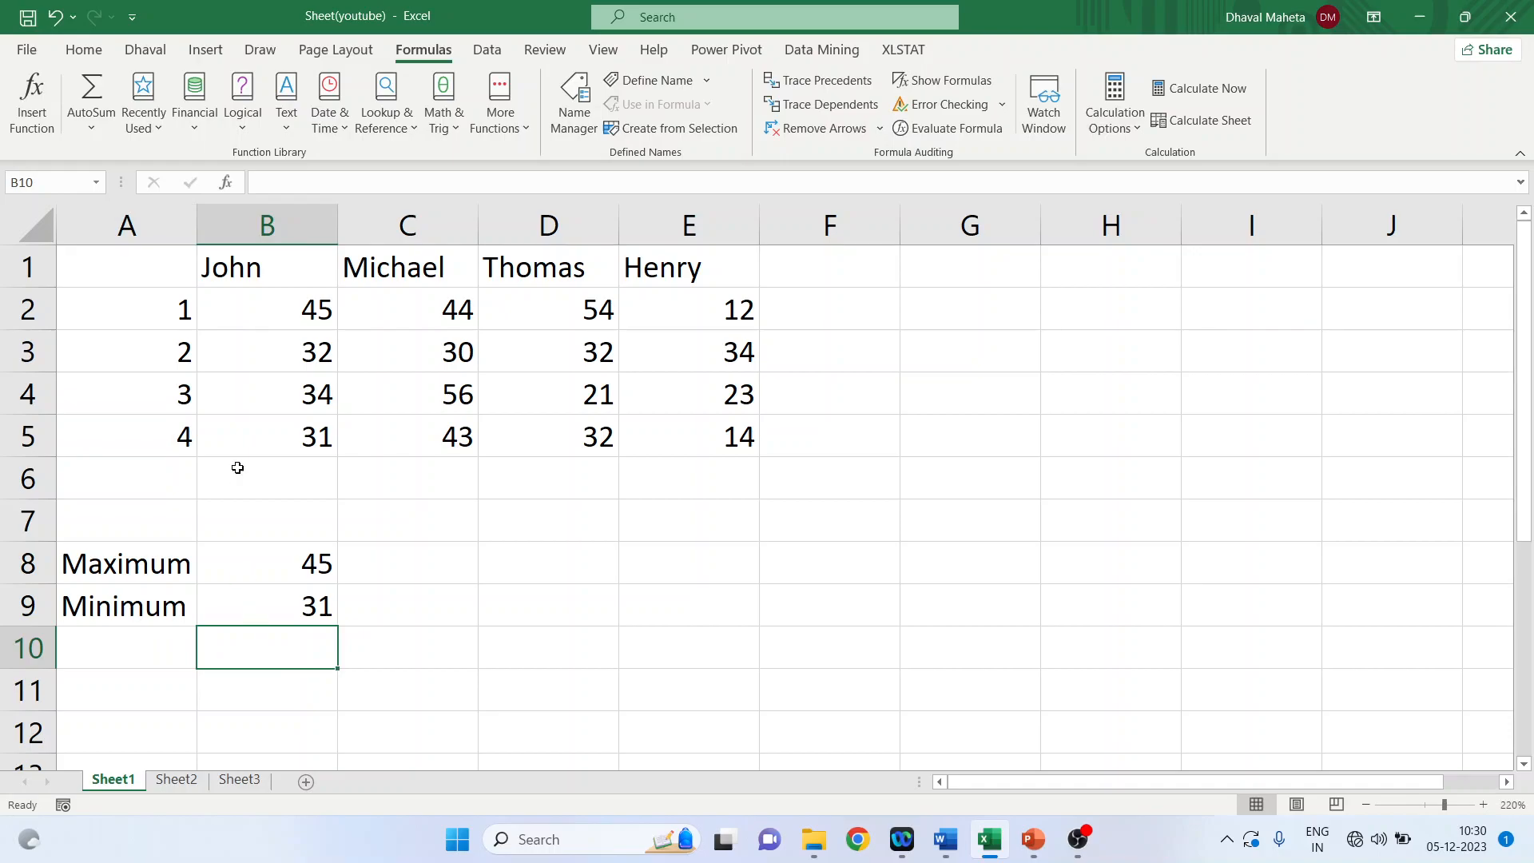
left_click(227, 185)
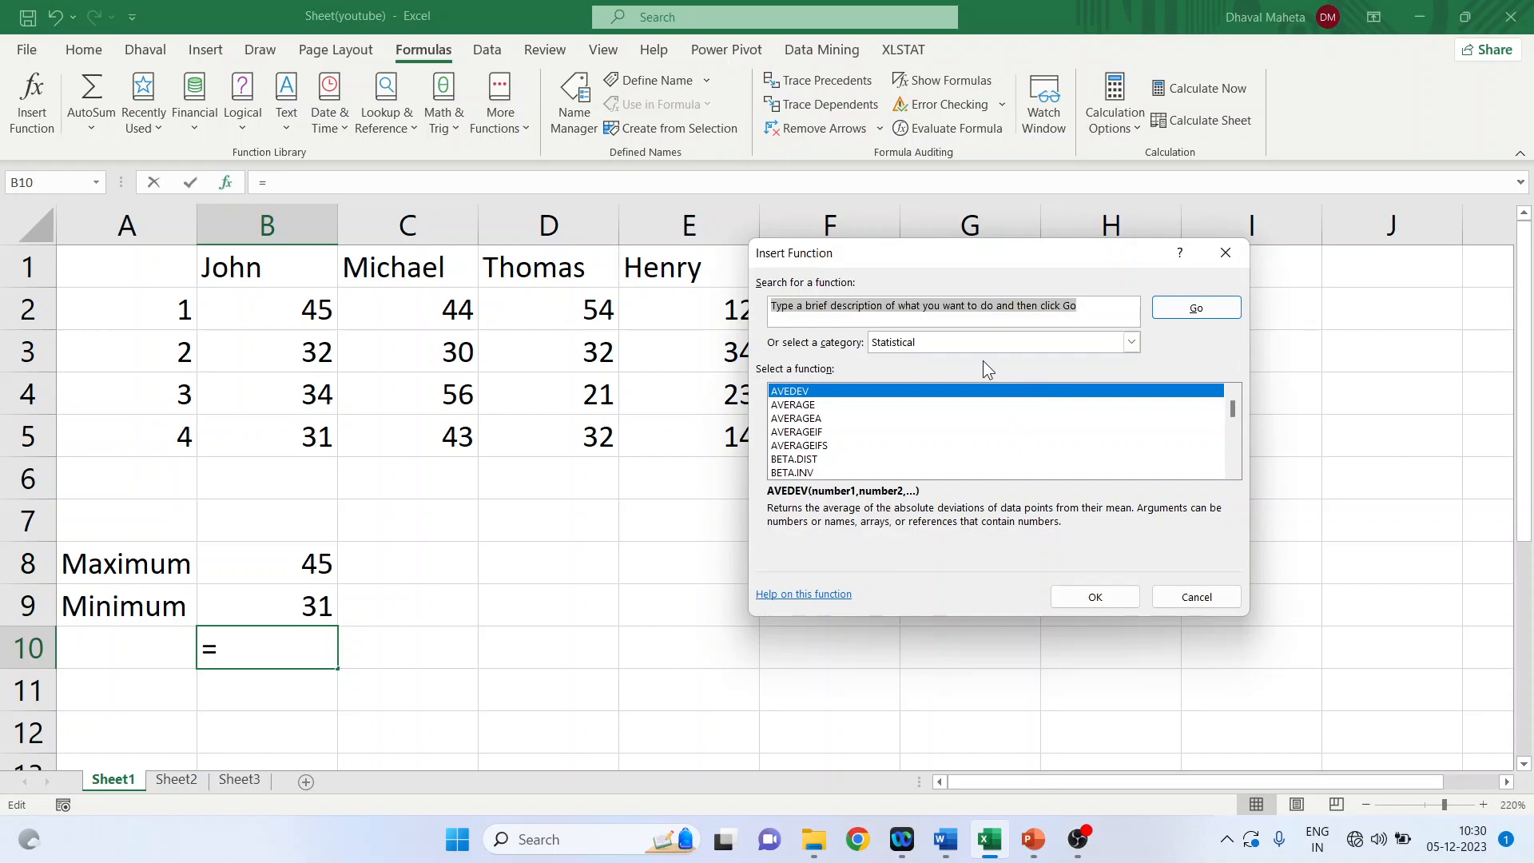
left_click(821, 405)
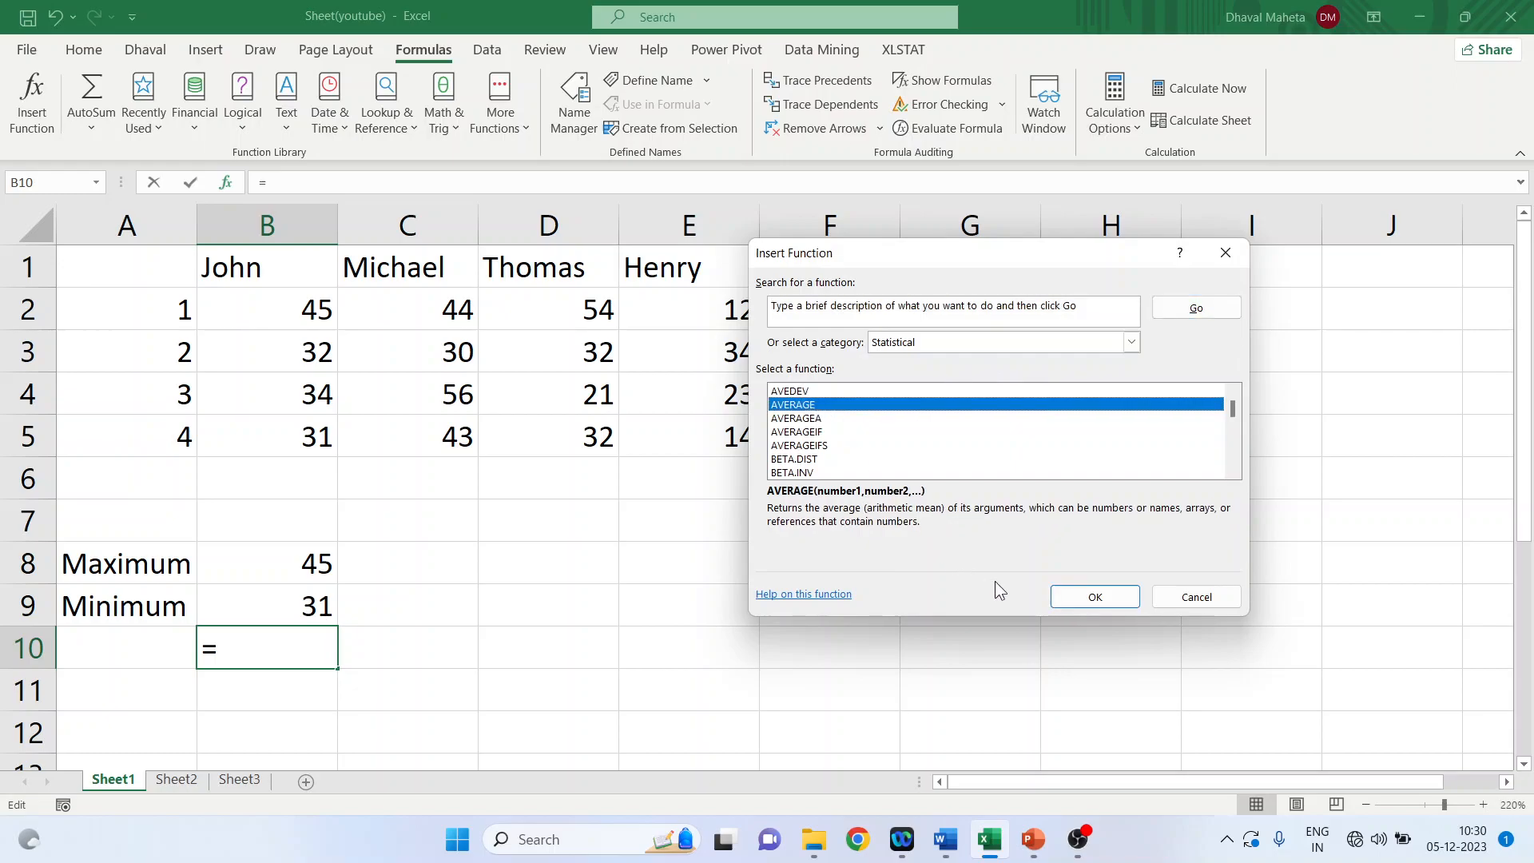
left_click(1076, 602)
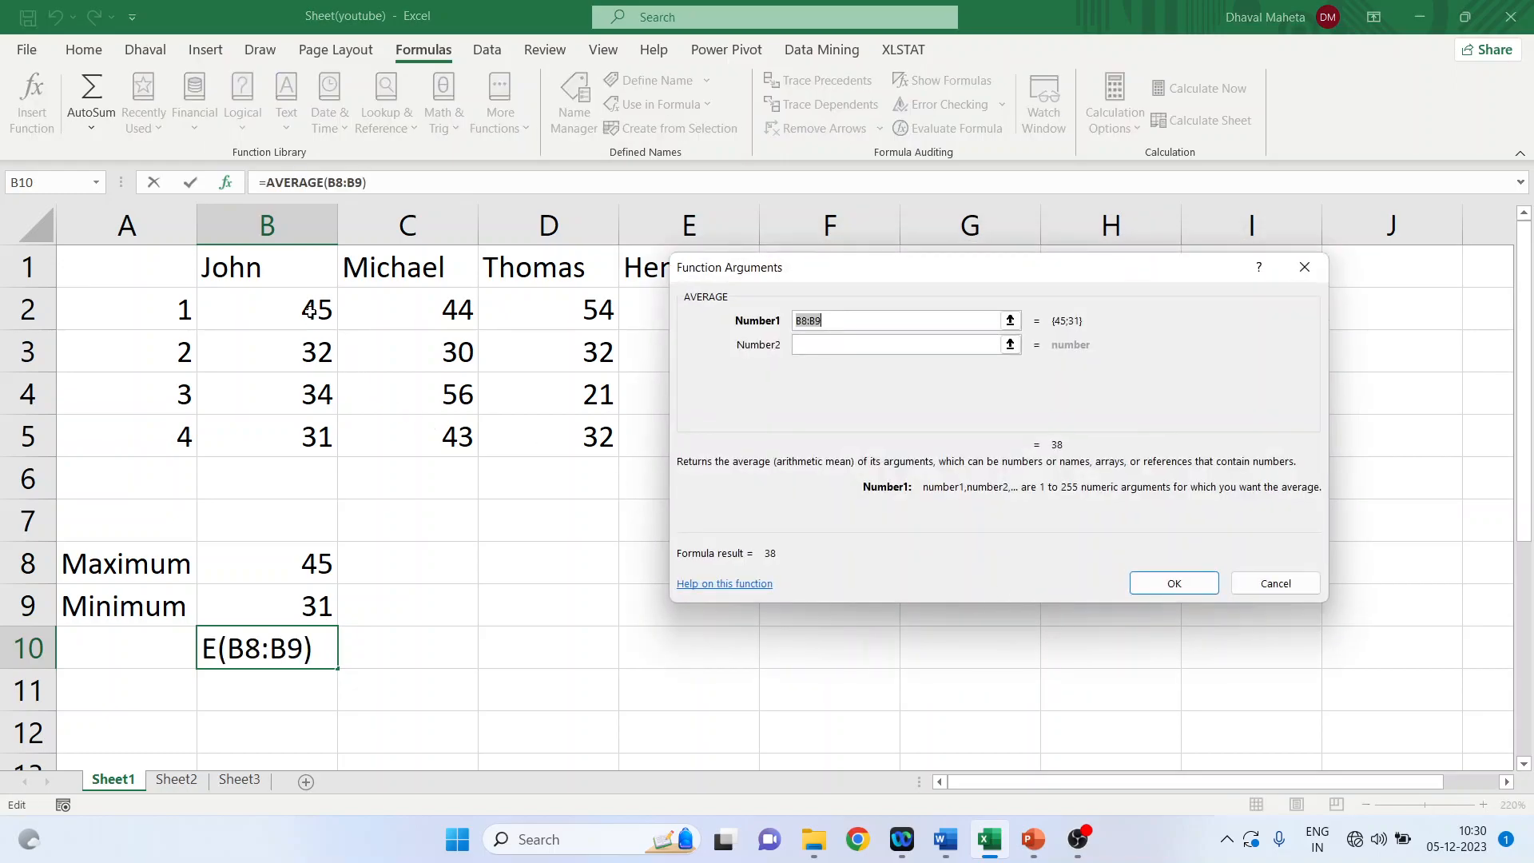
- Average John's marks B2:B5 to get 35.5 and label A10 Average
left_click_drag(310, 309, 315, 435)
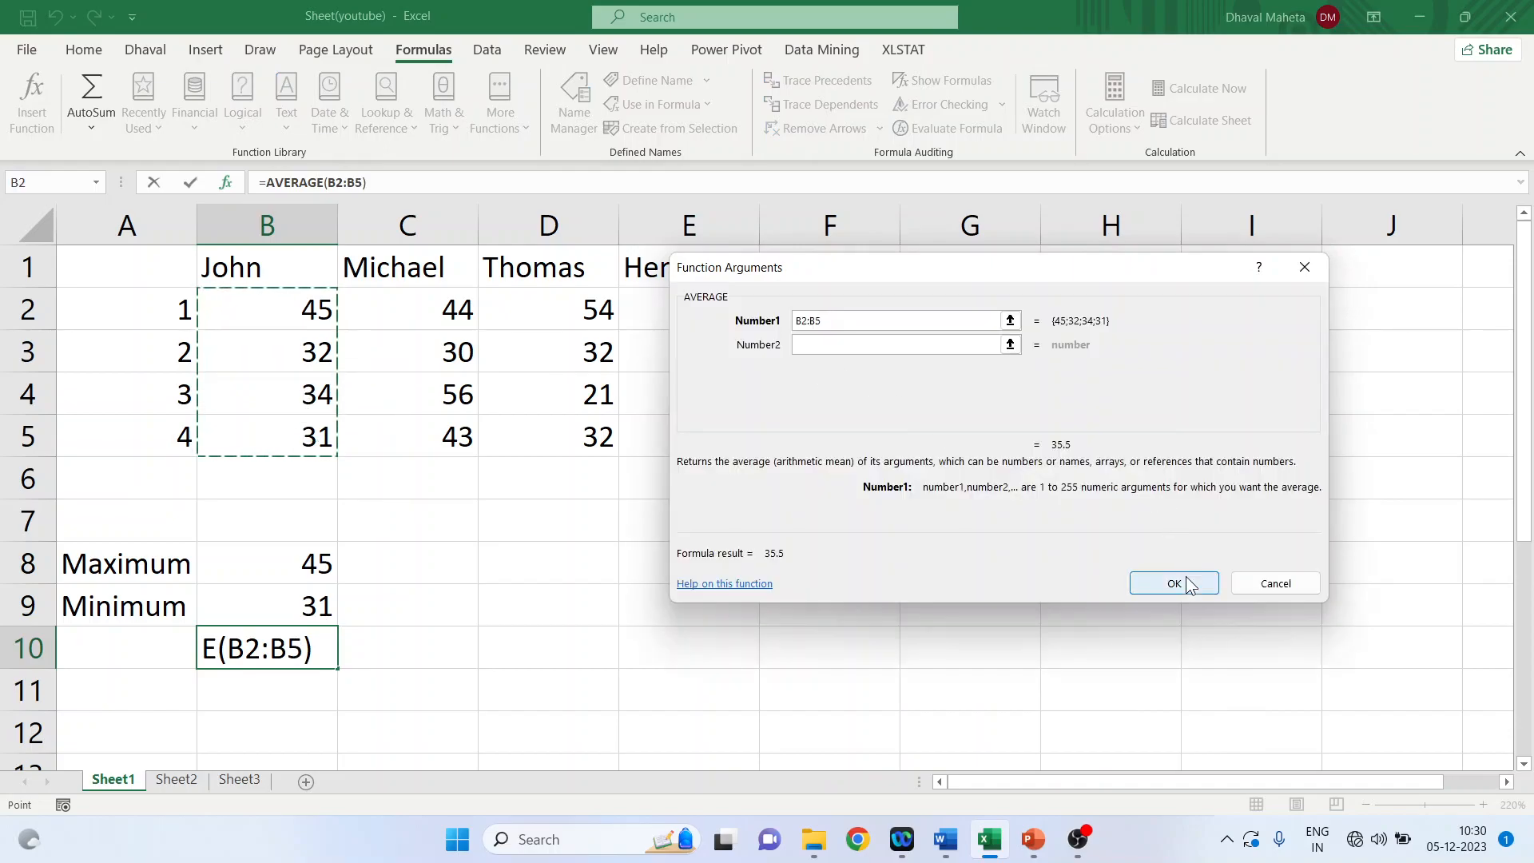
left_click(1174, 583)
left_click(138, 645)
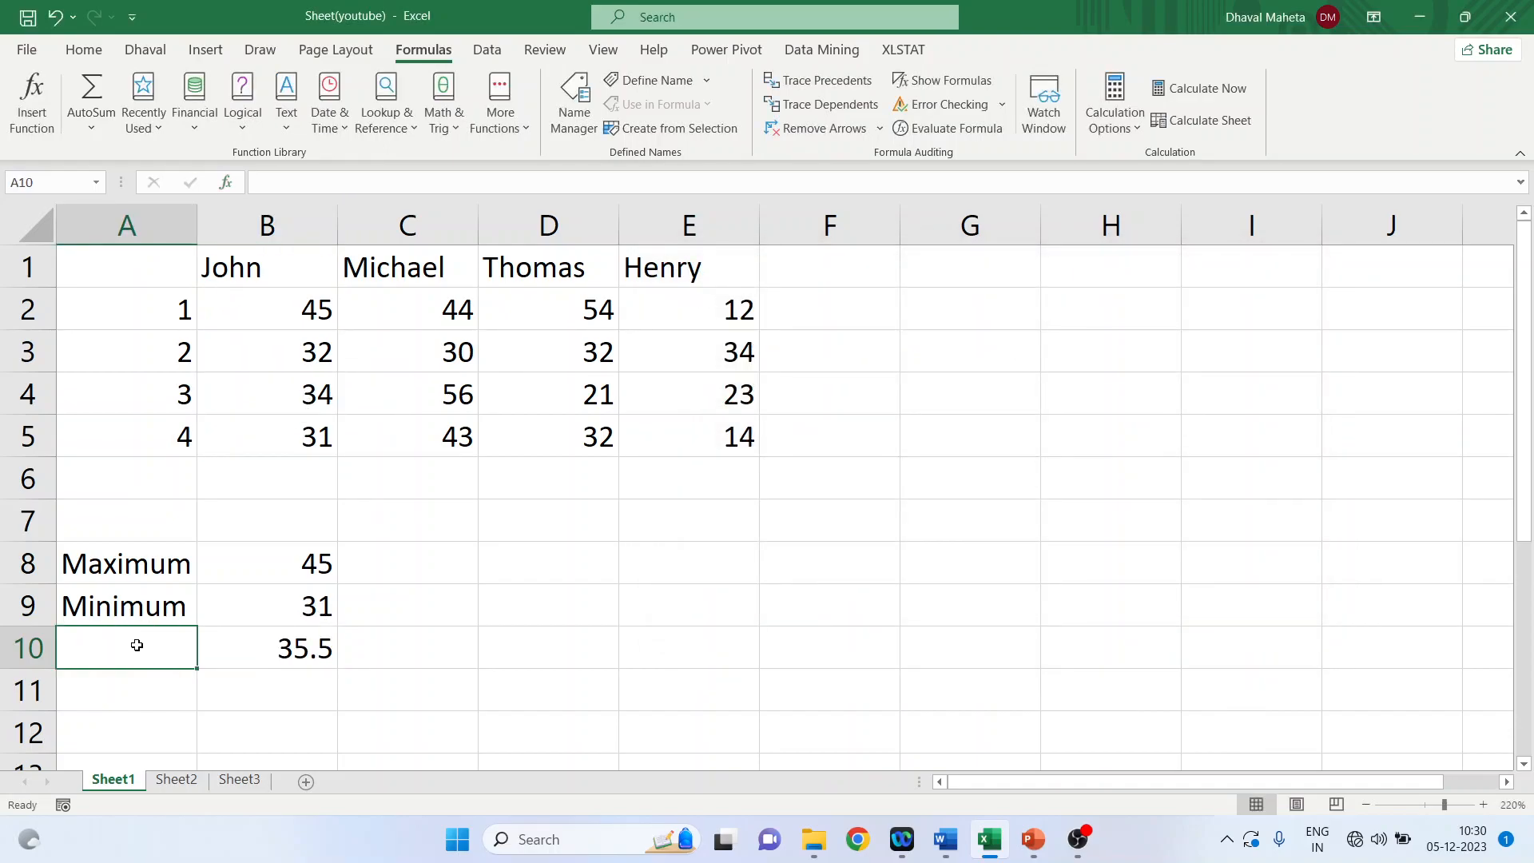
type("Average")
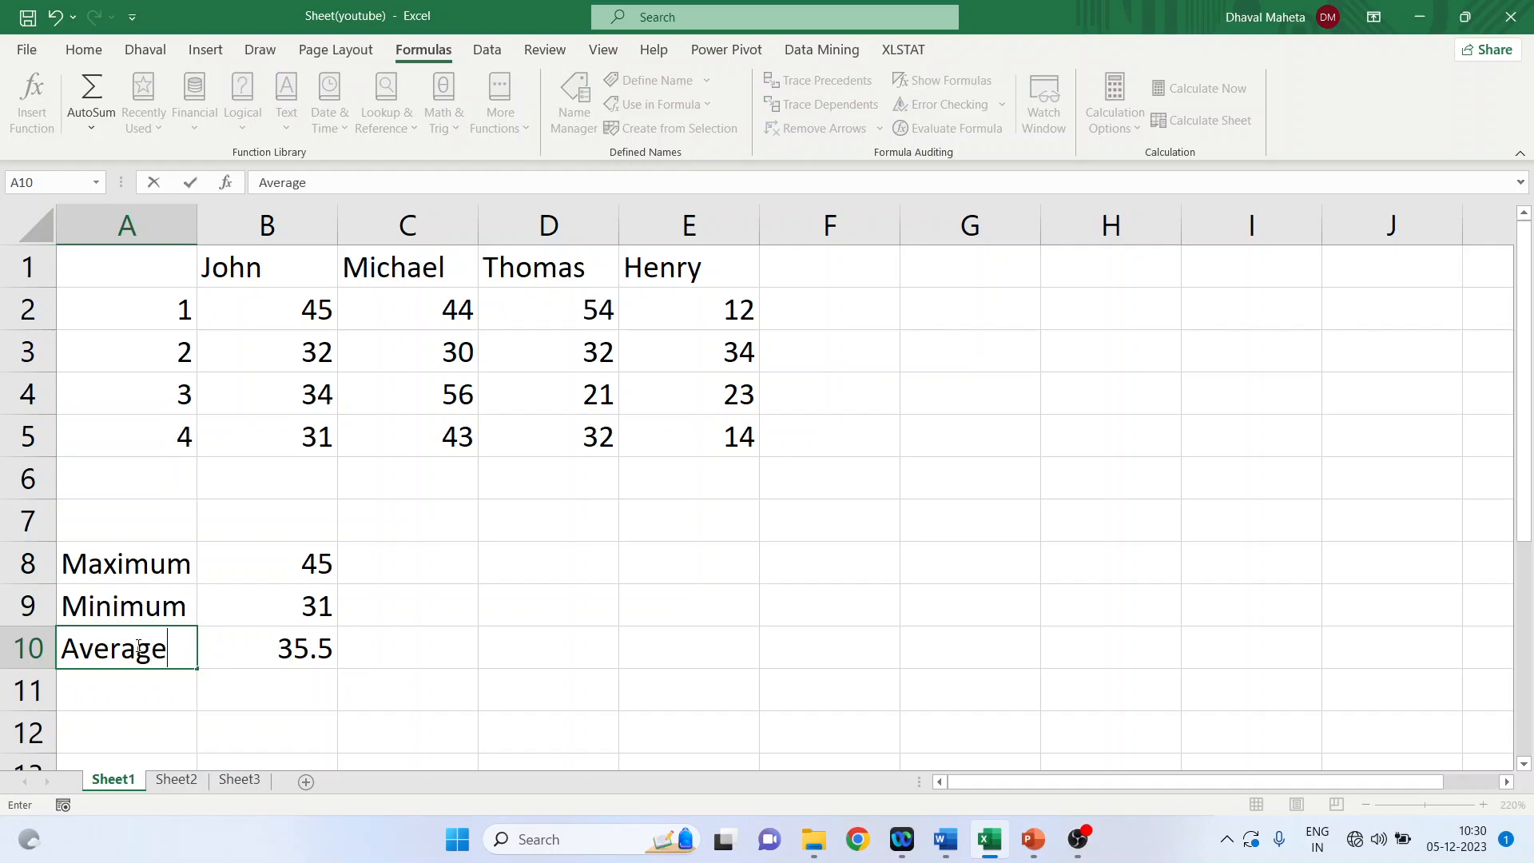
key("Return")
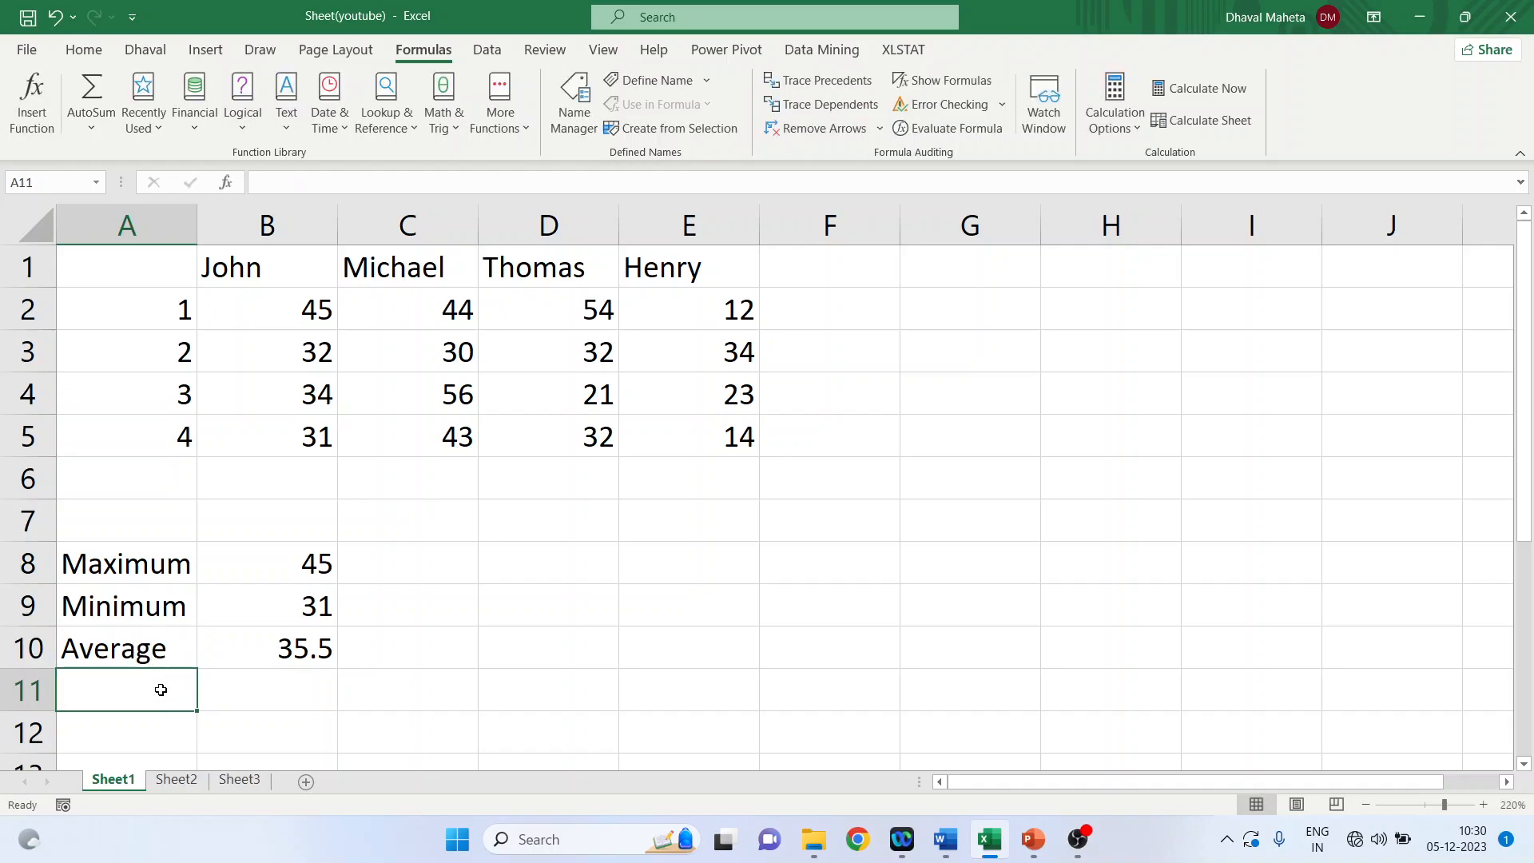
type("Sta")
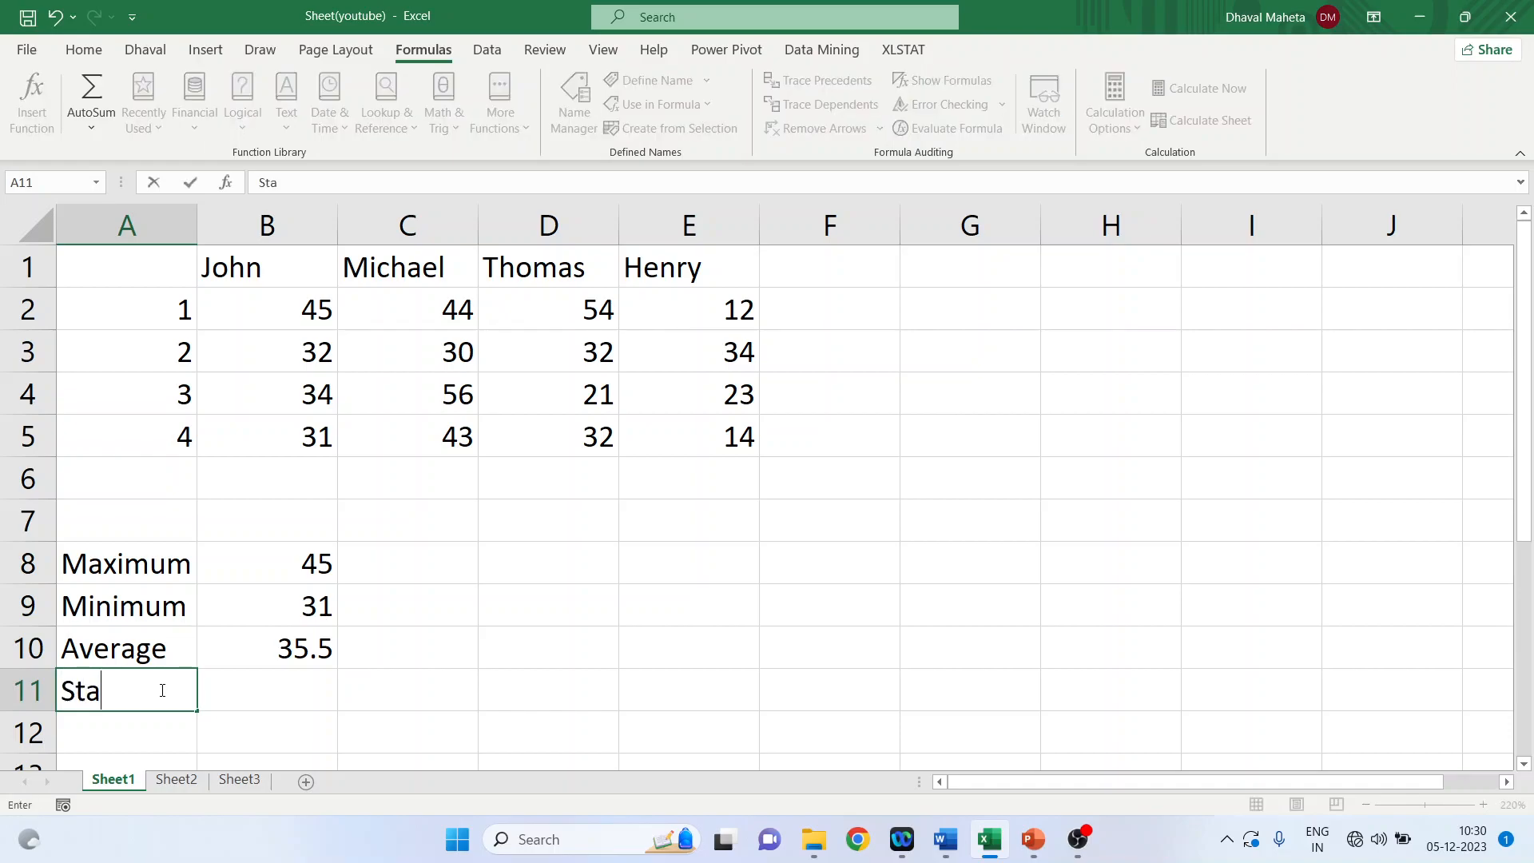
type("nda")
type("rd ")
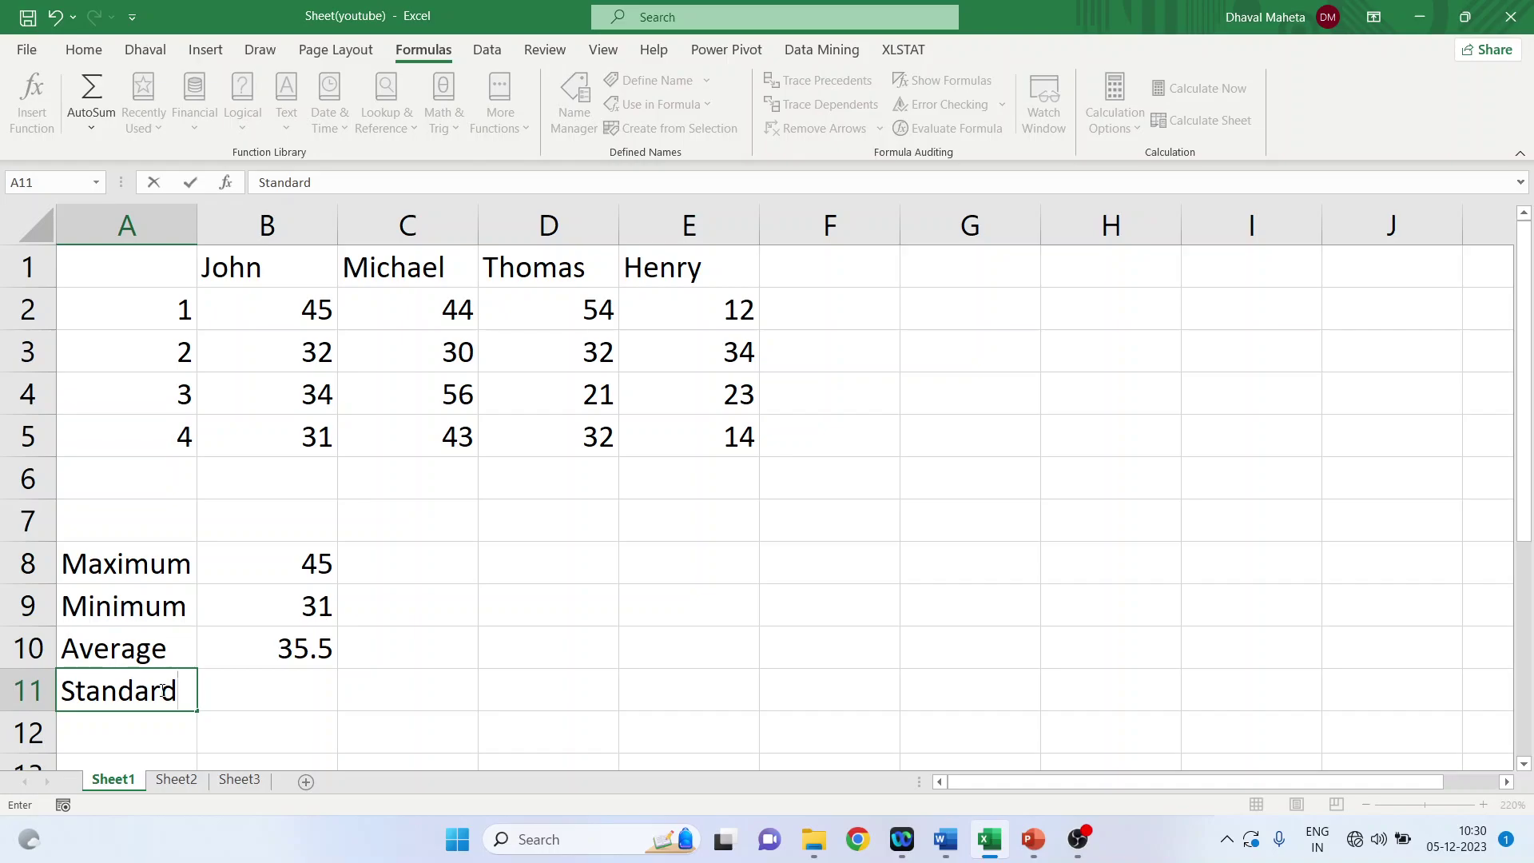
type("Dev.")
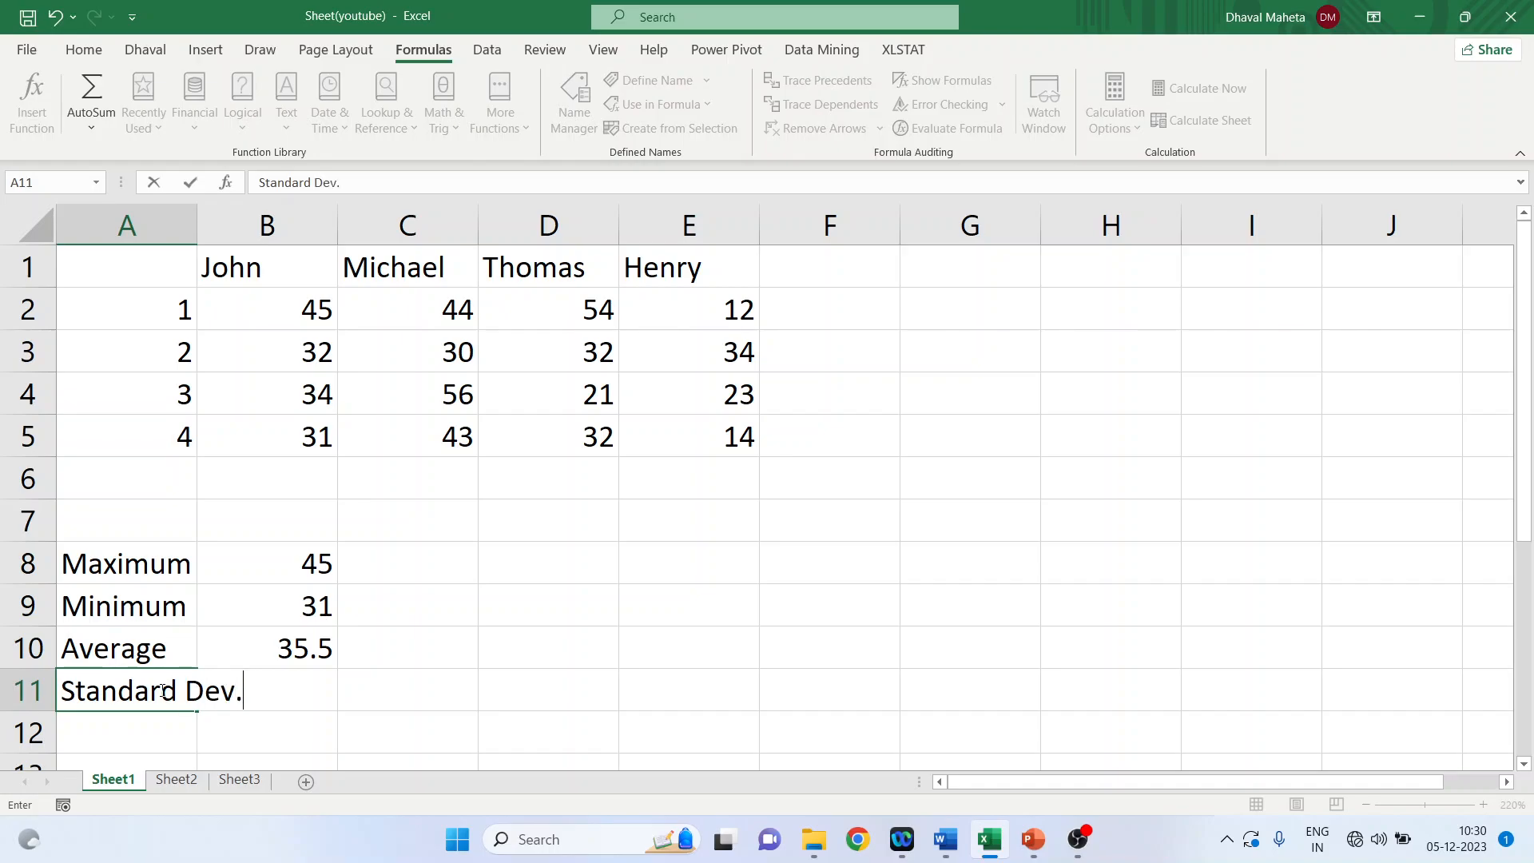
- Label A11 Standard Dev., widen column A to fit it, and start a function in B11
key("Return")
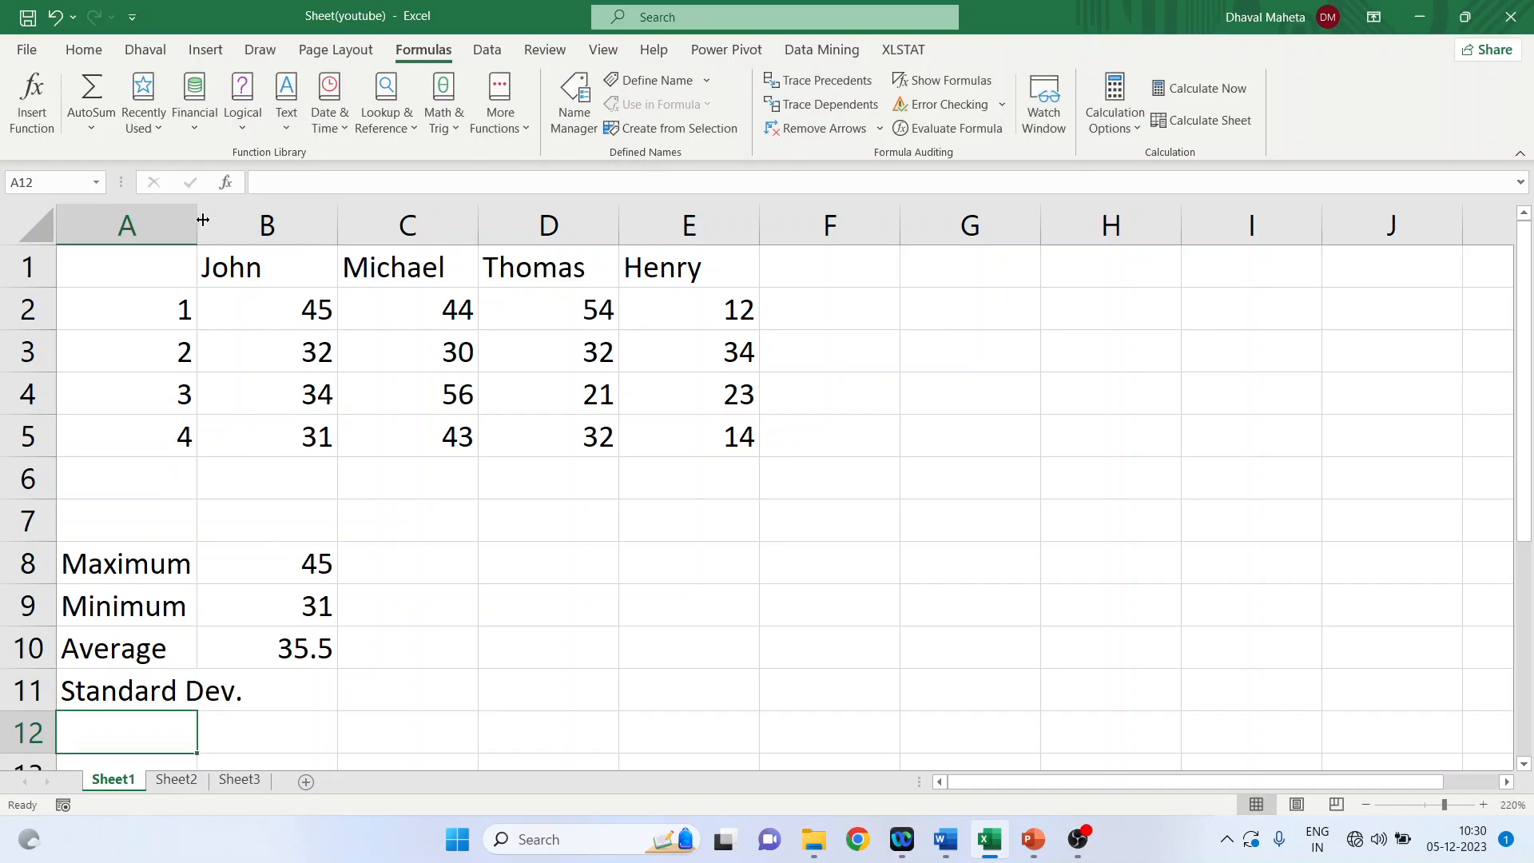
double_click(199, 219)
left_click(335, 690)
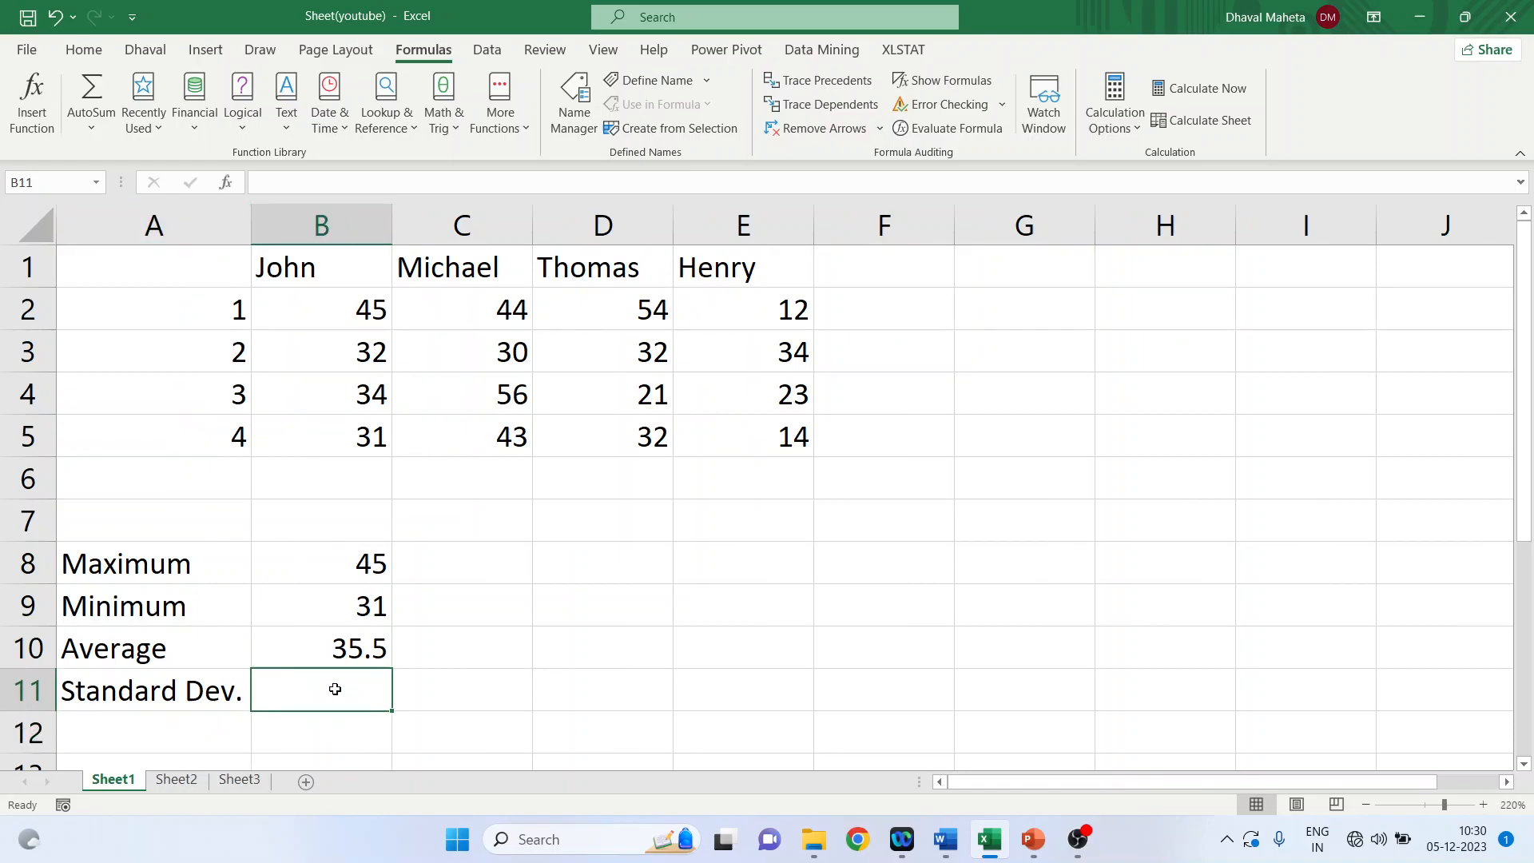
left_click(31, 120)
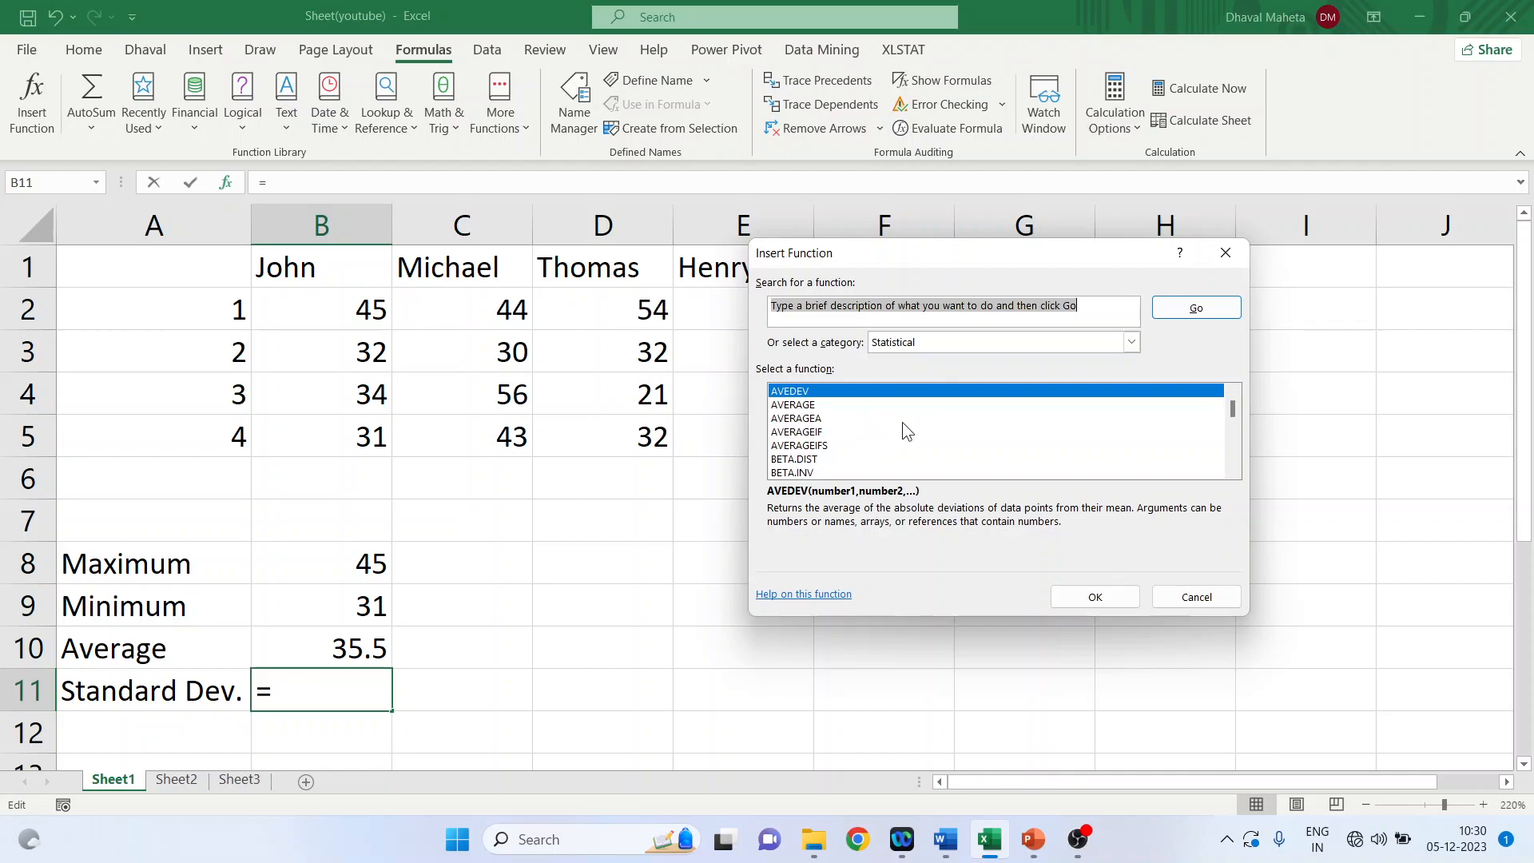
scroll(959, 409, "down", 6)
scroll(1066, 395, "down", 6)
scroll(1001, 423, "down", 3)
scroll(1000, 423, "down", 5)
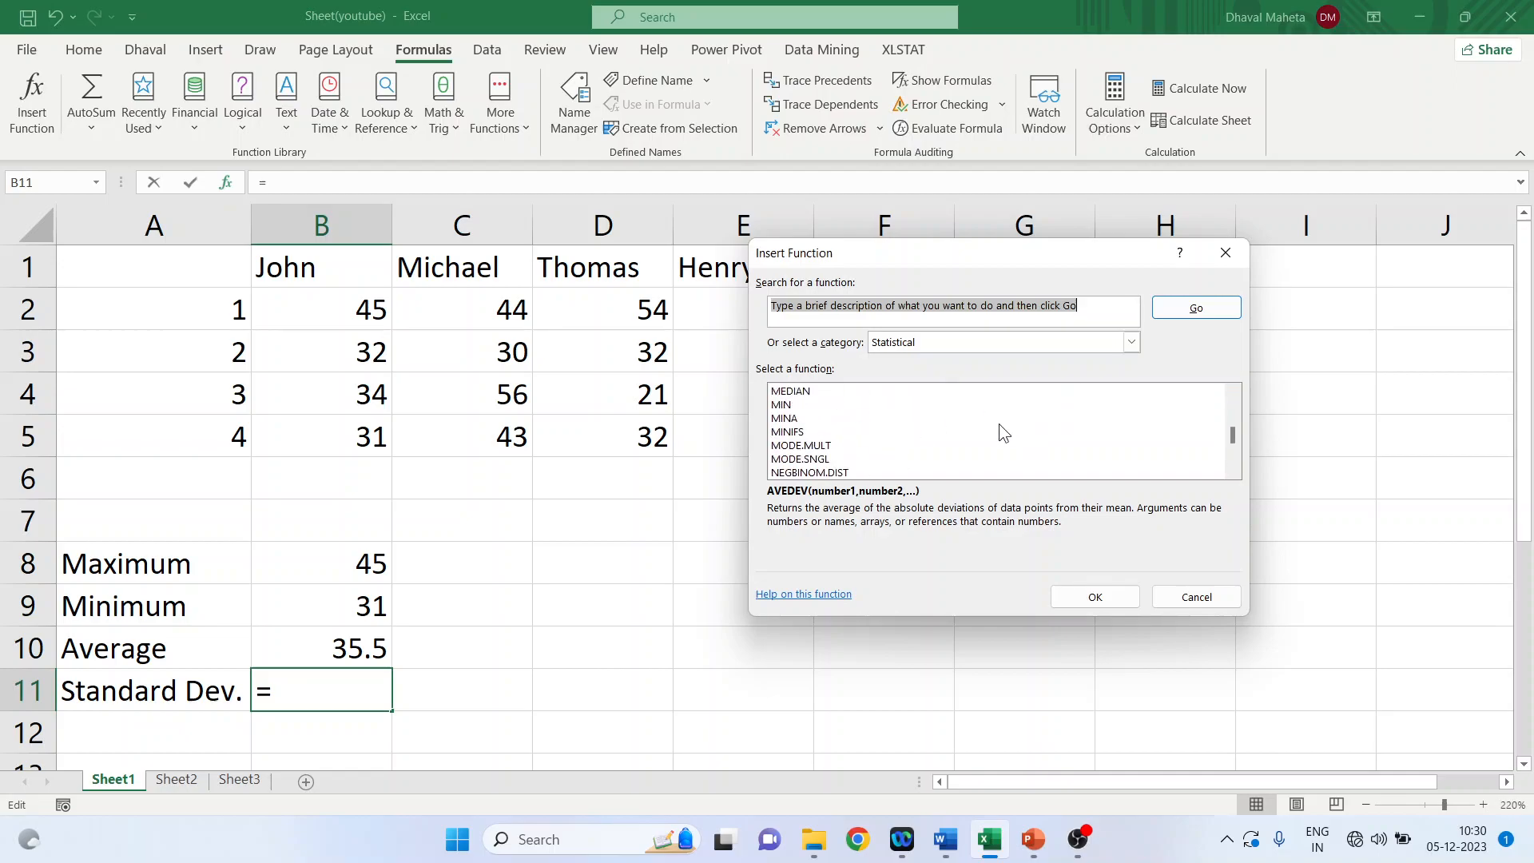
scroll(1000, 425, "down", 4)
scroll(1000, 424, "down", 5)
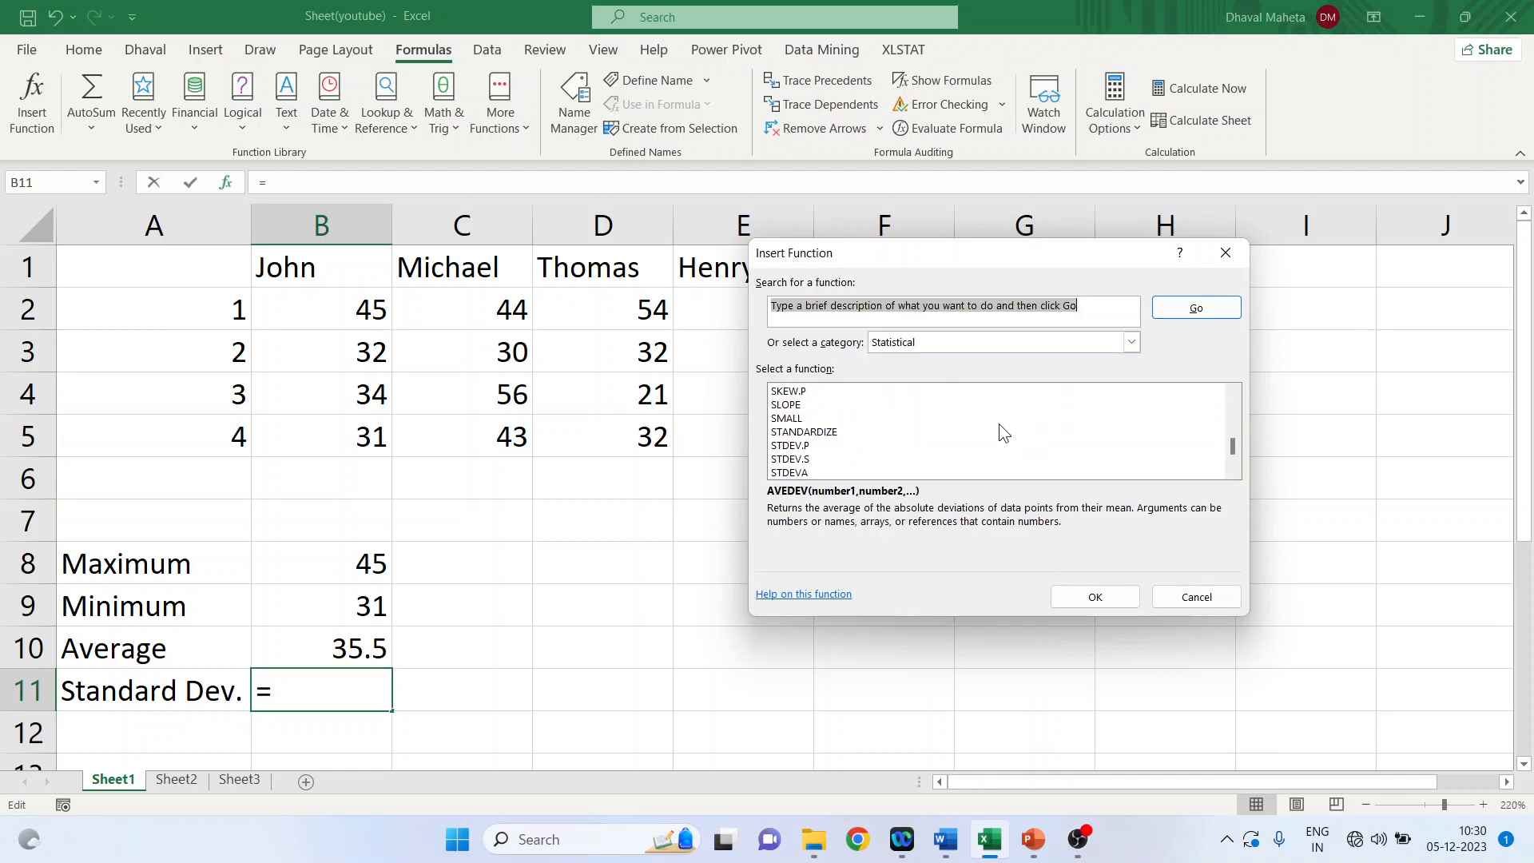
scroll(1002, 433, "down", 1)
scroll(1003, 433, "down", 2)
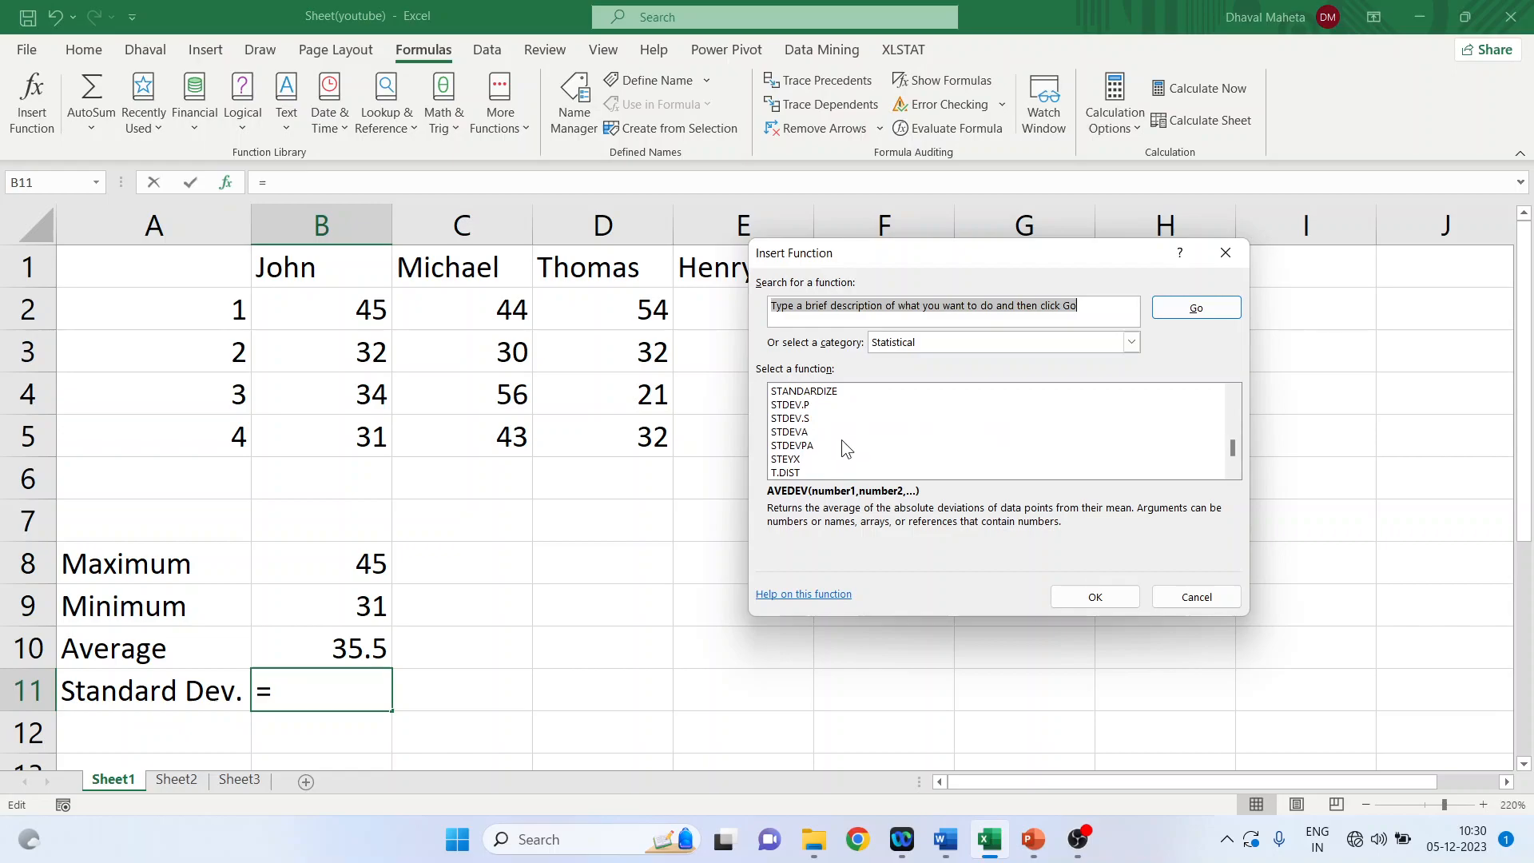
scroll(847, 440, "up", 1)
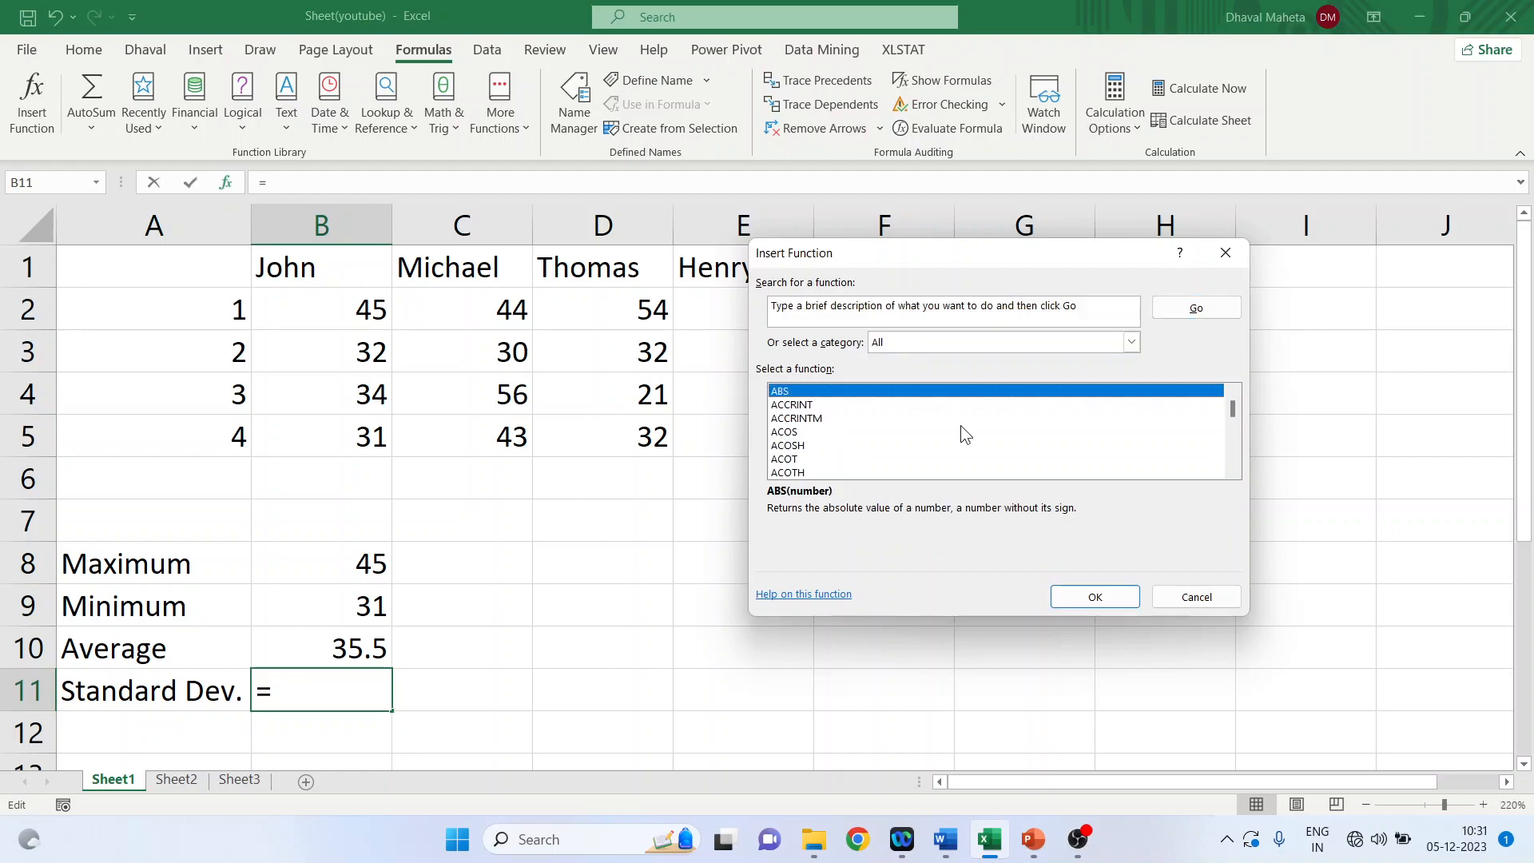
- Compute STDEV of John's marks B2:B5, 6.454972, choosing it from all categories
left_click(1130, 342)
left_click(1003, 369)
scroll(956, 452, "down", 3)
scroll(956, 452, "down", 10)
scroll(956, 451, "down", 10)
scroll(1031, 440, "down", 10)
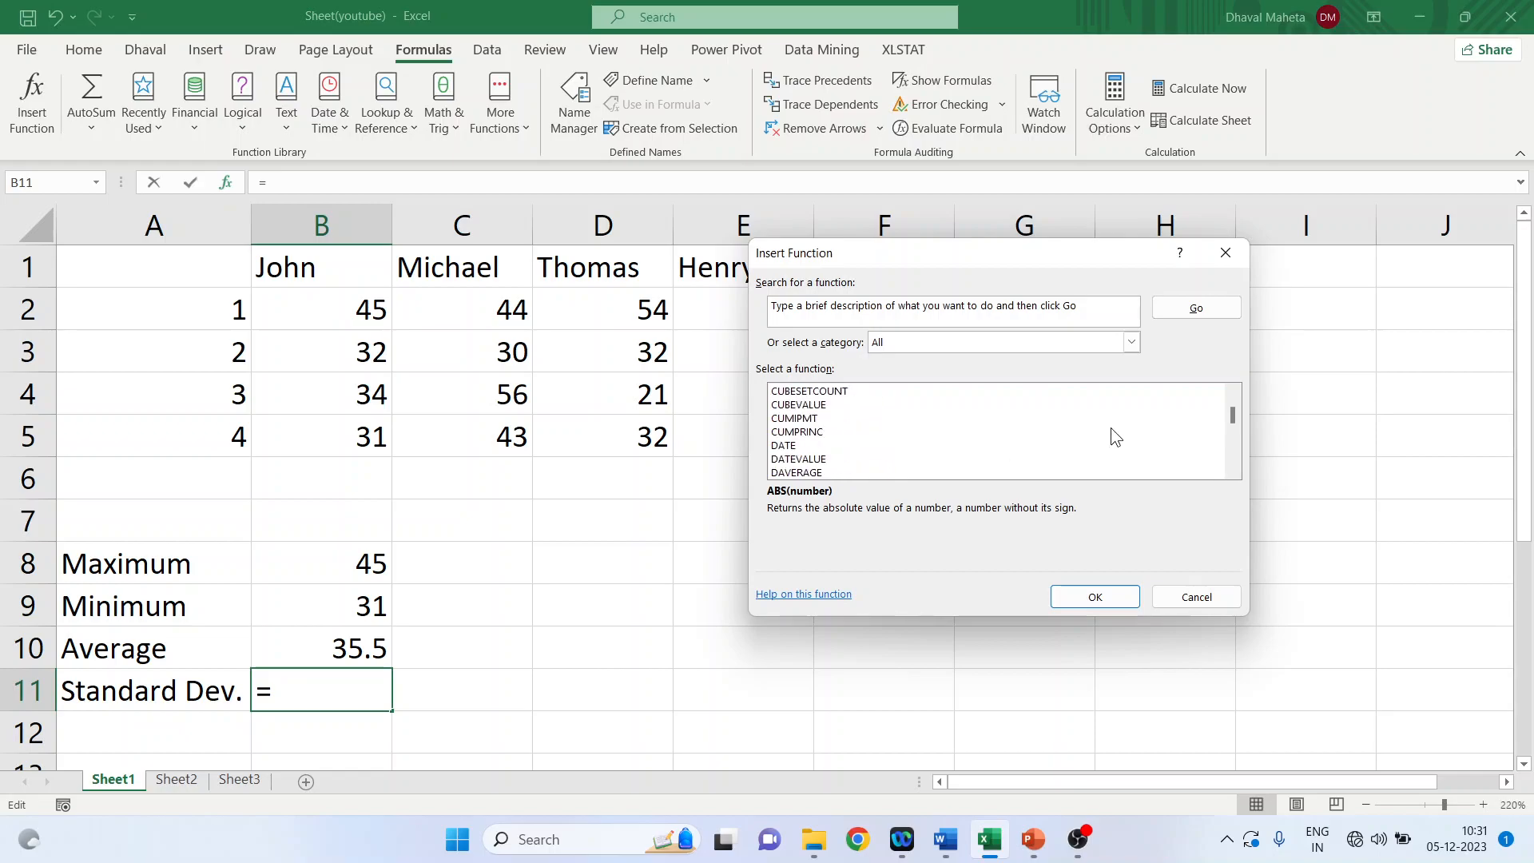
scroll(1238, 463, "down", 4)
scroll(1236, 459, "down", 4)
scroll(1235, 458, "down", 4)
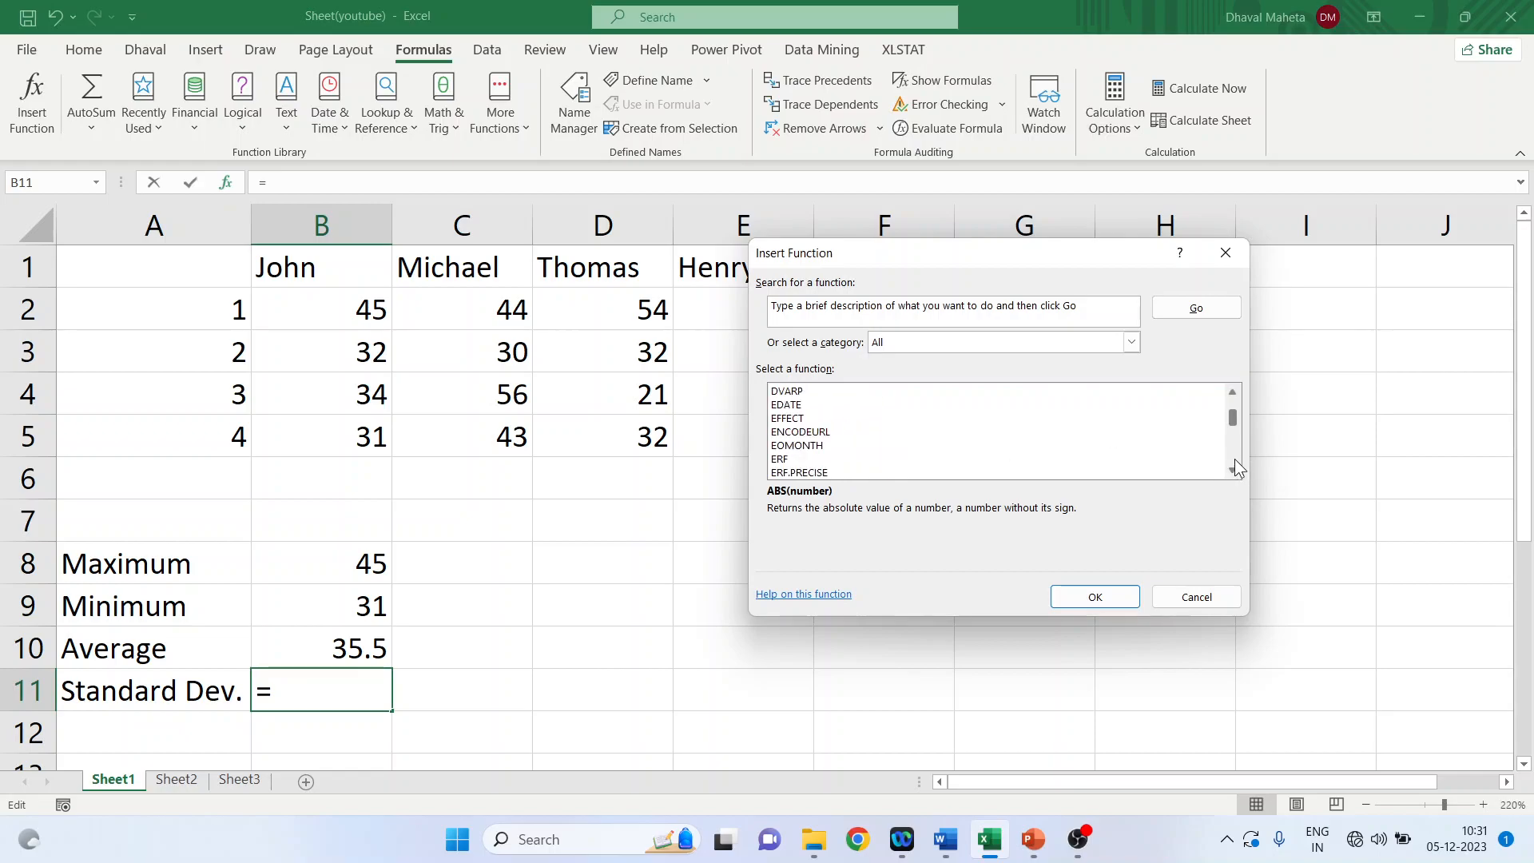
scroll(1236, 459, "down", 4)
scroll(1234, 457, "down", 3)
scroll(1234, 454, "down", 3)
scroll(1234, 454, "down", 3)
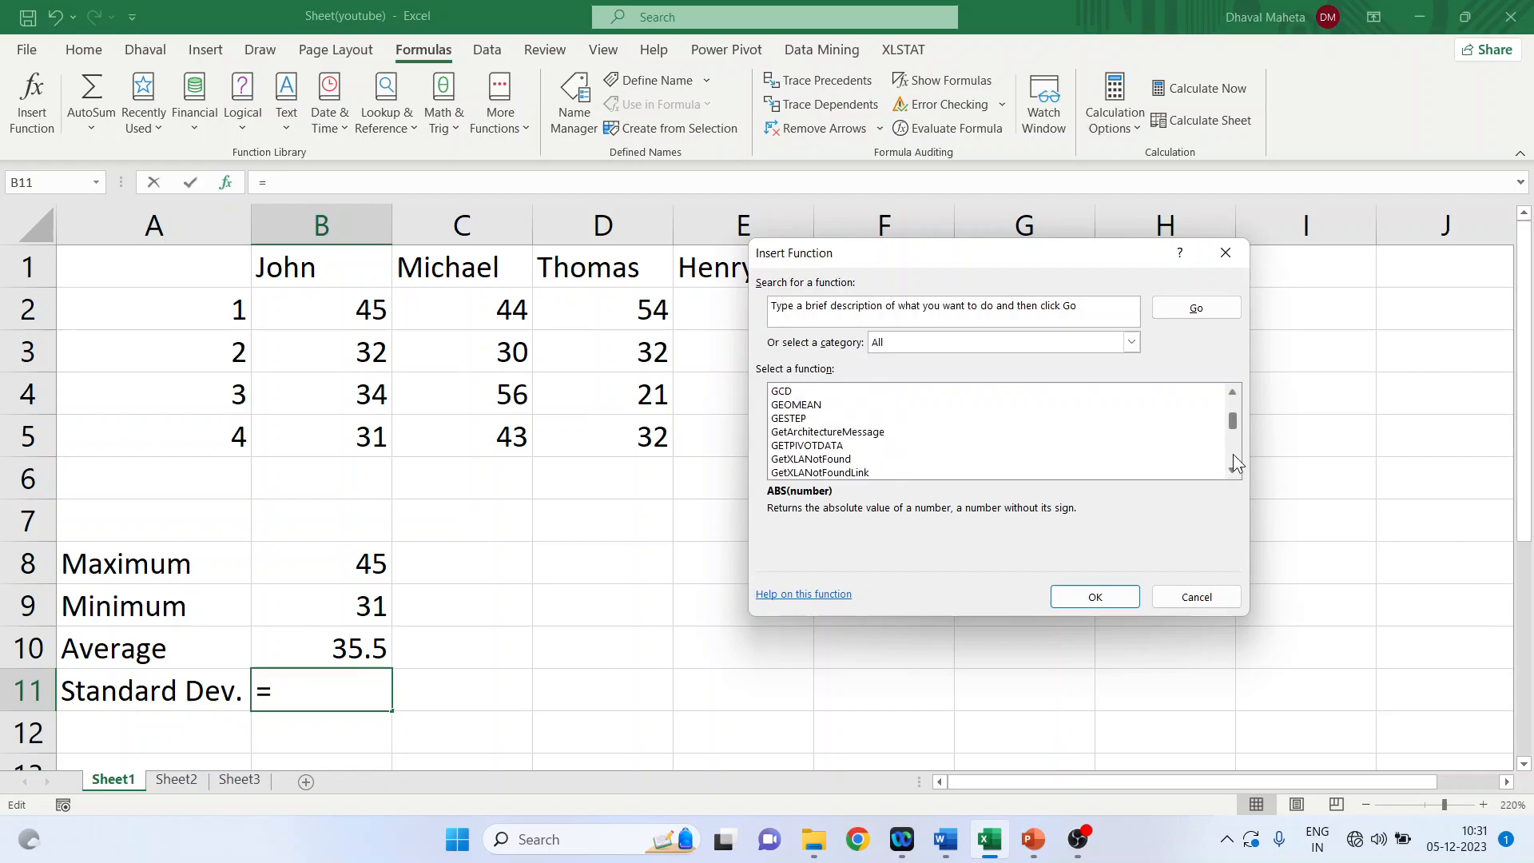
scroll(1234, 454, "down", 3)
scroll(1234, 454, "down", 10)
scroll(1233, 454, "down", 10)
scroll(1234, 454, "down", 10)
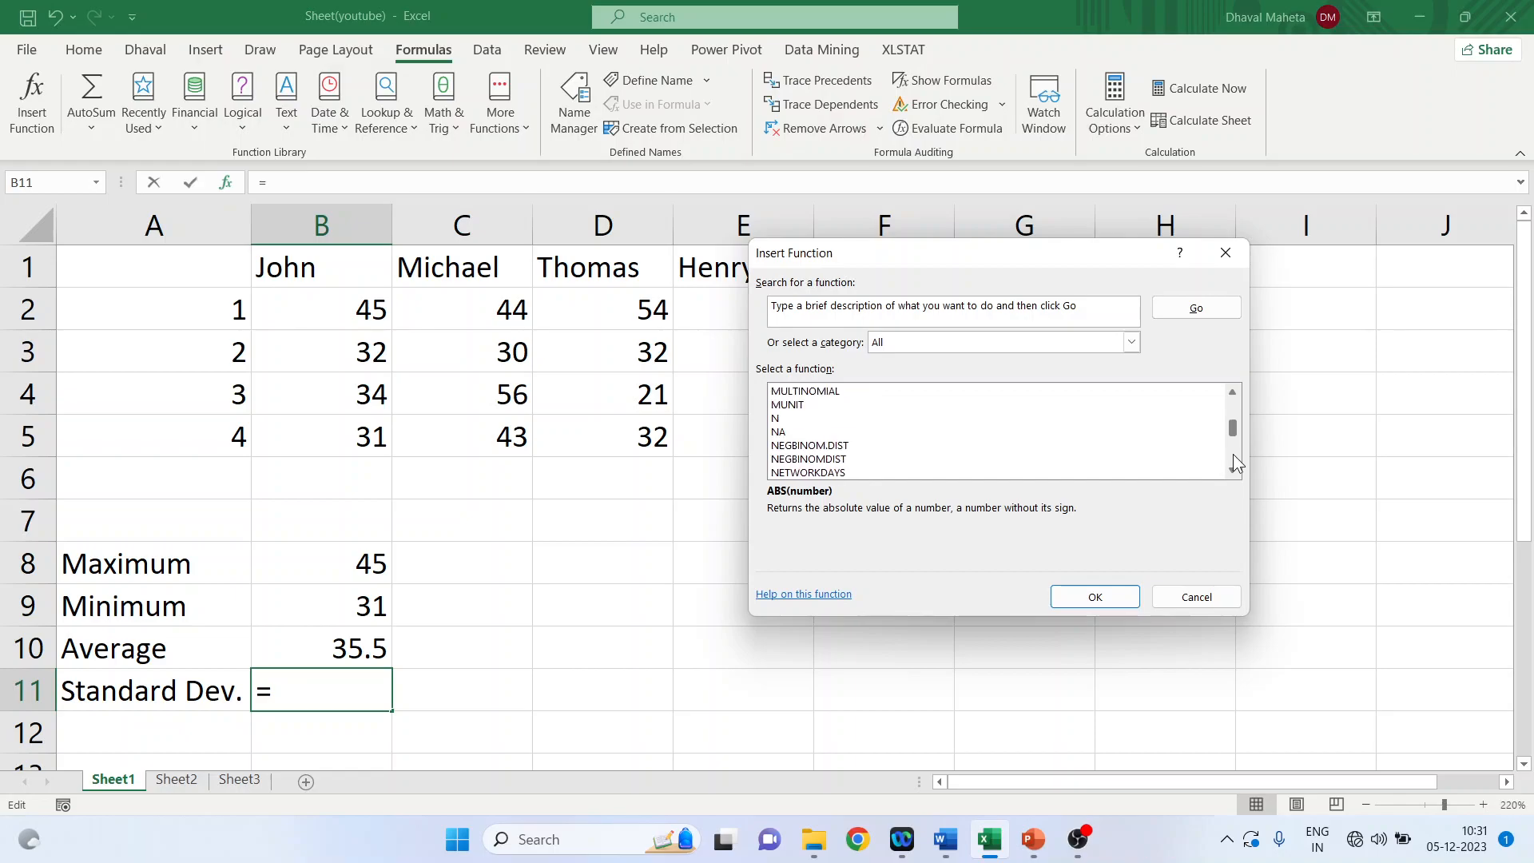
scroll(1234, 455, "down", 10)
scroll(1234, 454, "down", 5)
scroll(1233, 455, "down", 5)
scroll(1233, 454, "down", 5)
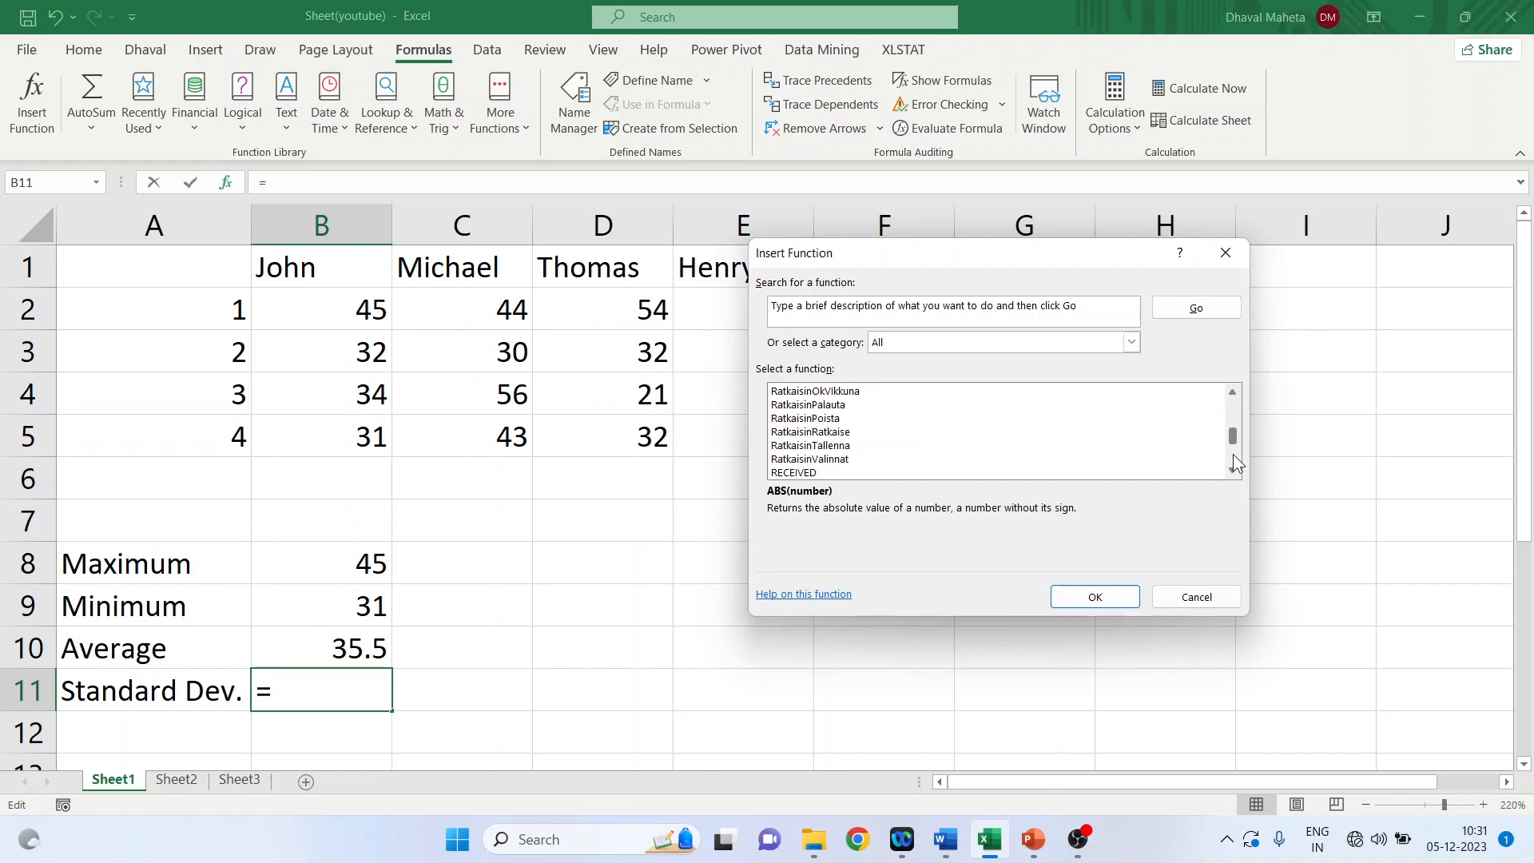
scroll(1009, 465, "down", 5)
scroll(1001, 465, "down", 5)
scroll(1000, 461, "down", 5)
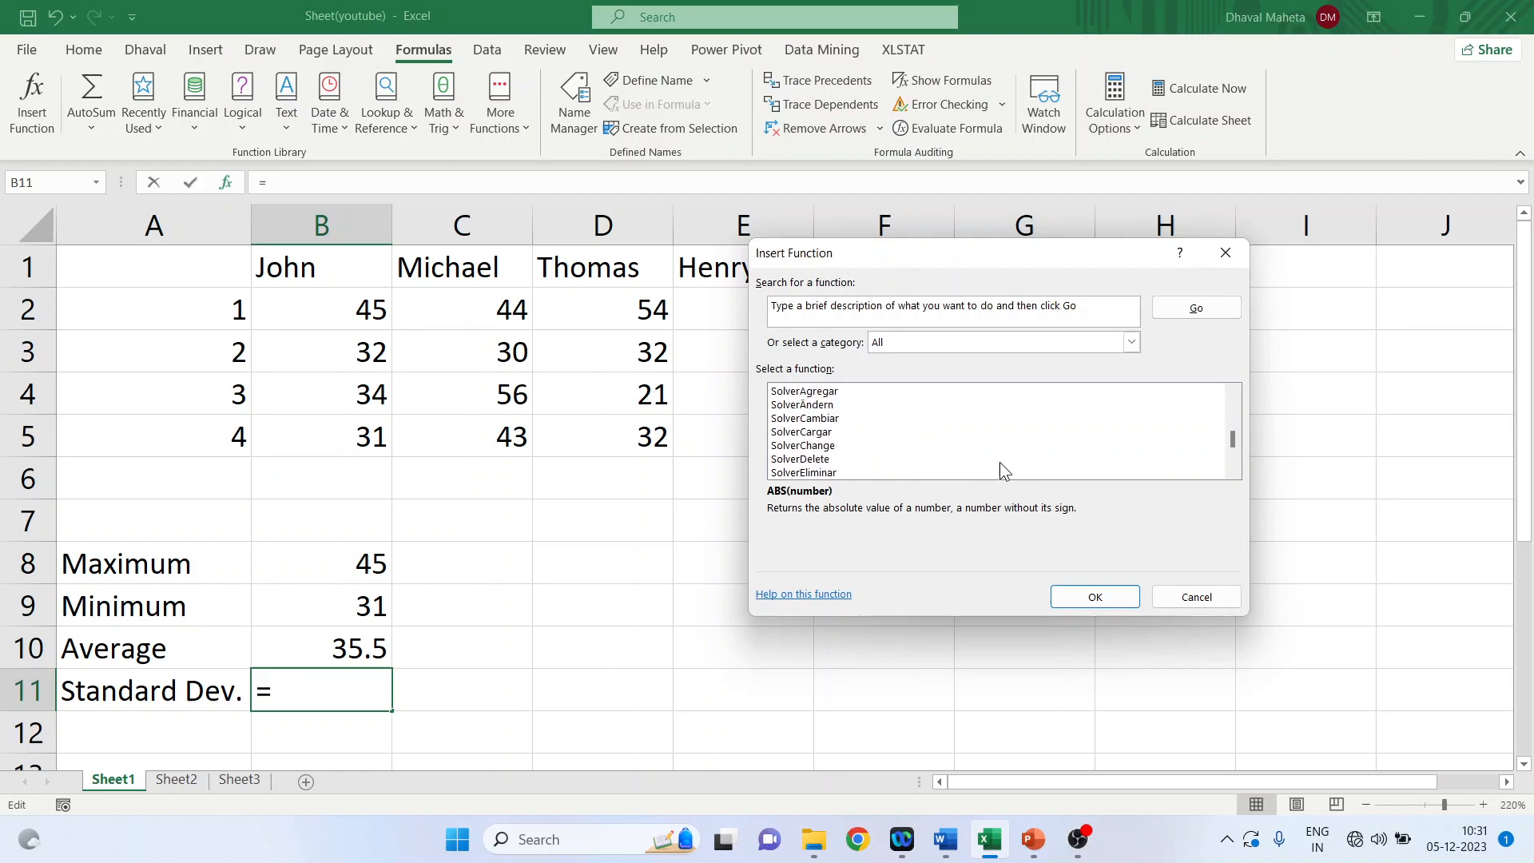
scroll(1000, 462, "down", 3)
scroll(1001, 462, "down", 3)
scroll(1000, 461, "down", 3)
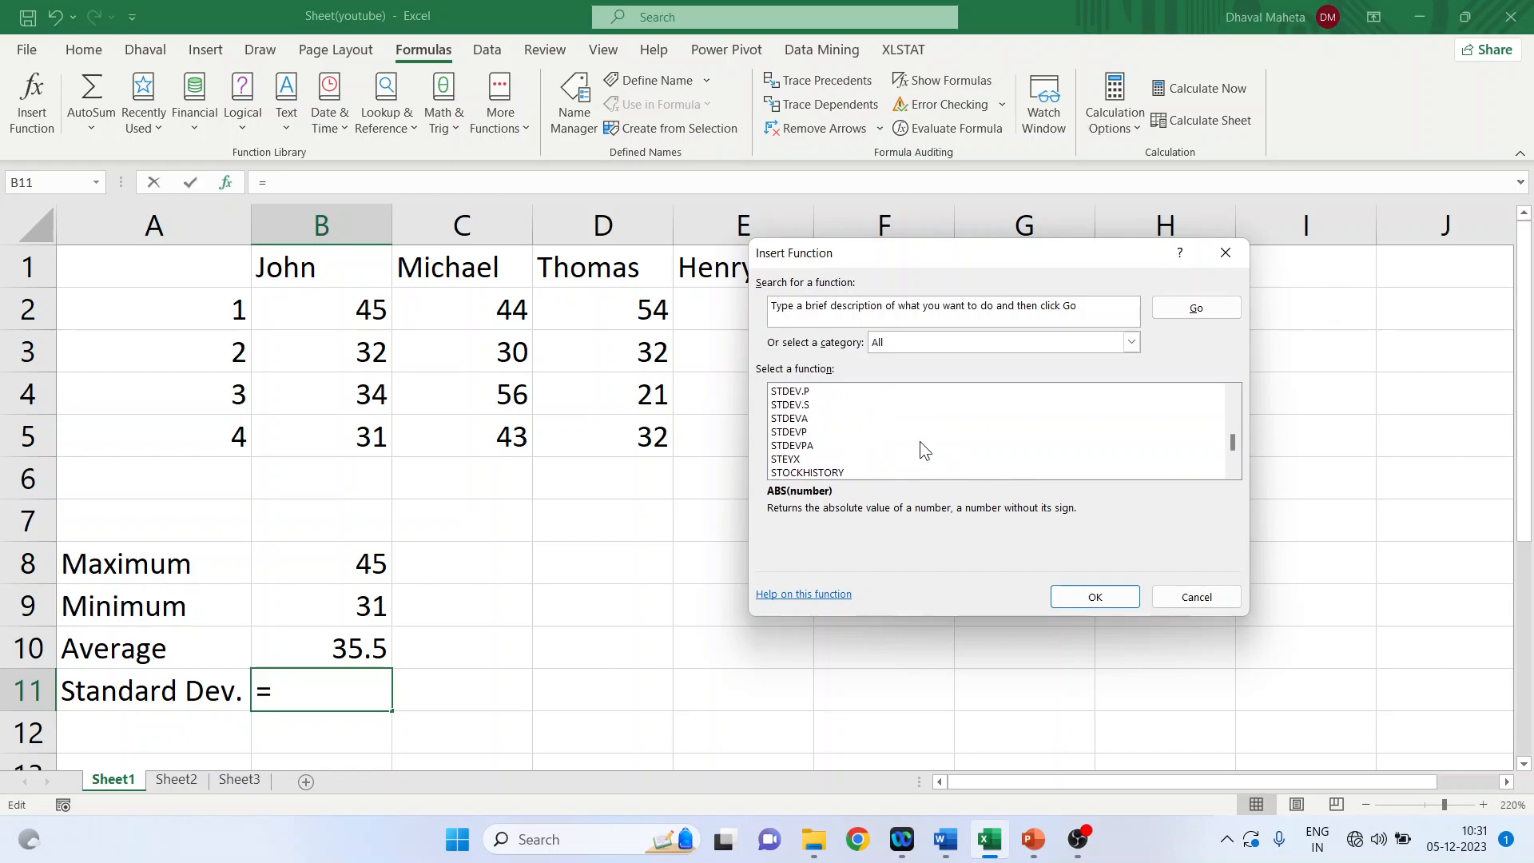
scroll(882, 451, "up", 1)
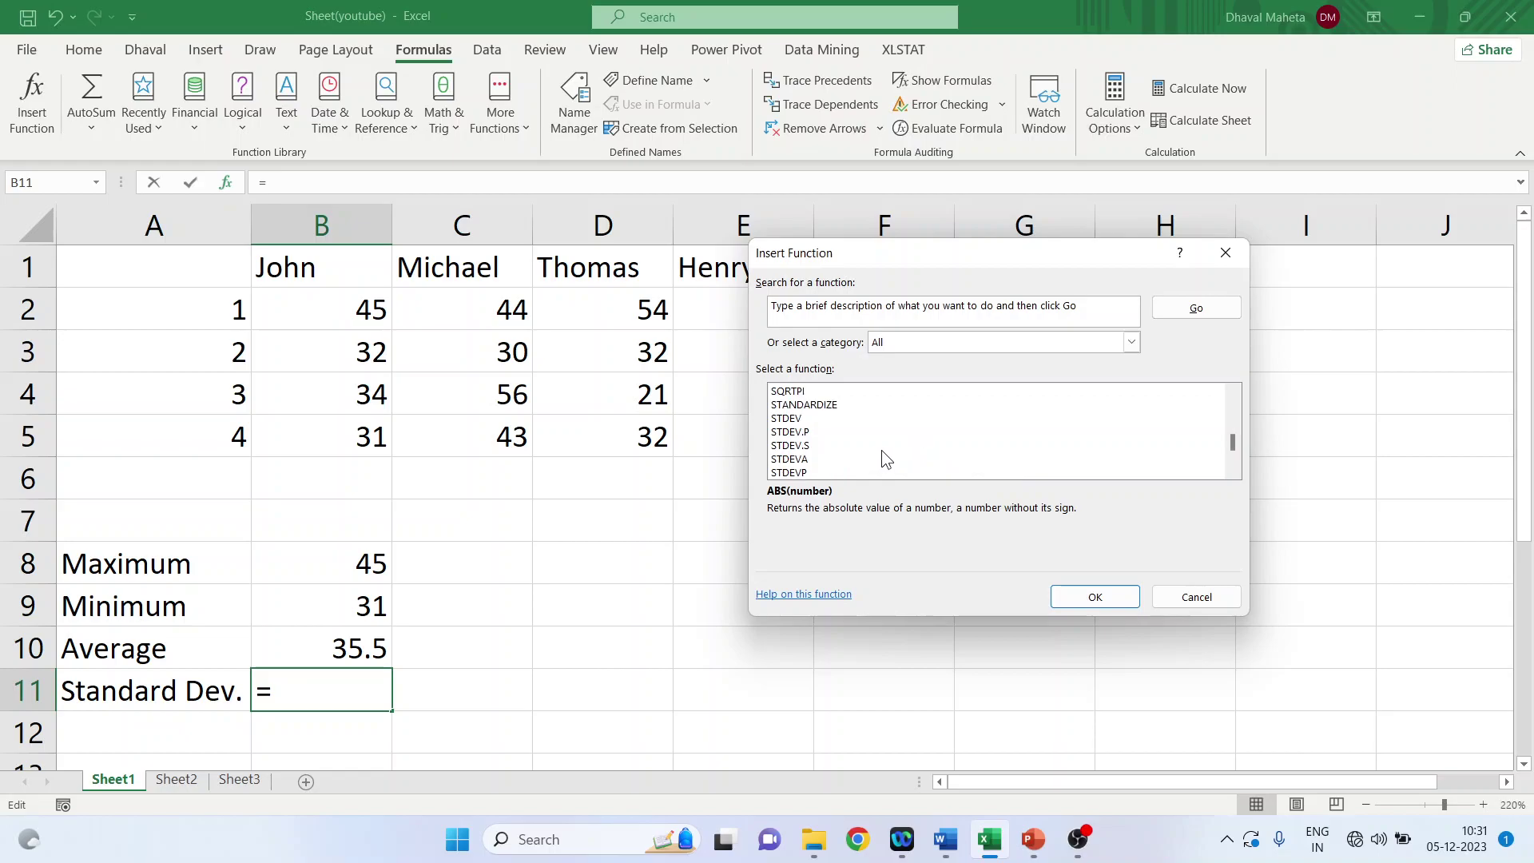
left_click(798, 418)
left_click(1052, 597)
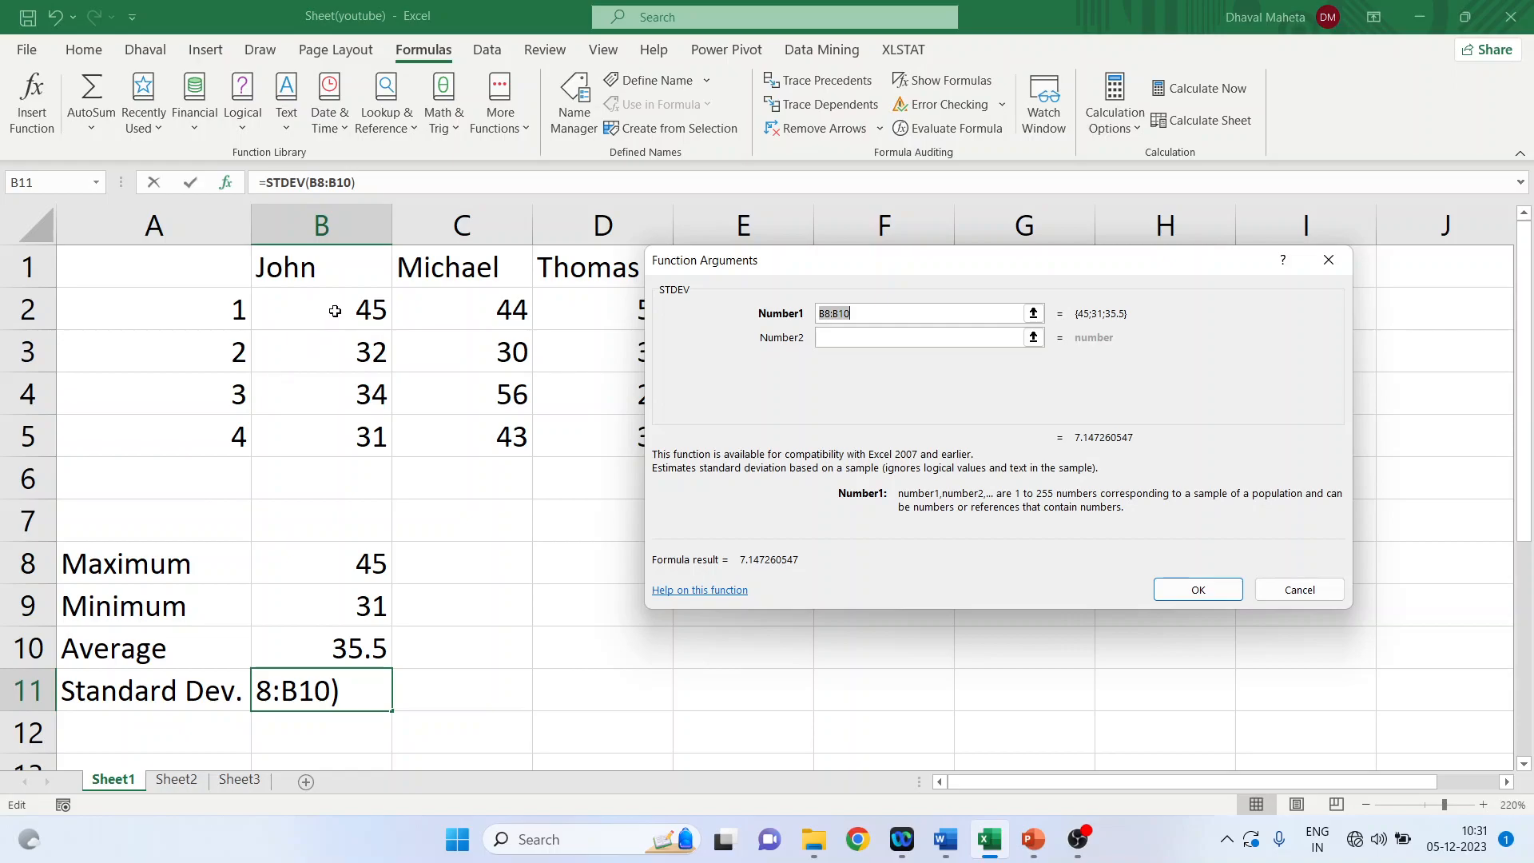
left_click_drag(334, 311, 333, 439)
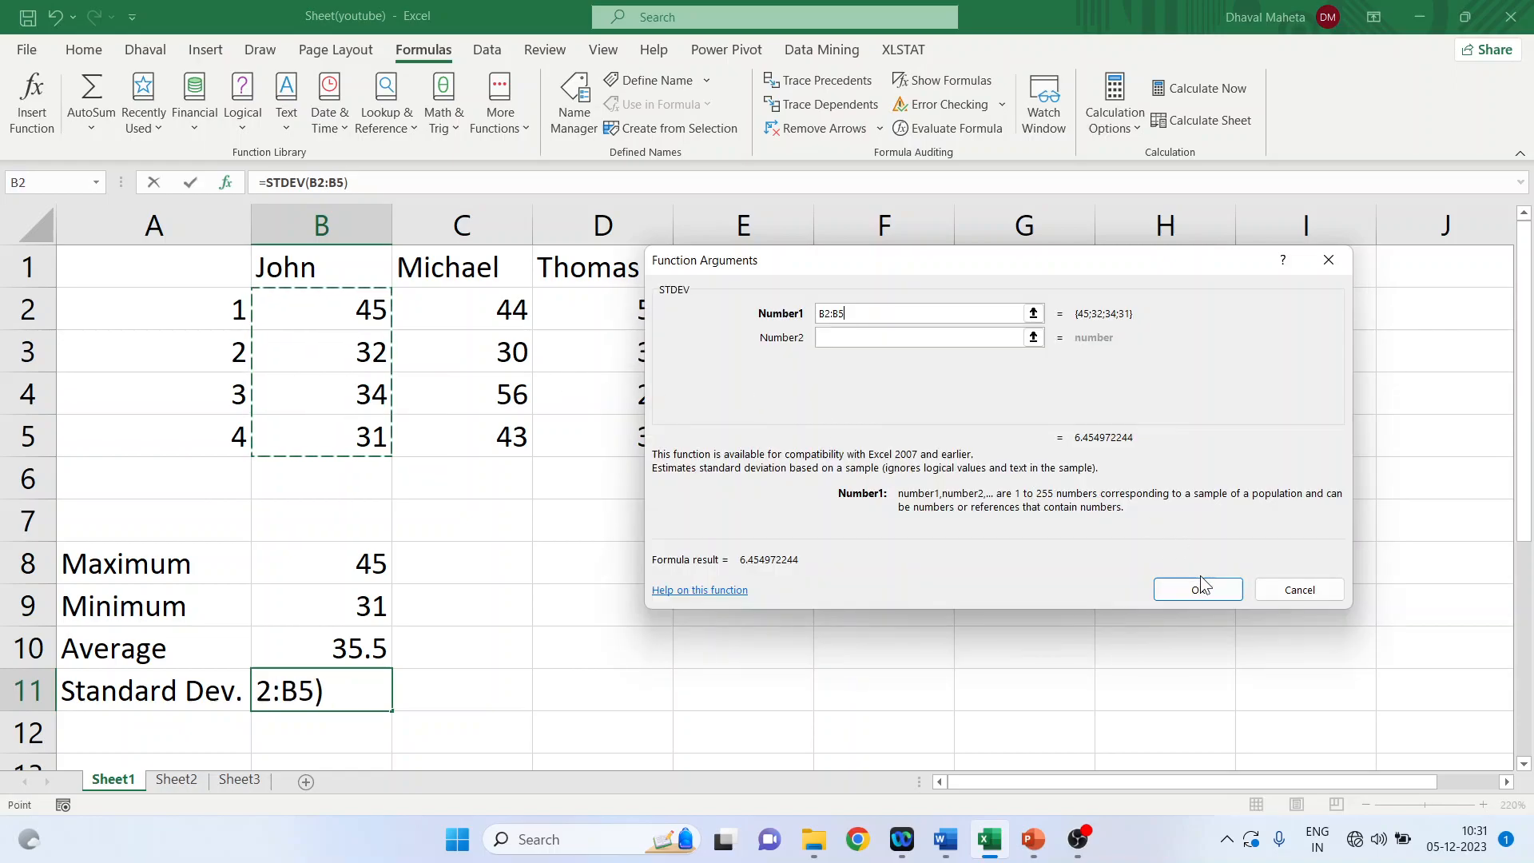
left_click(1201, 590)
left_click(163, 738)
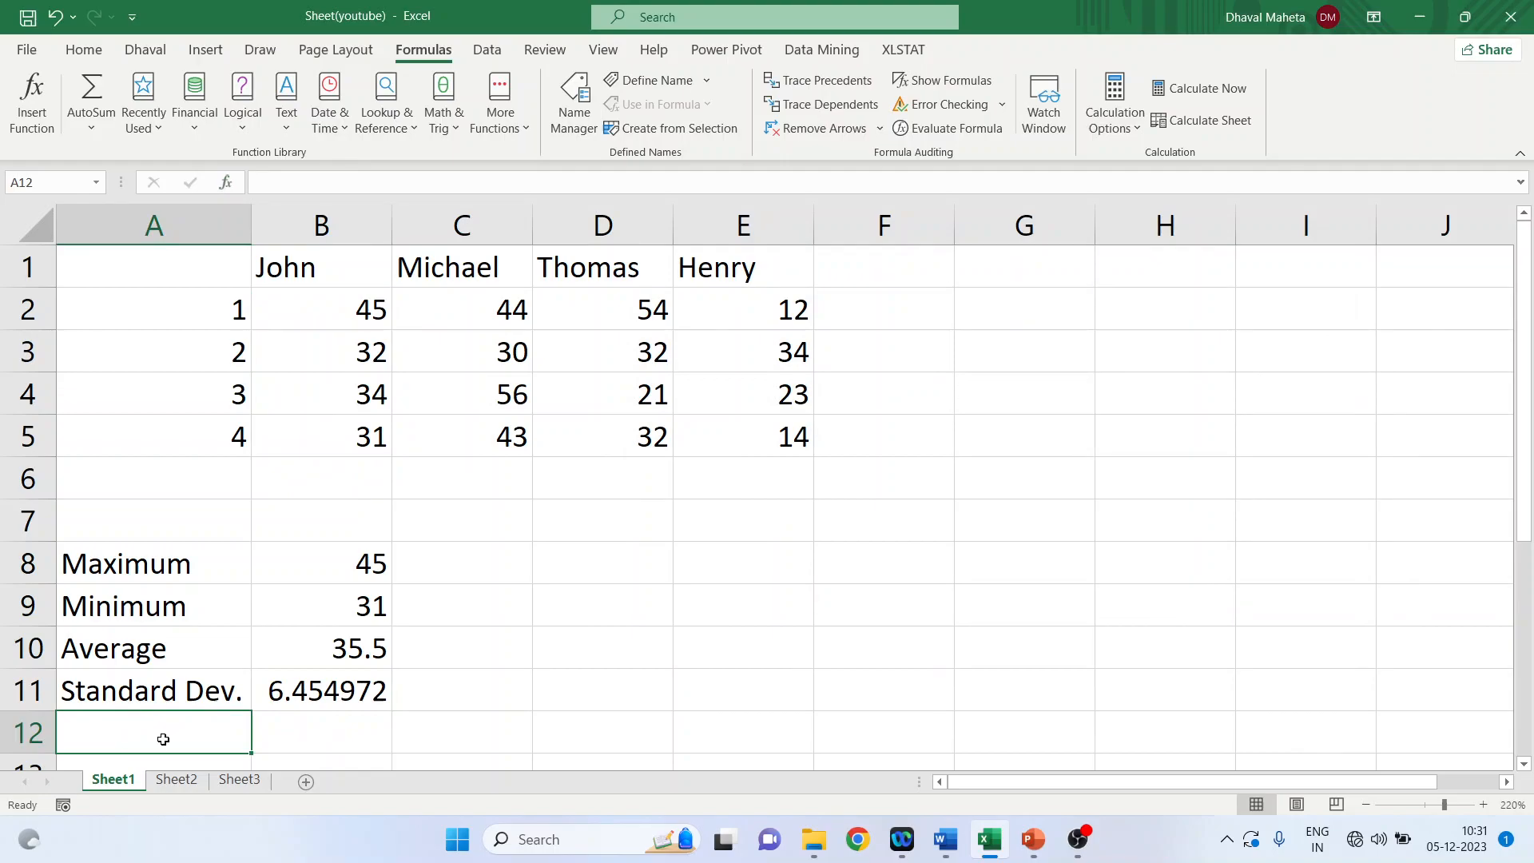
type("Variance")
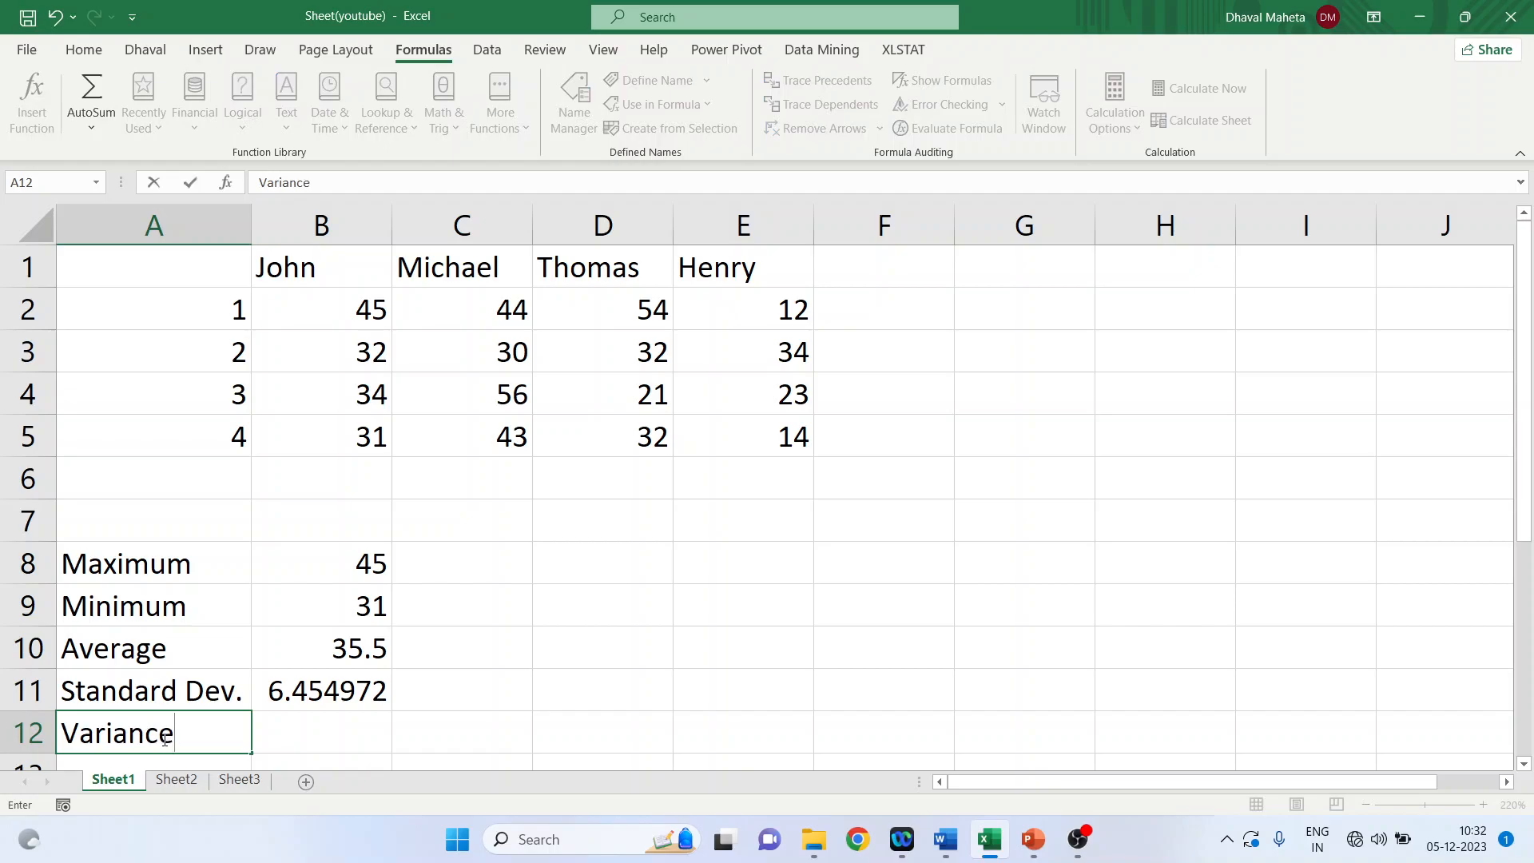
- Label the Variance row and compute VAR(B2:B5) for John, 41.66667, in B12
key("Return")
left_click(284, 690)
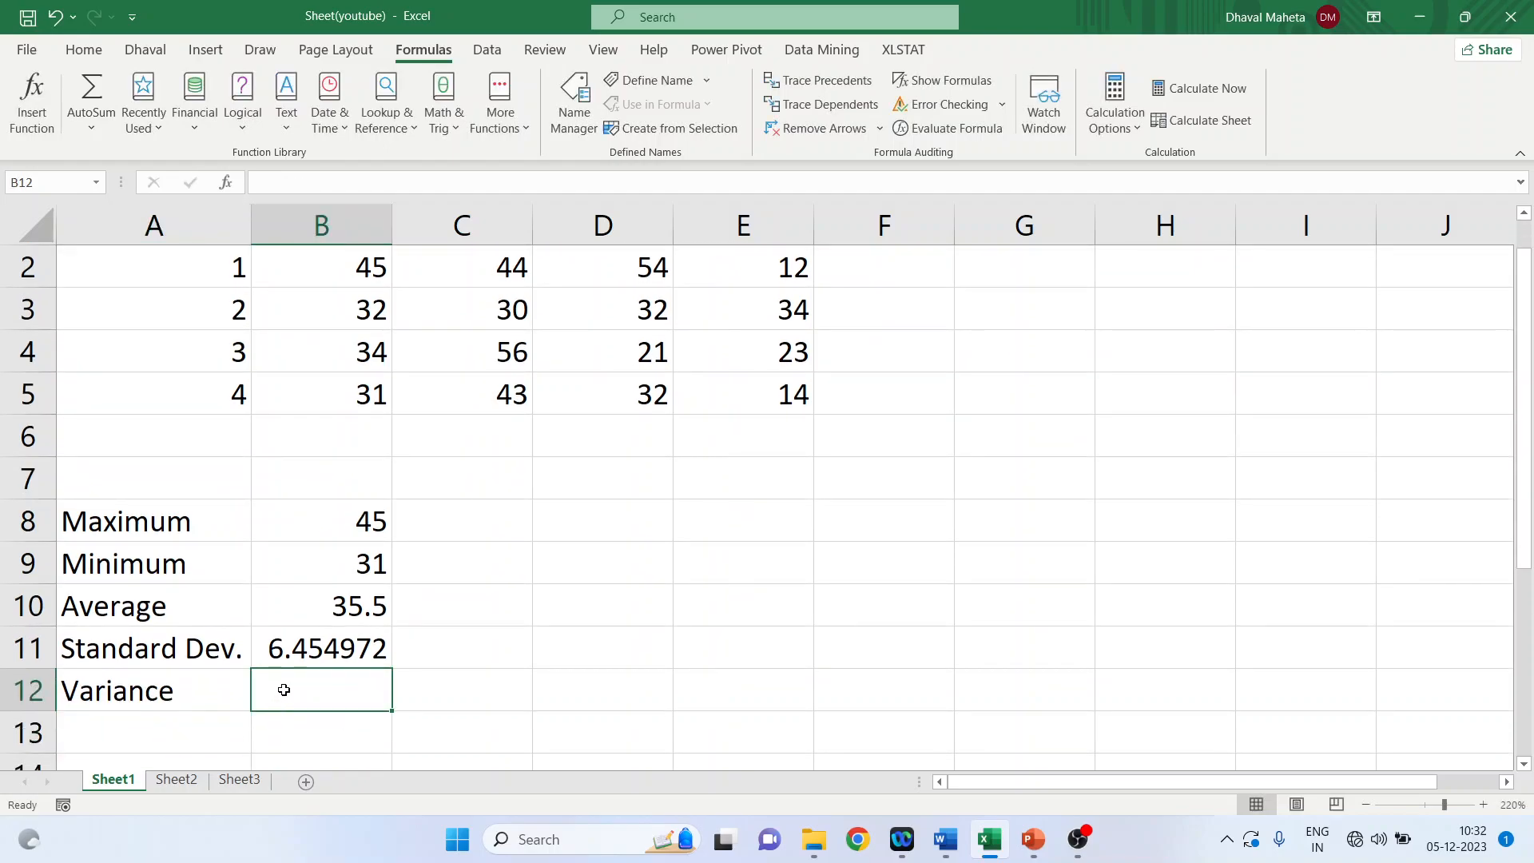
type("=var")
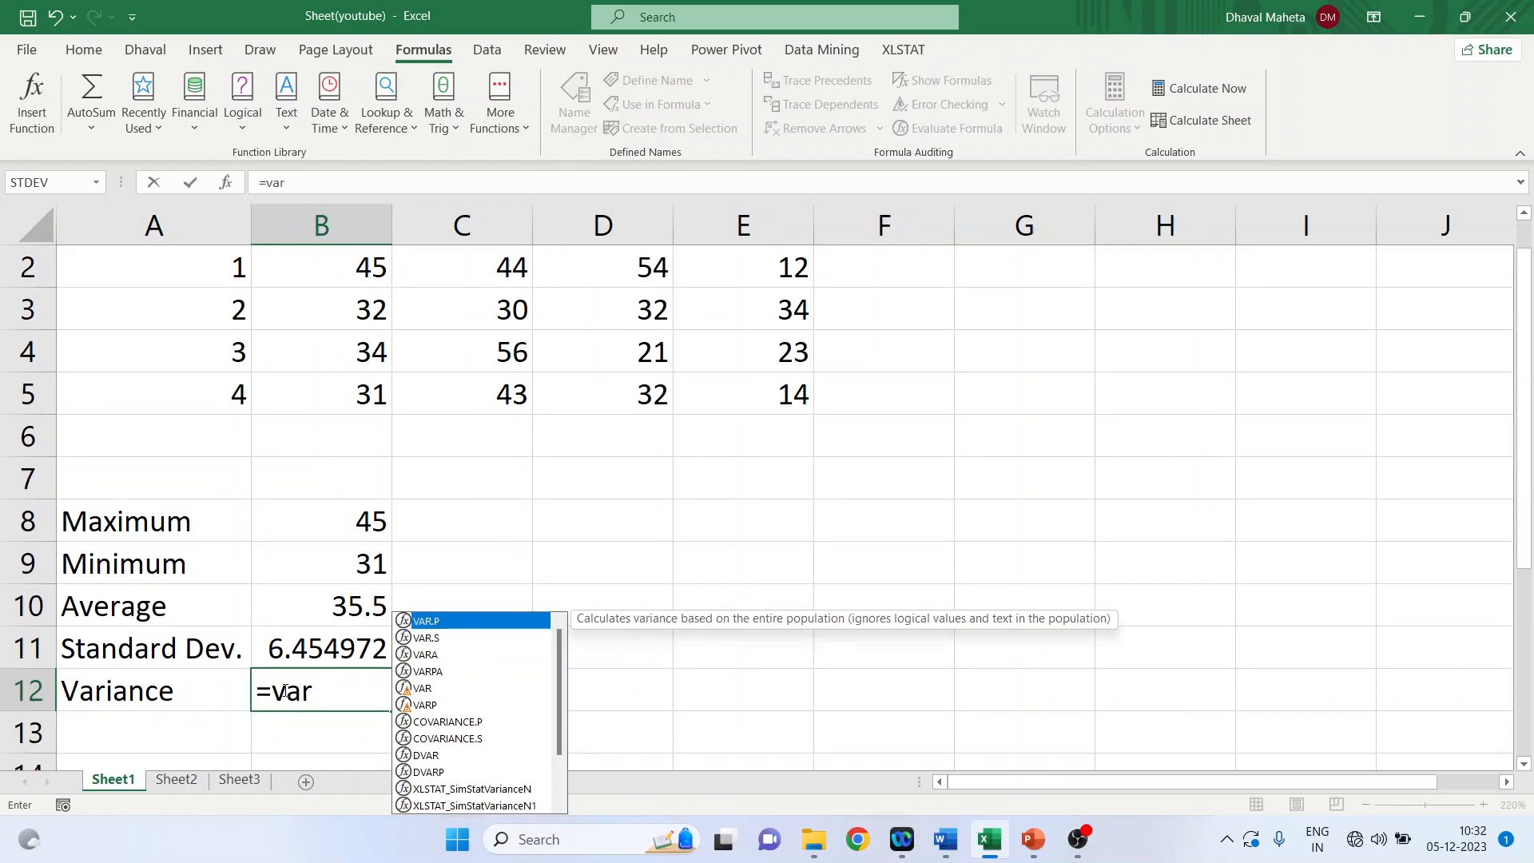
type("(")
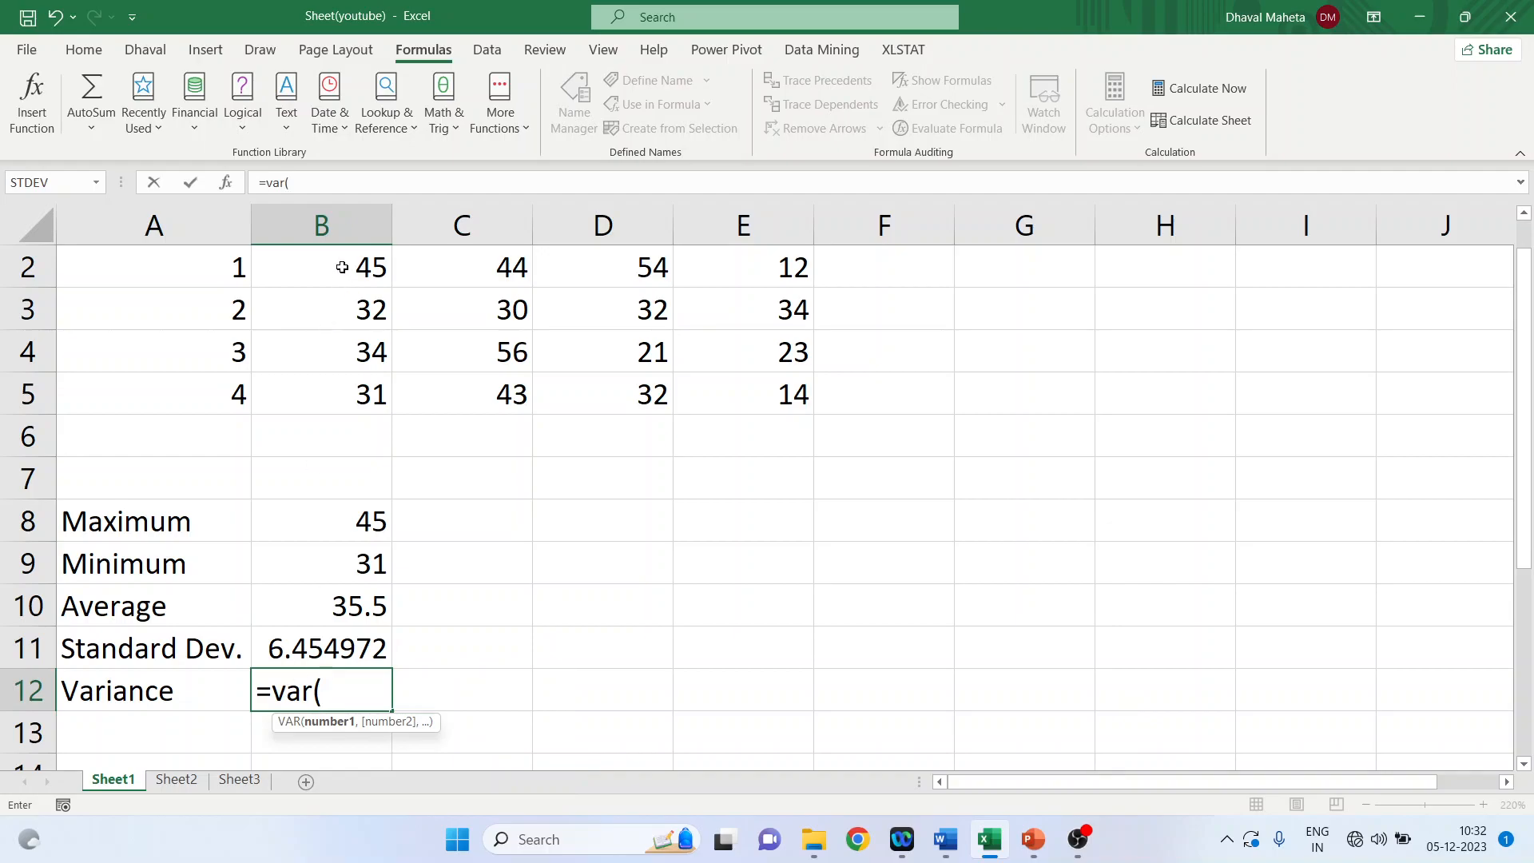
left_click_drag(346, 272, 356, 384)
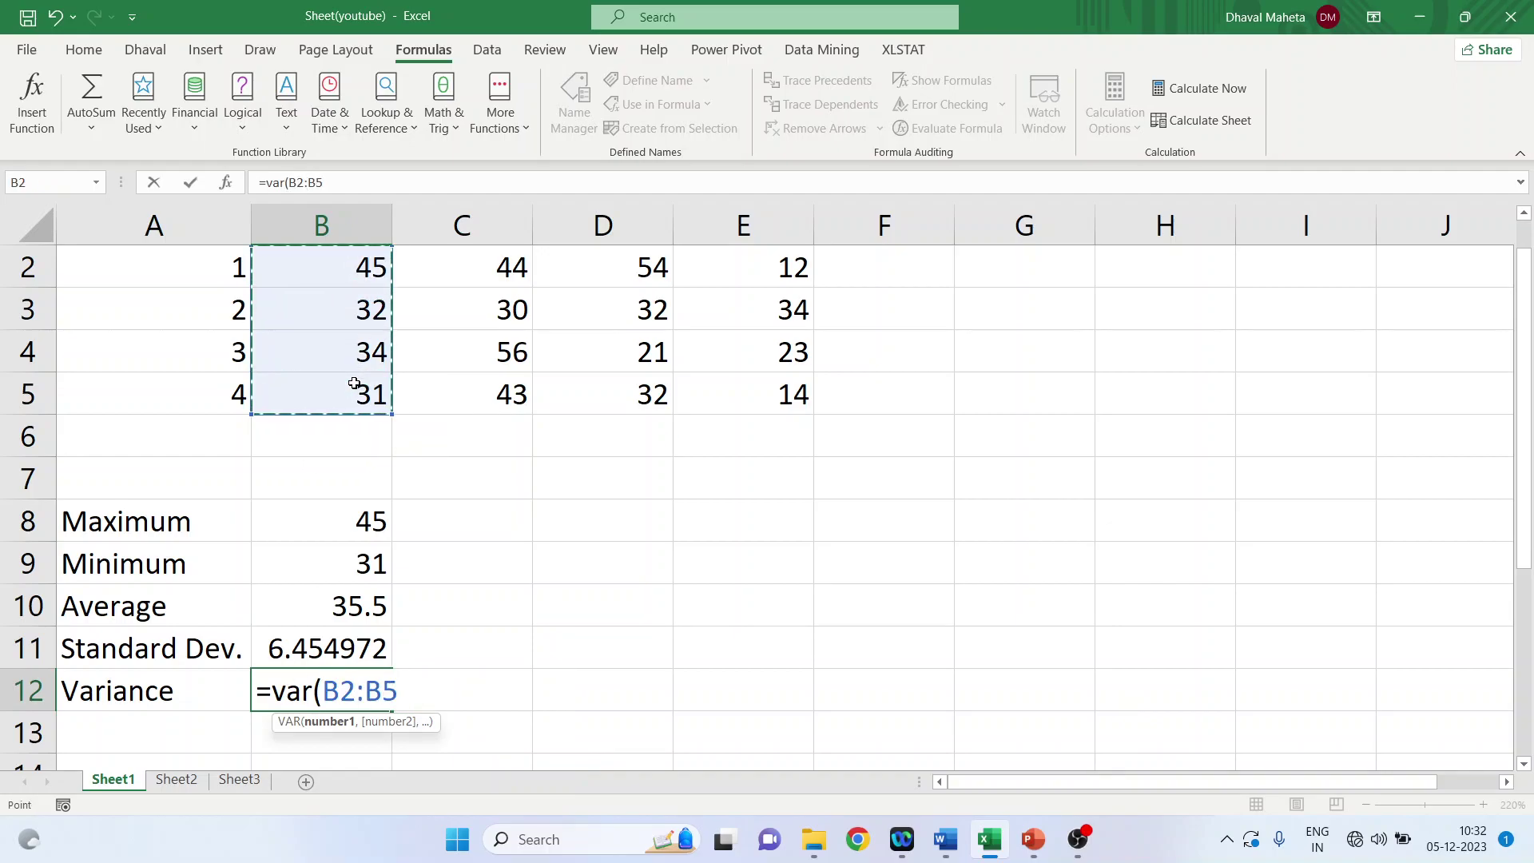
type(")")
key("Return")
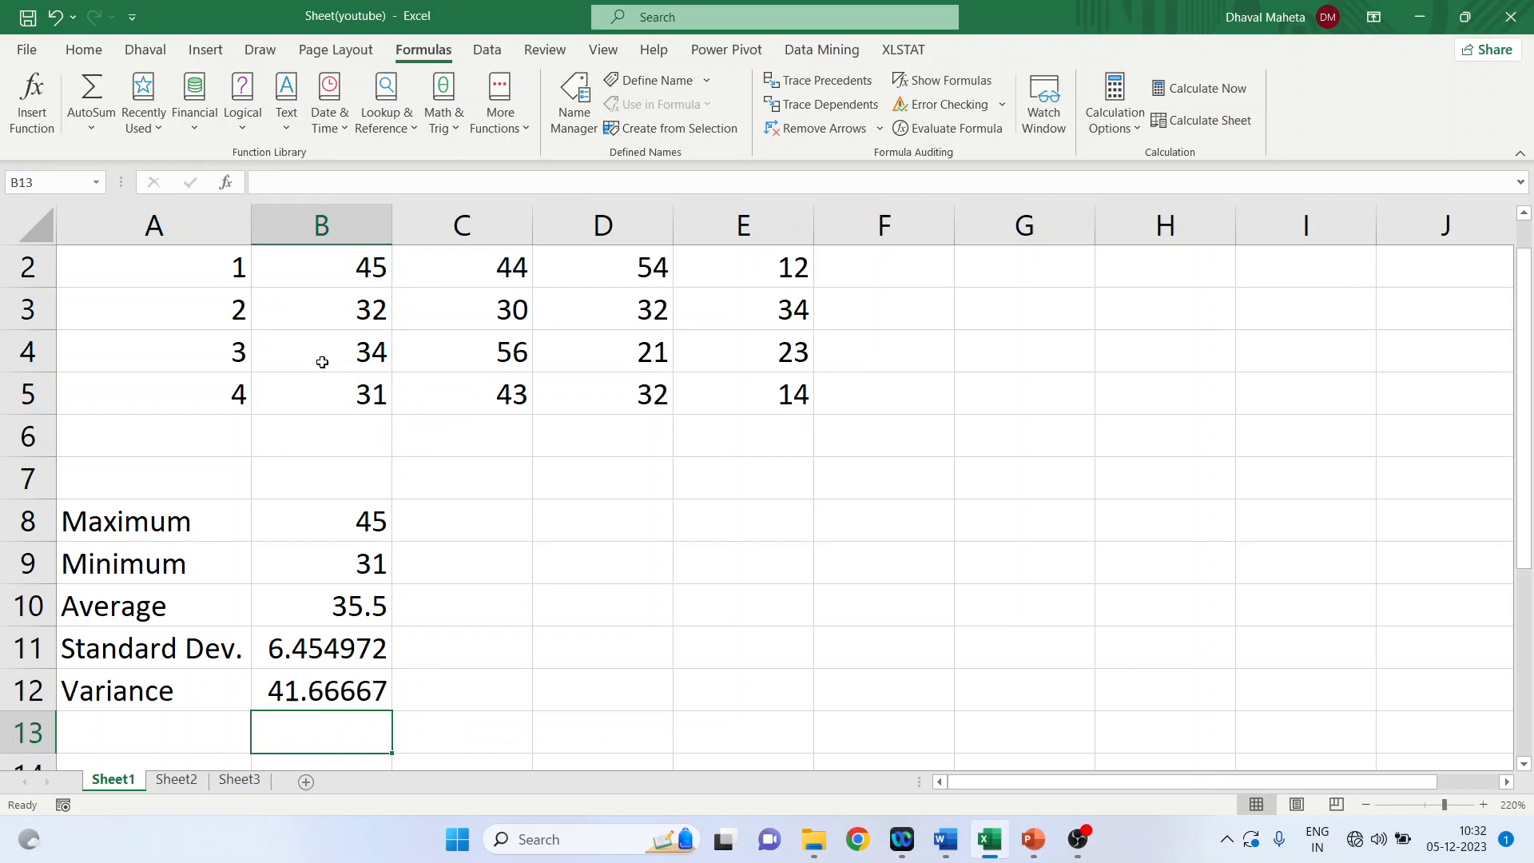
scroll(431, 494, "up", 1)
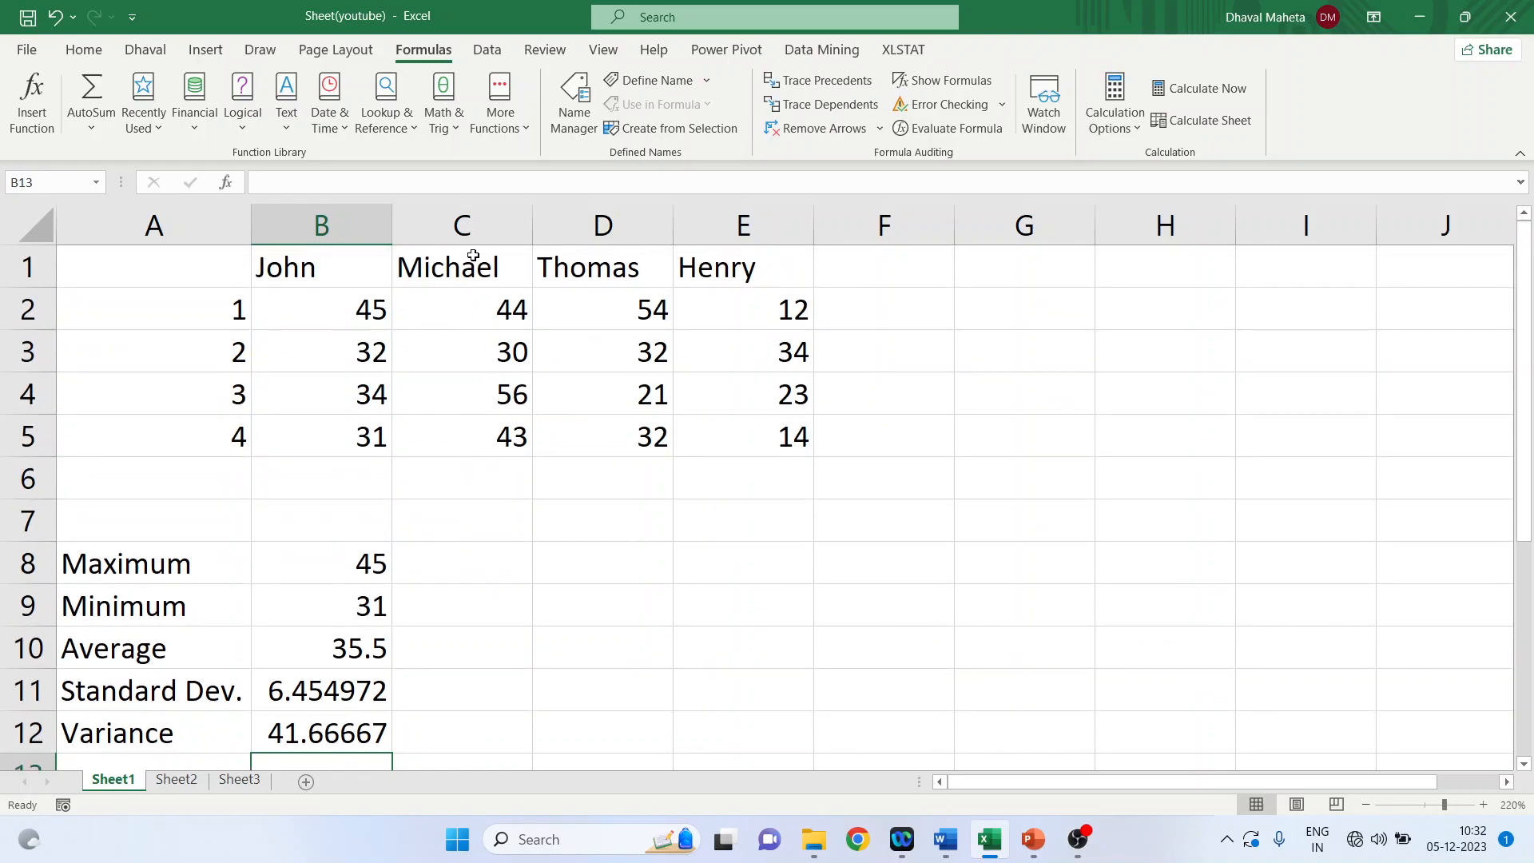
- Fill the Maximum, Minimum and Average formulas across to Michael, Thomas and Henry
left_click(366, 560)
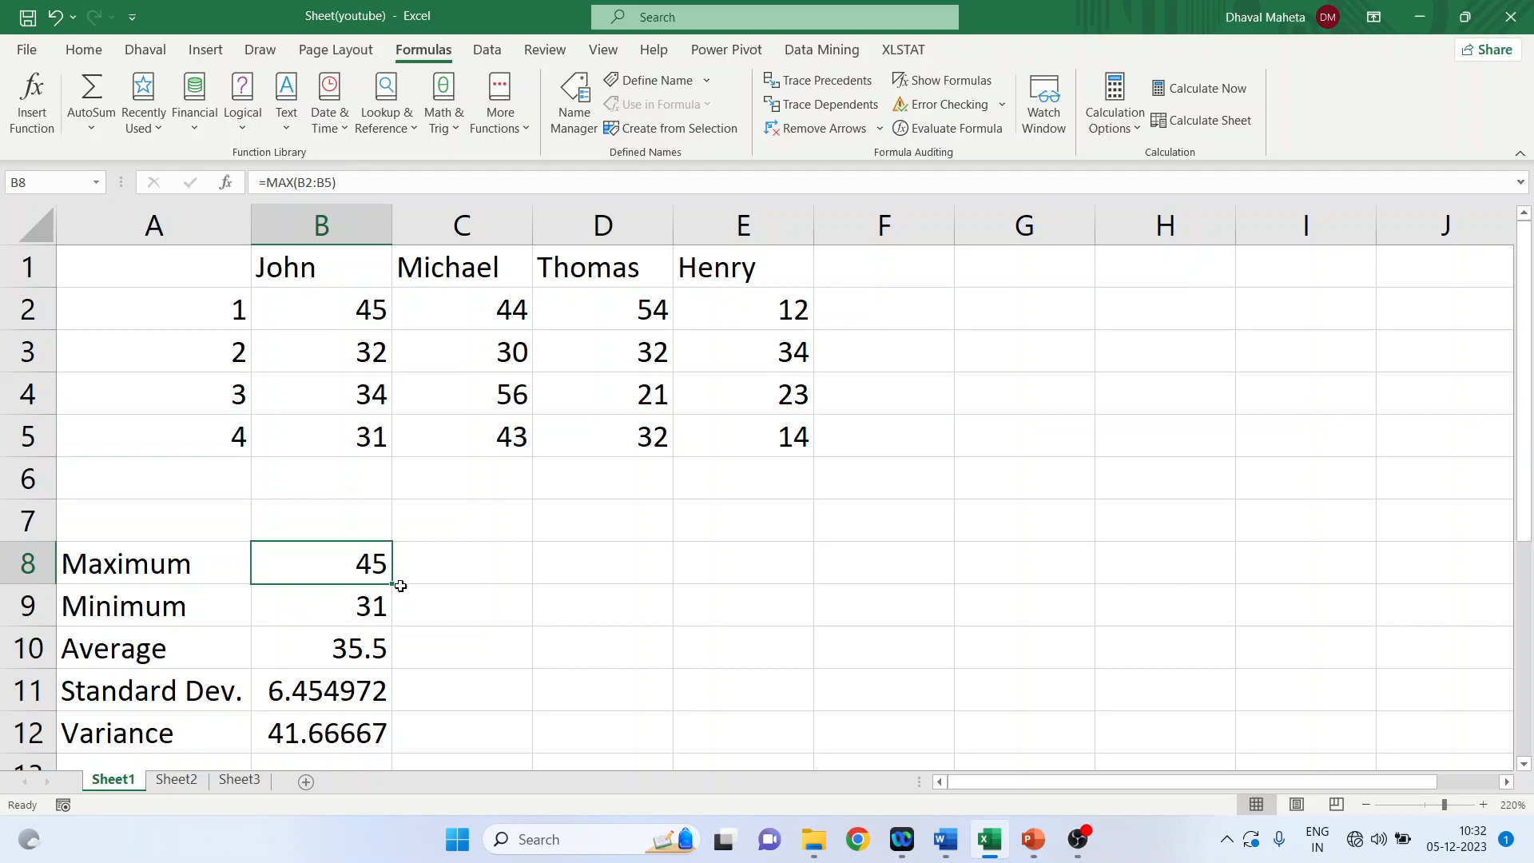
mouse_move(395, 586)
left_mouse_down()
mouse_move(784, 588)
mouse_move(769, 594)
left_mouse_up()
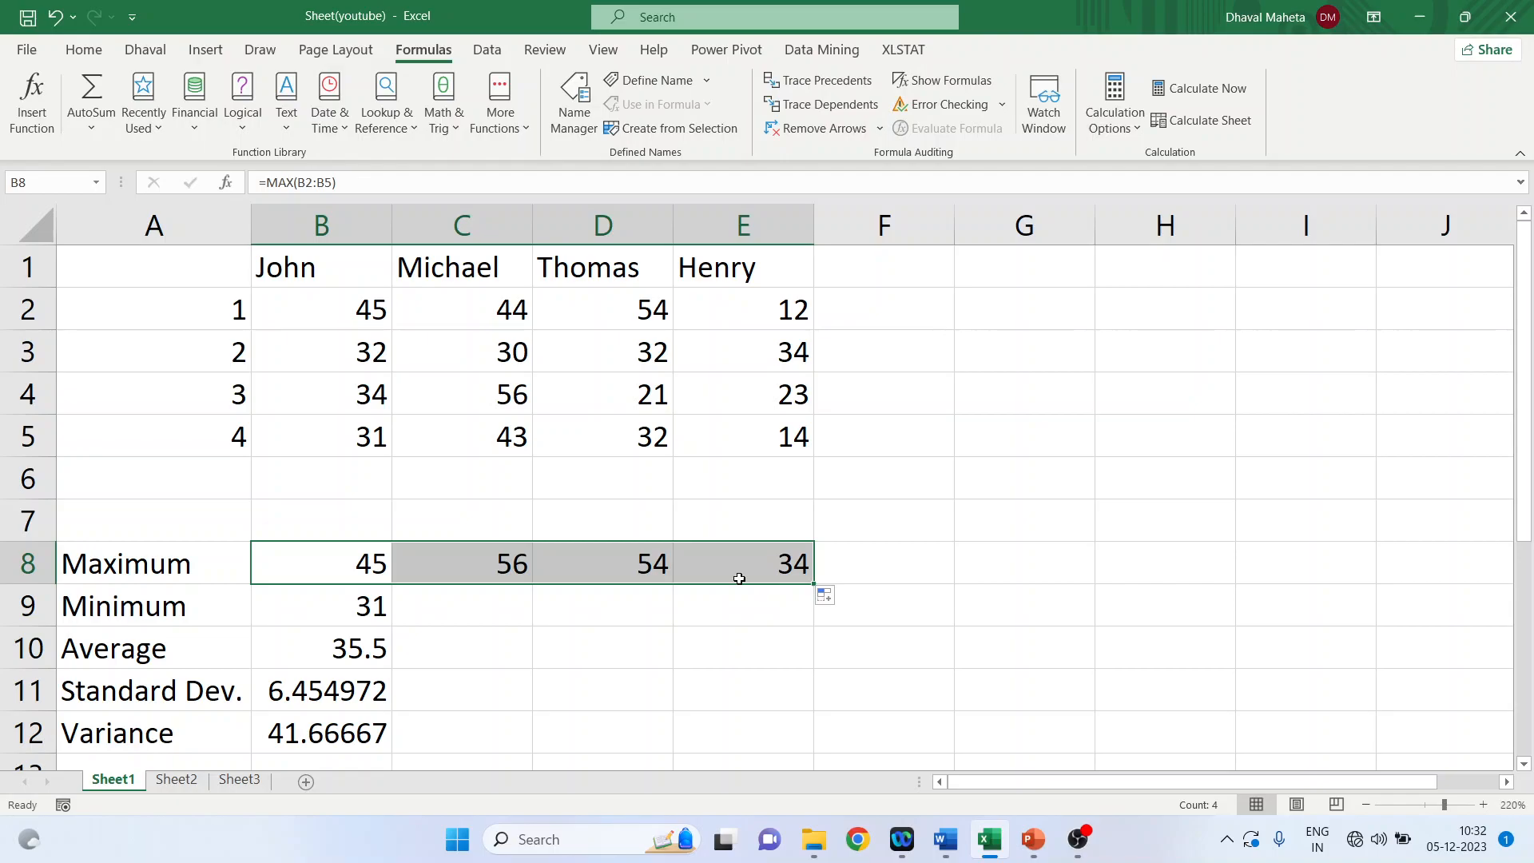
left_click(360, 599)
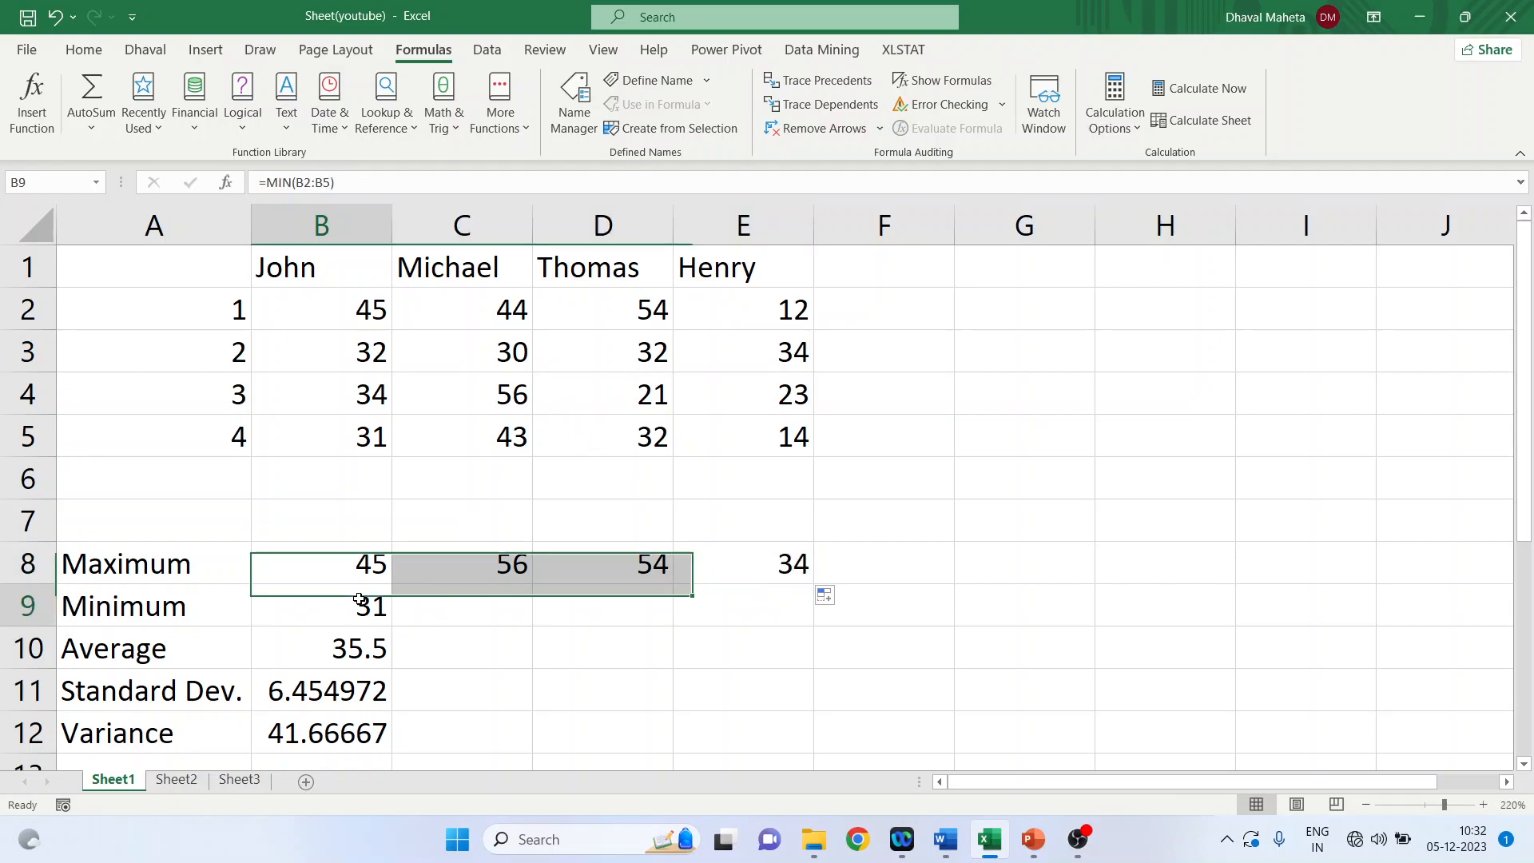
left_click_drag(394, 626, 761, 629)
left_click(376, 657)
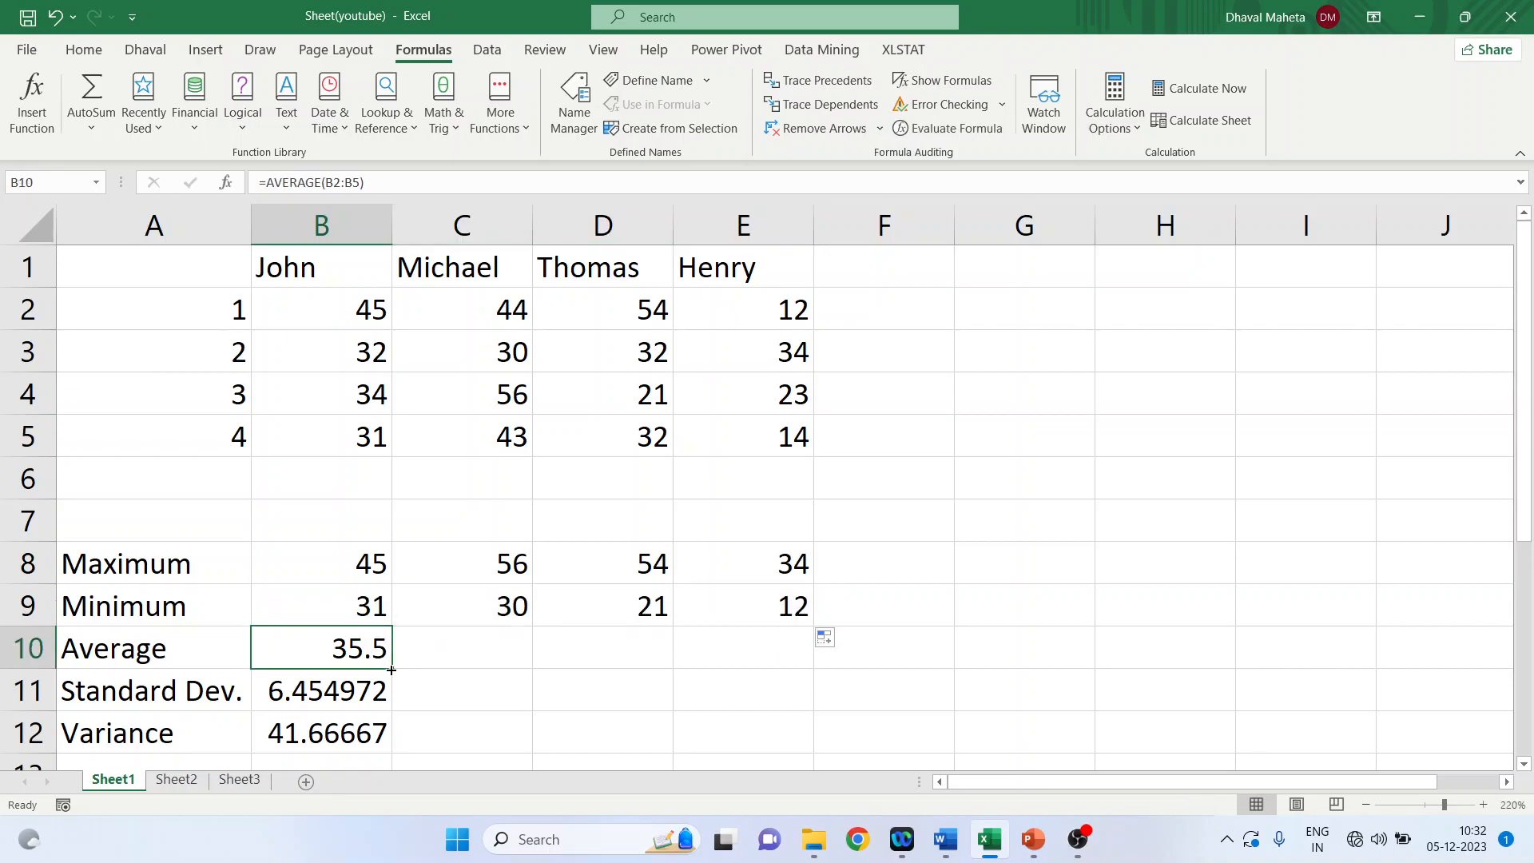
left_click_drag(391, 667, 762, 667)
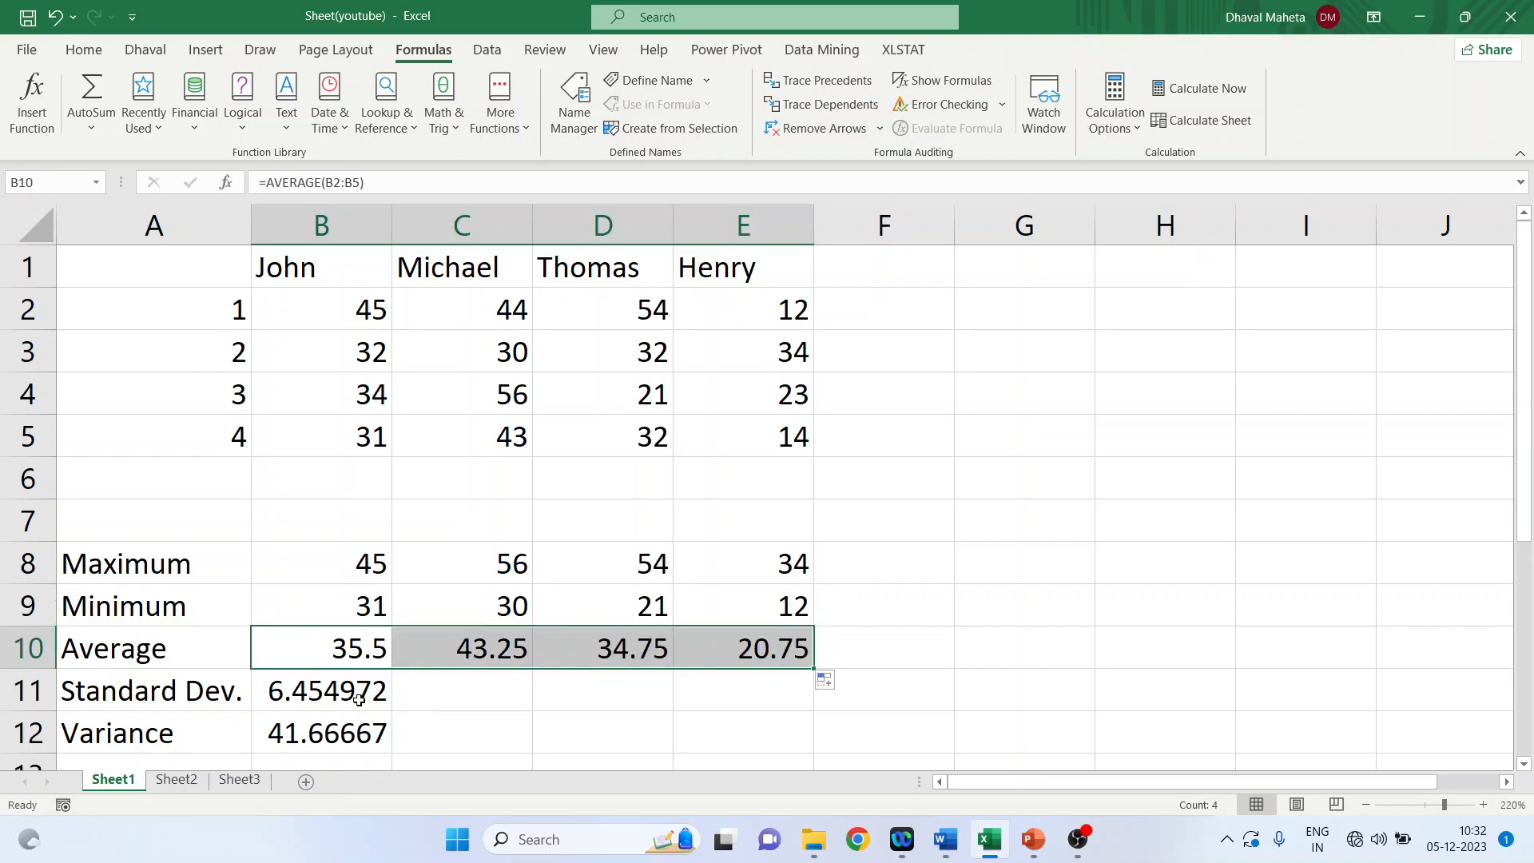
- Fill the Standard Dev. and Variance formulas across to column E for the other students
left_click(360, 690)
mouse_move(394, 710)
left_mouse_down()
mouse_move(823, 719)
mouse_move(754, 716)
left_mouse_up()
left_click(363, 739)
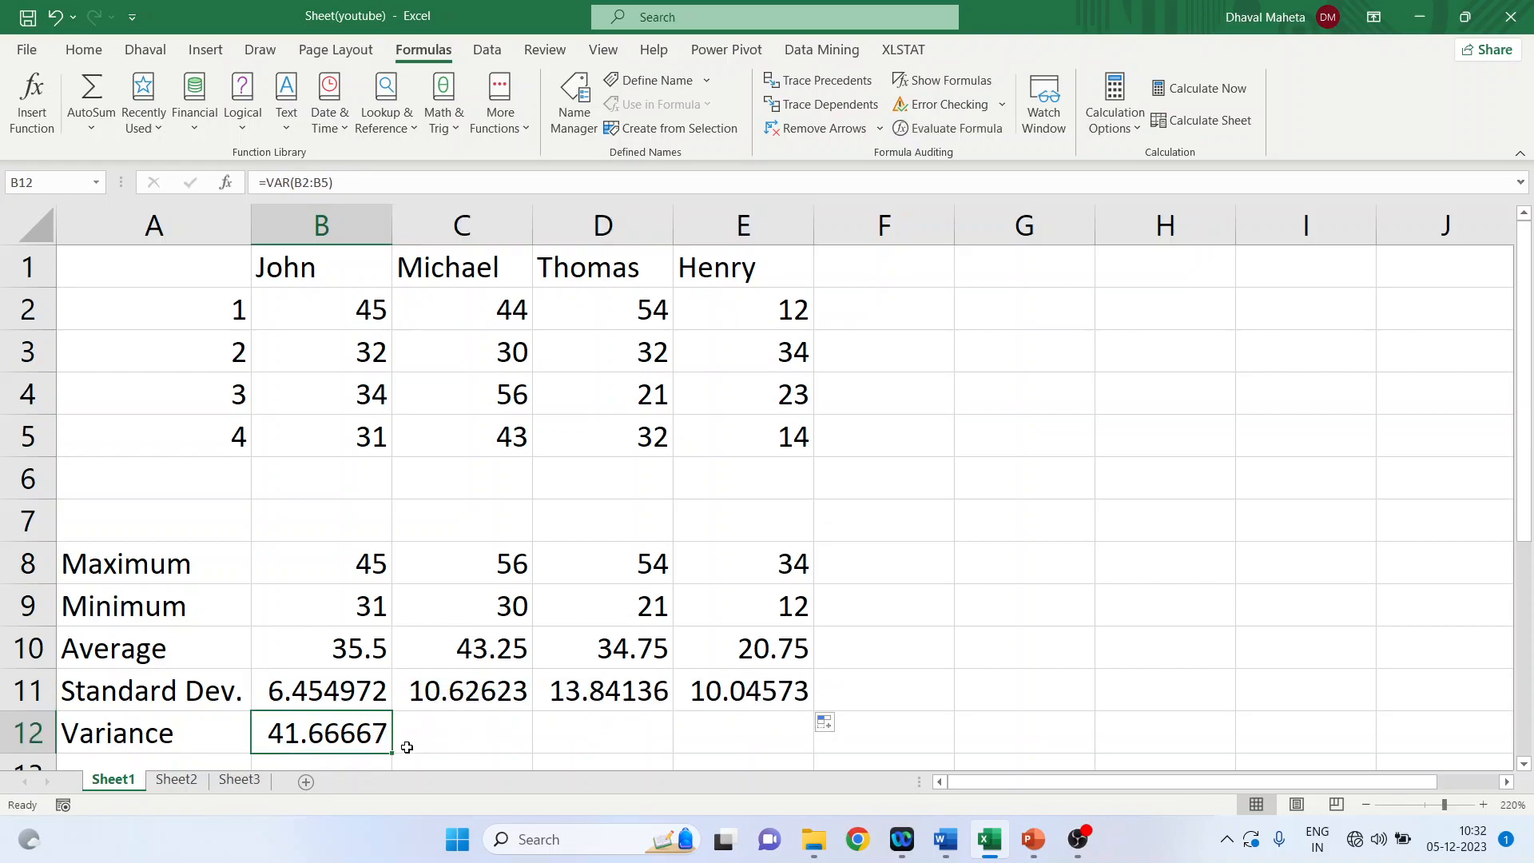
left_click_drag(392, 753, 767, 752)
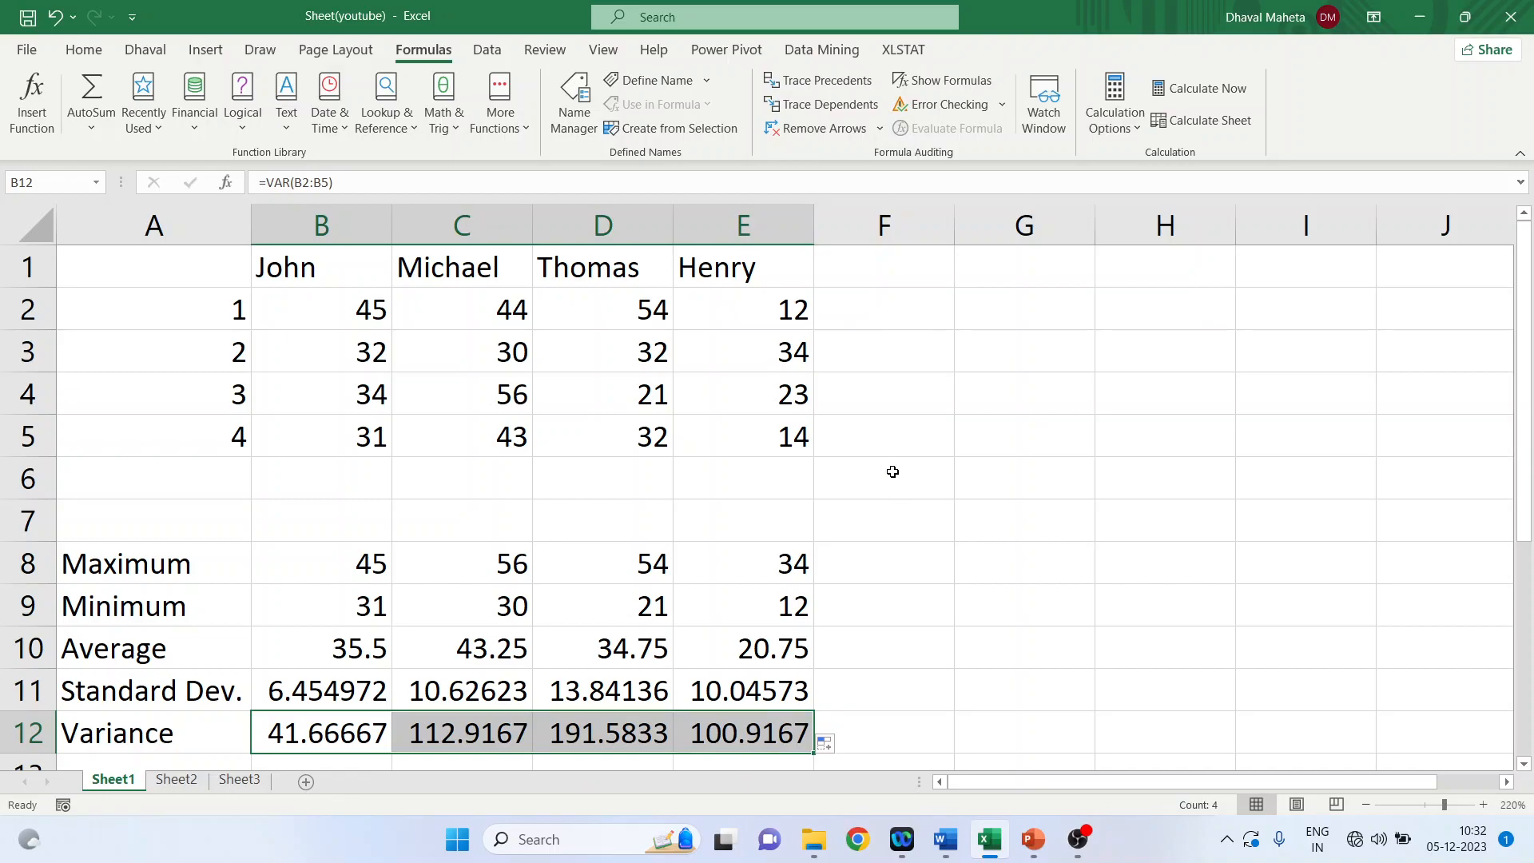
left_click(862, 309)
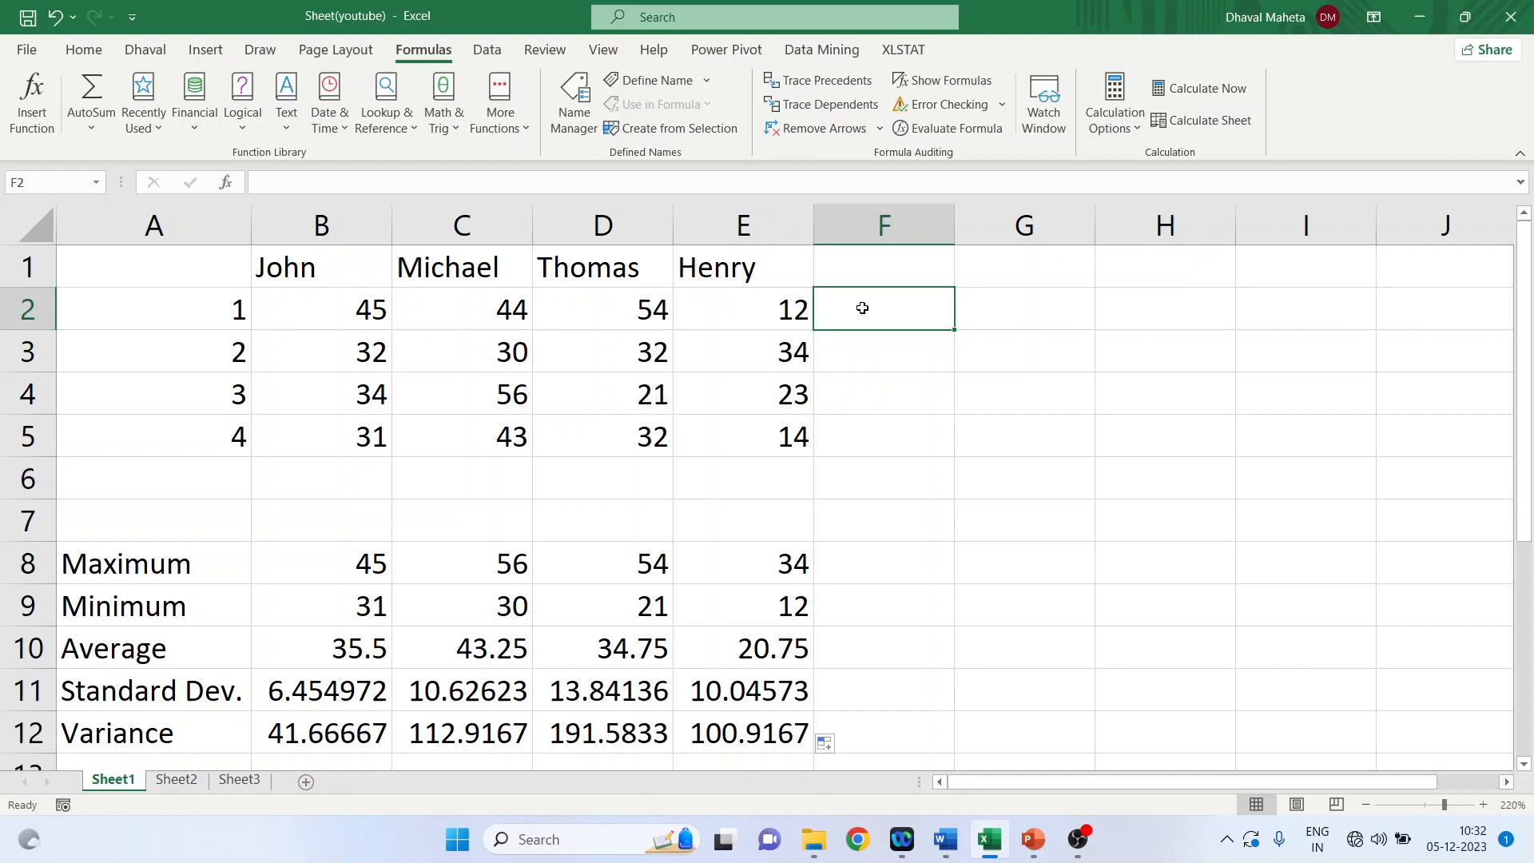
- AutoSum row 2 into F2 and fill the row totals 156, 130, 137, 124 down to F5
key("alt+equal")
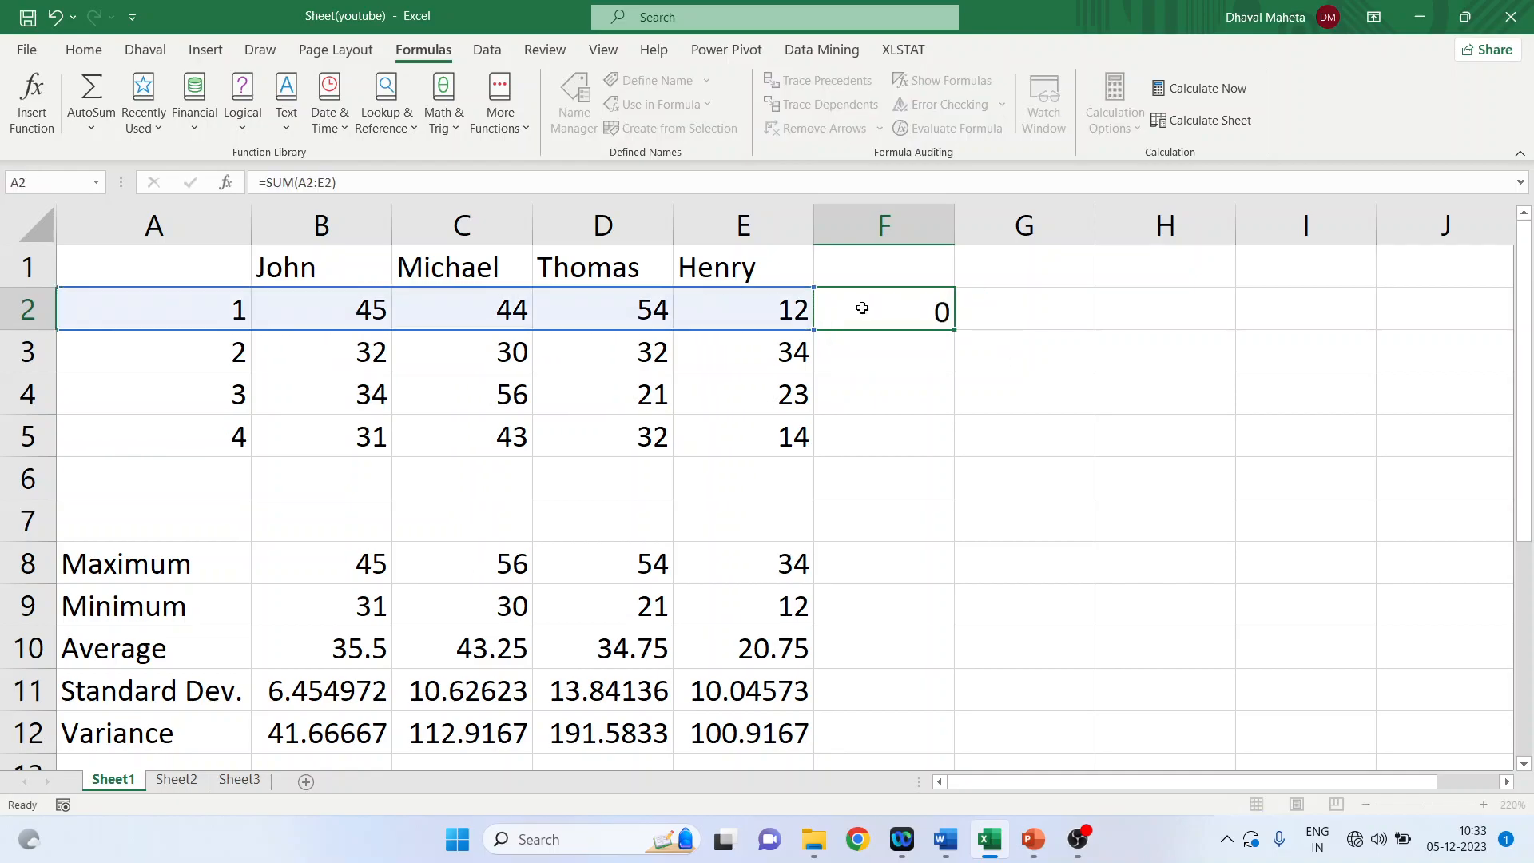
key("Return")
left_click(862, 308)
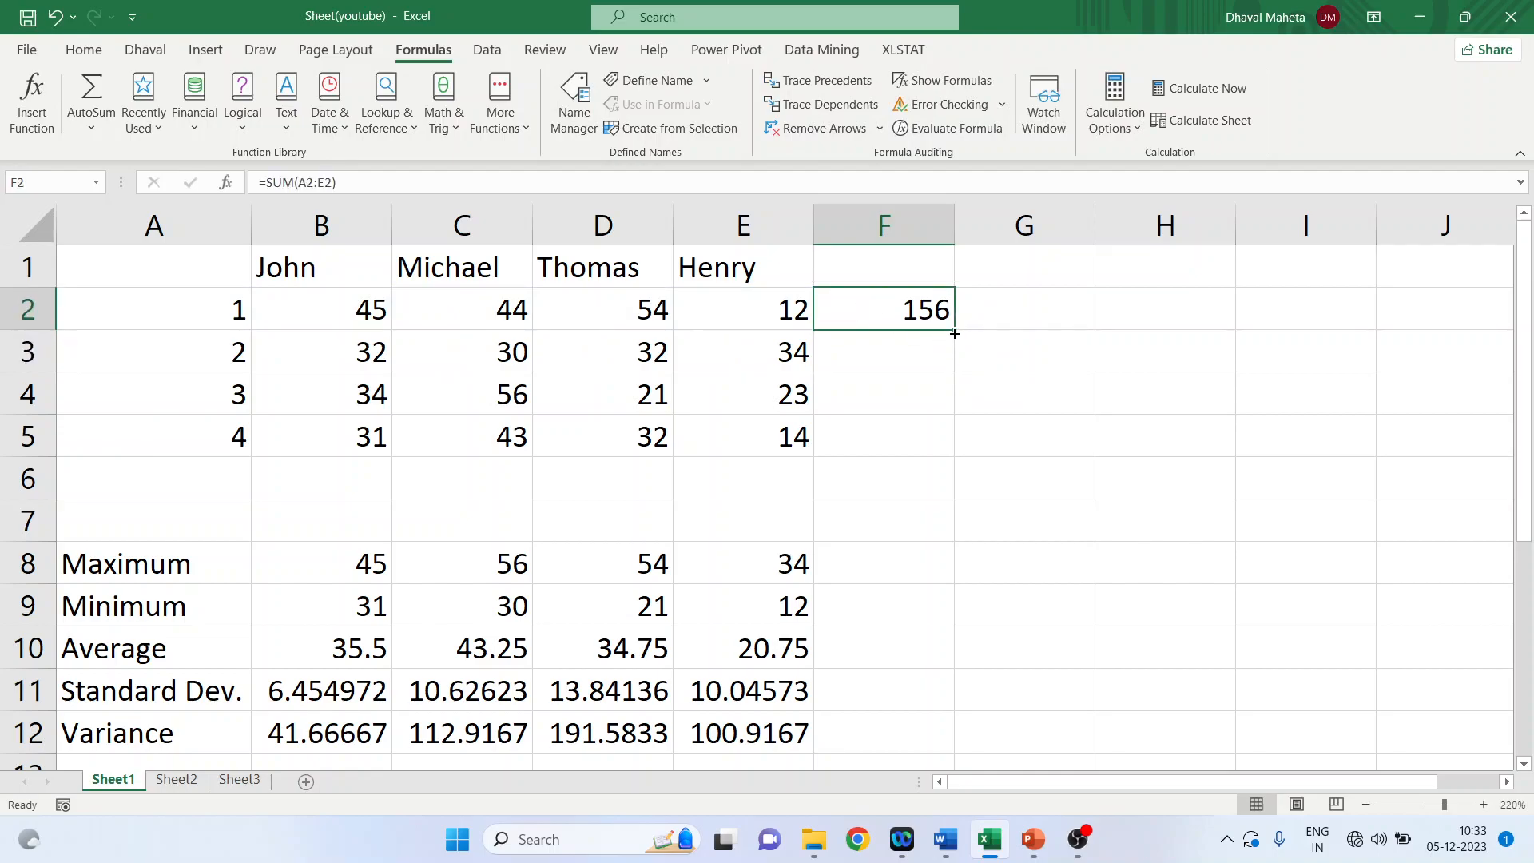
double_click(955, 335)
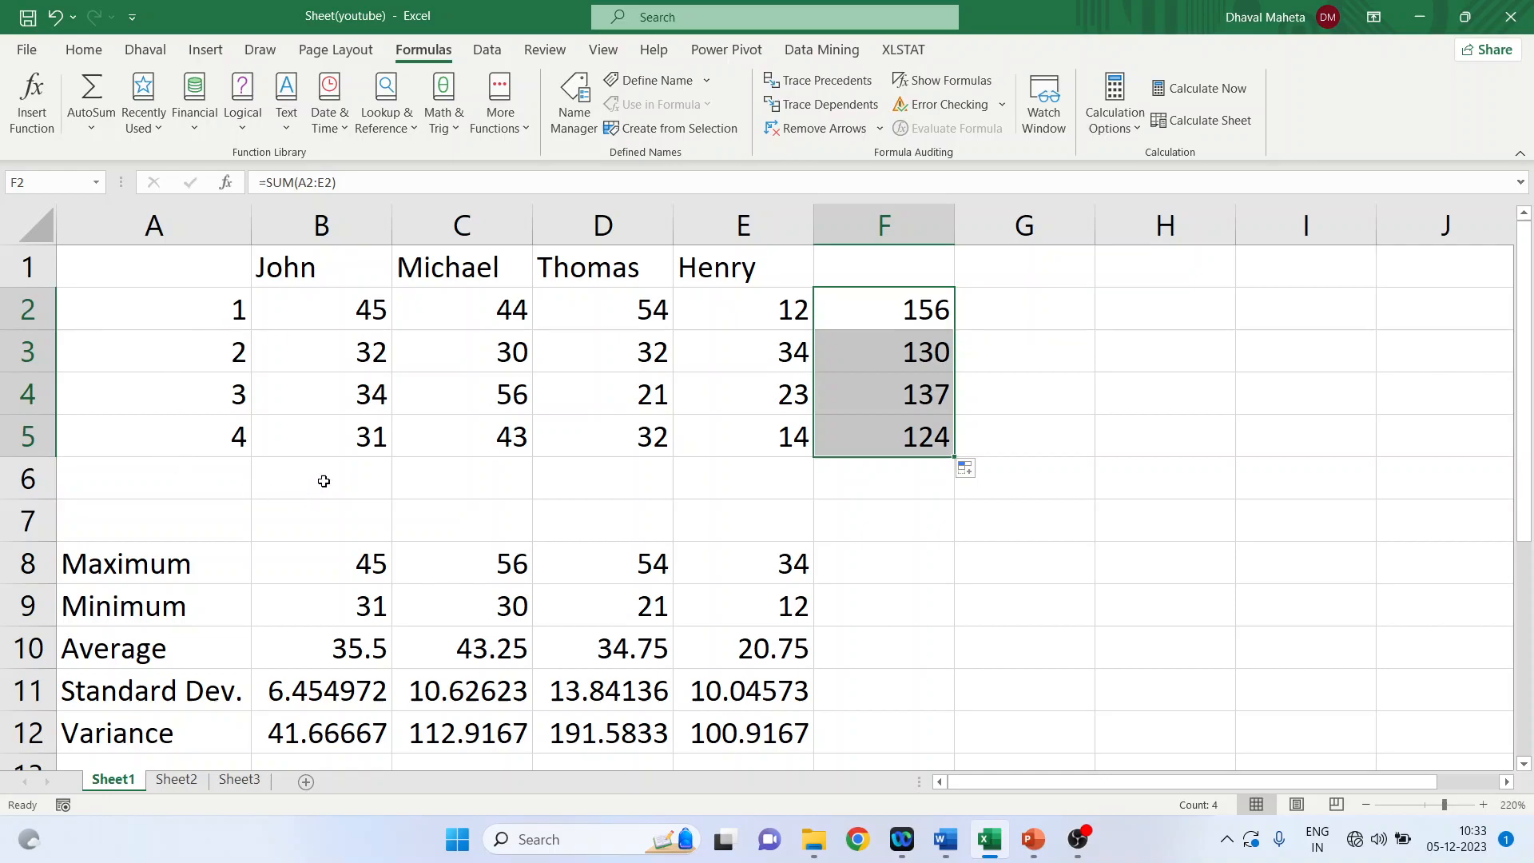
- AutoSum John's column into B6 and fill the column totals 142, 173, 139, 83, 547 across to F6
left_click(324, 477)
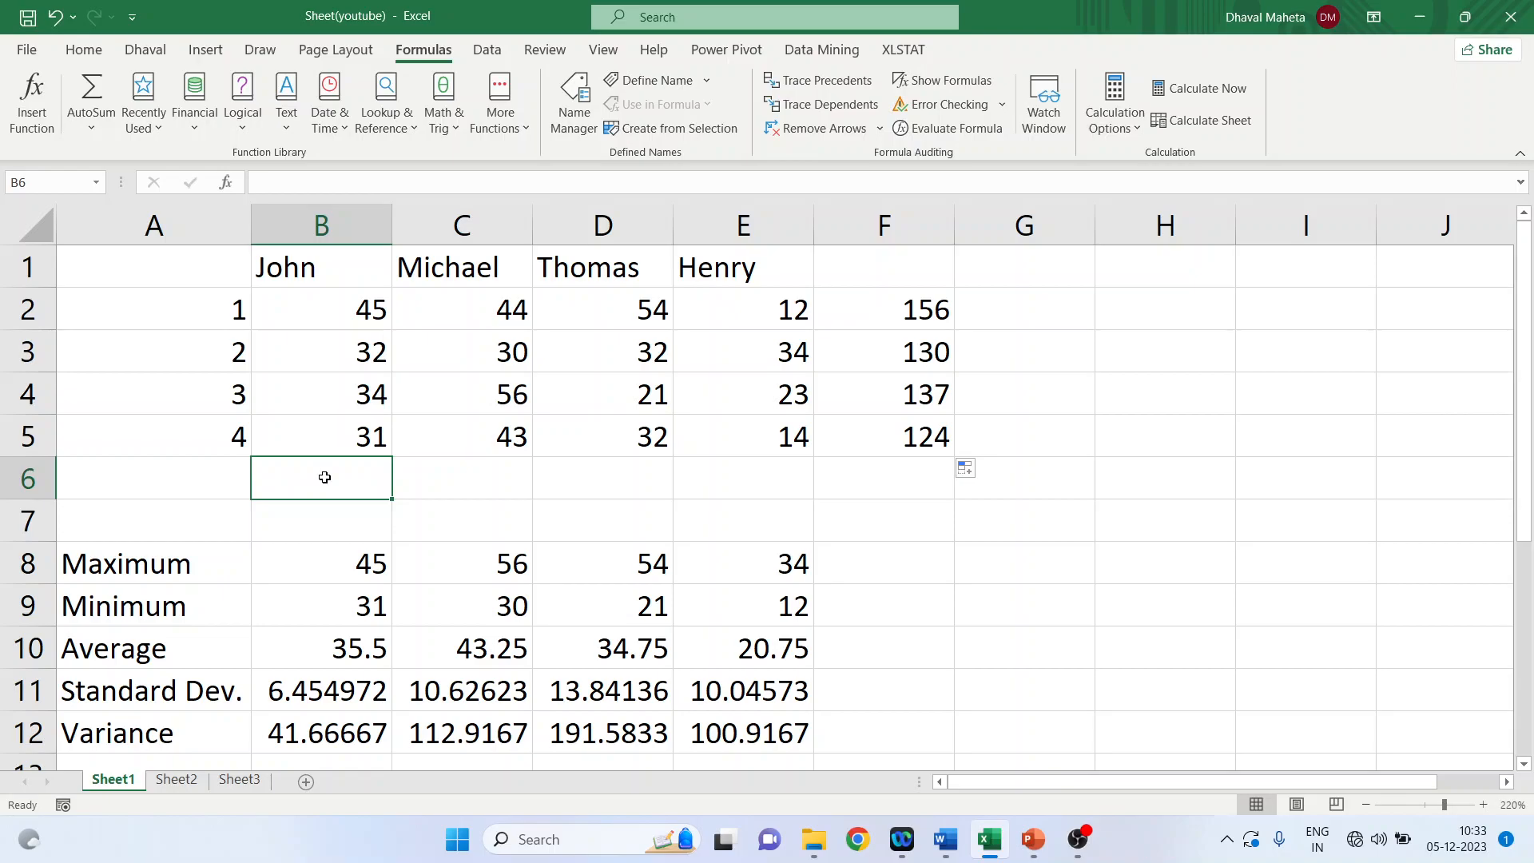
key("alt+equal")
key("Return")
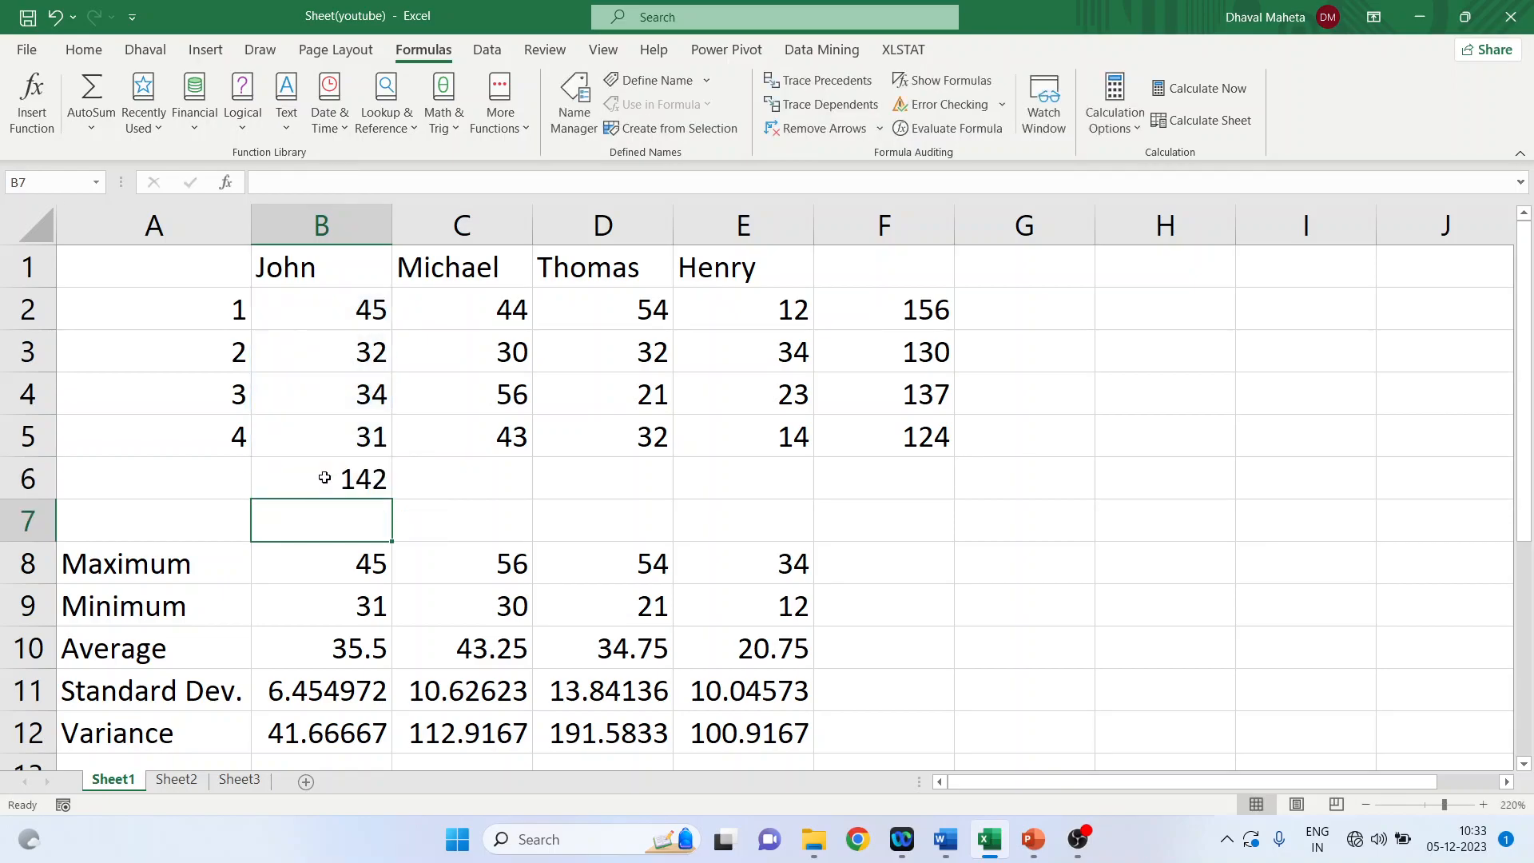
left_click(324, 478)
left_click_drag(392, 498, 959, 505)
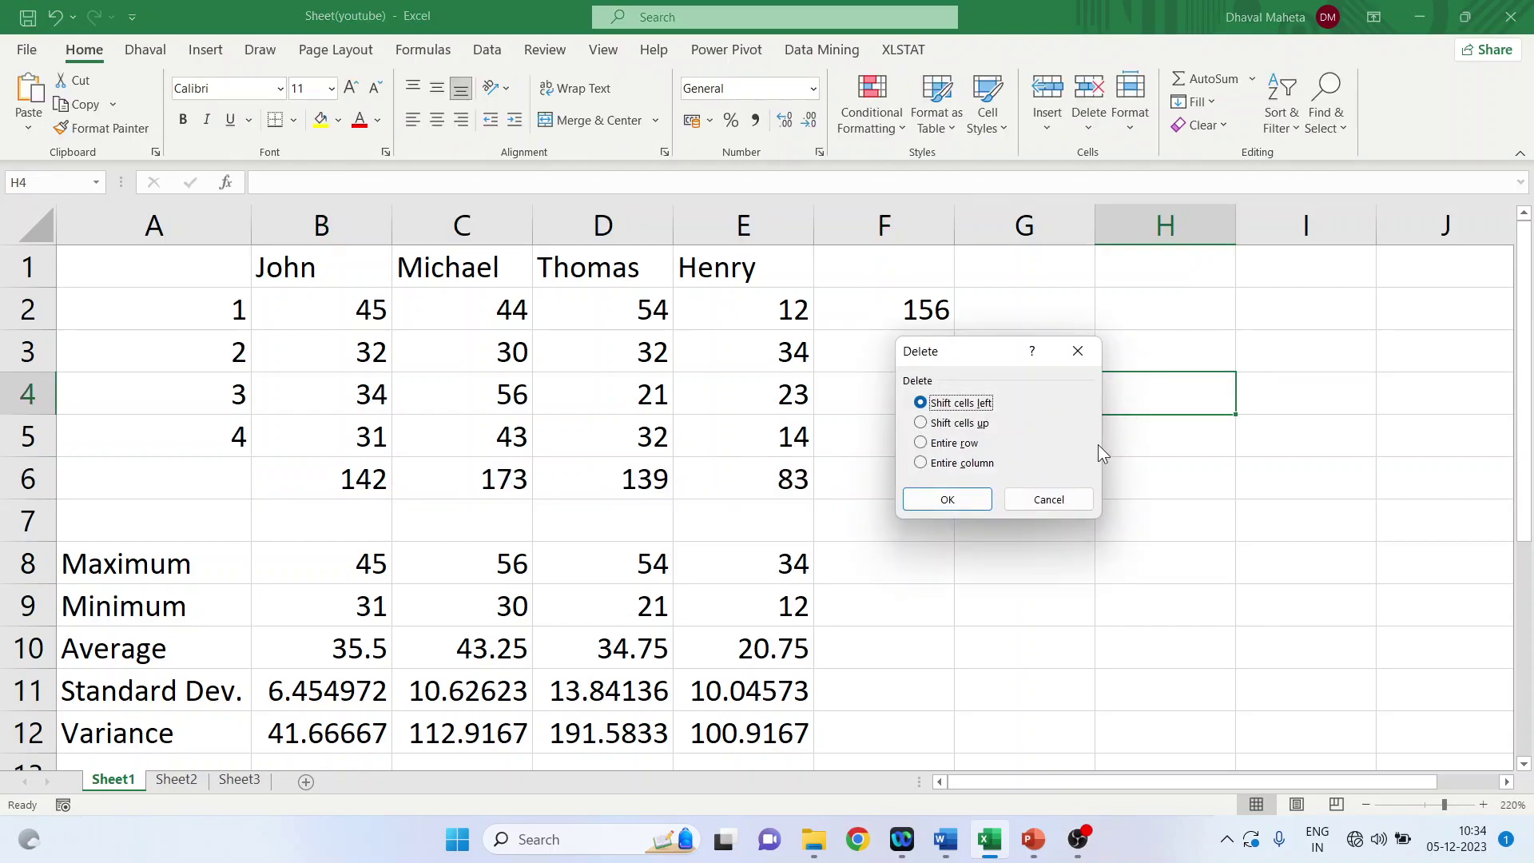
left_click(1059, 501)
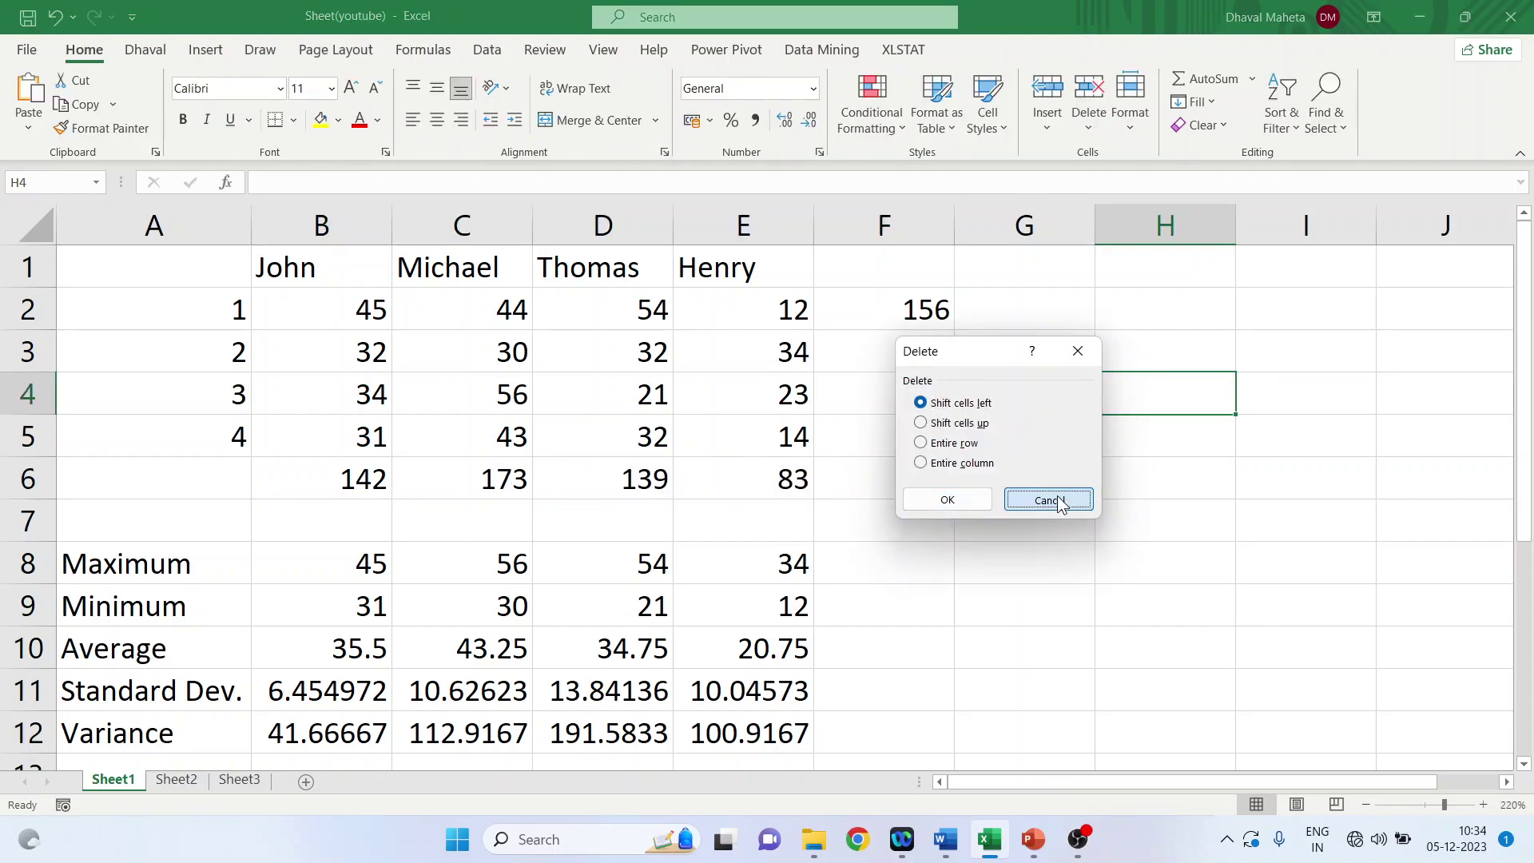
- Check the empty Sheet2, return to Sheet1 and select the marks block B2:E5
left_click(186, 786)
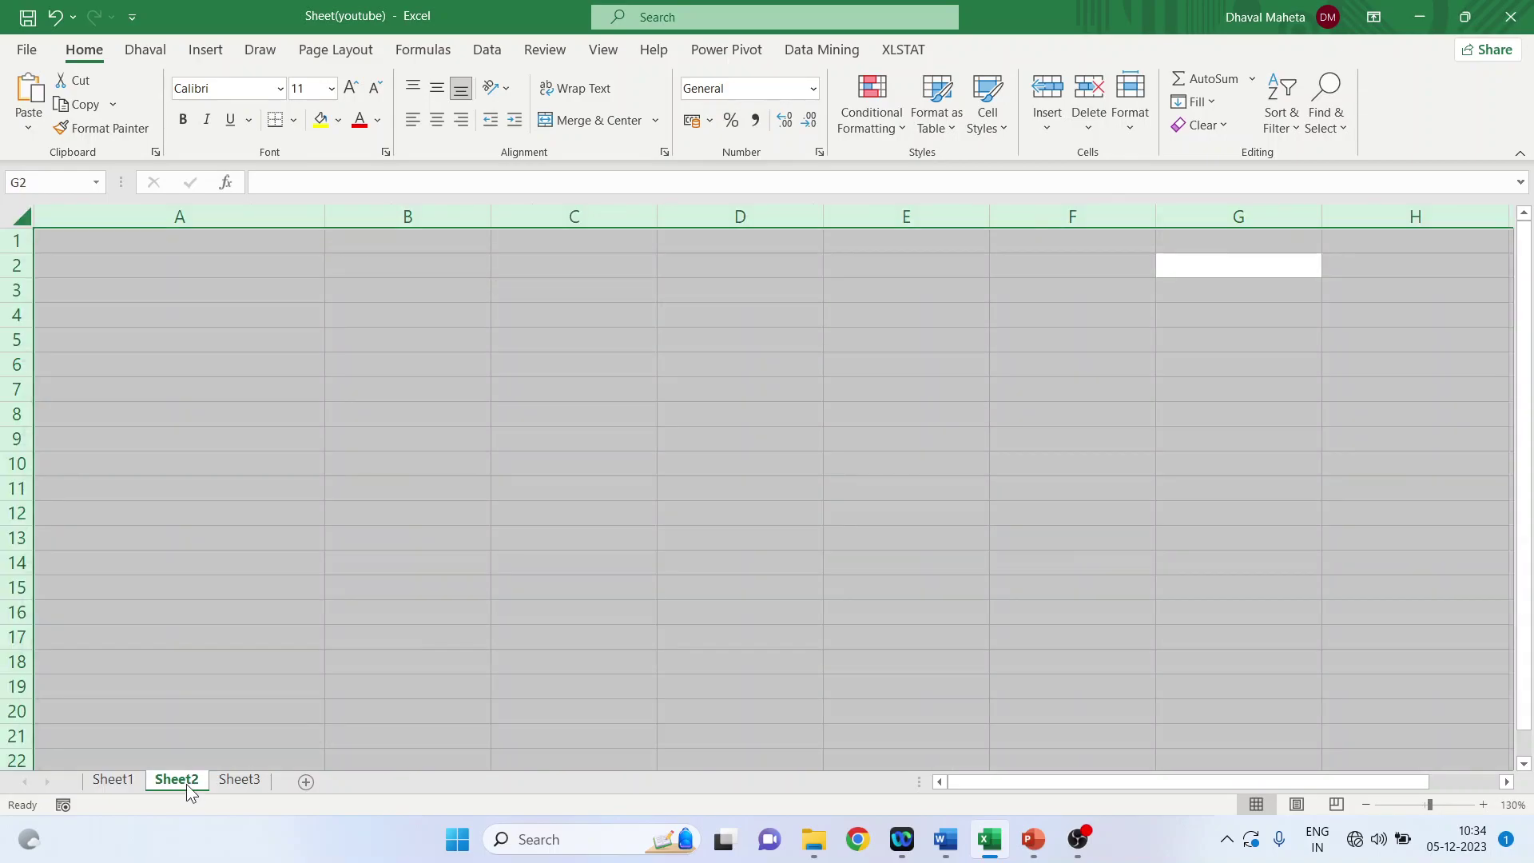
left_click(123, 779)
mouse_move(355, 310)
left_mouse_down()
mouse_move(658, 314)
mouse_move(763, 436)
left_mouse_up()
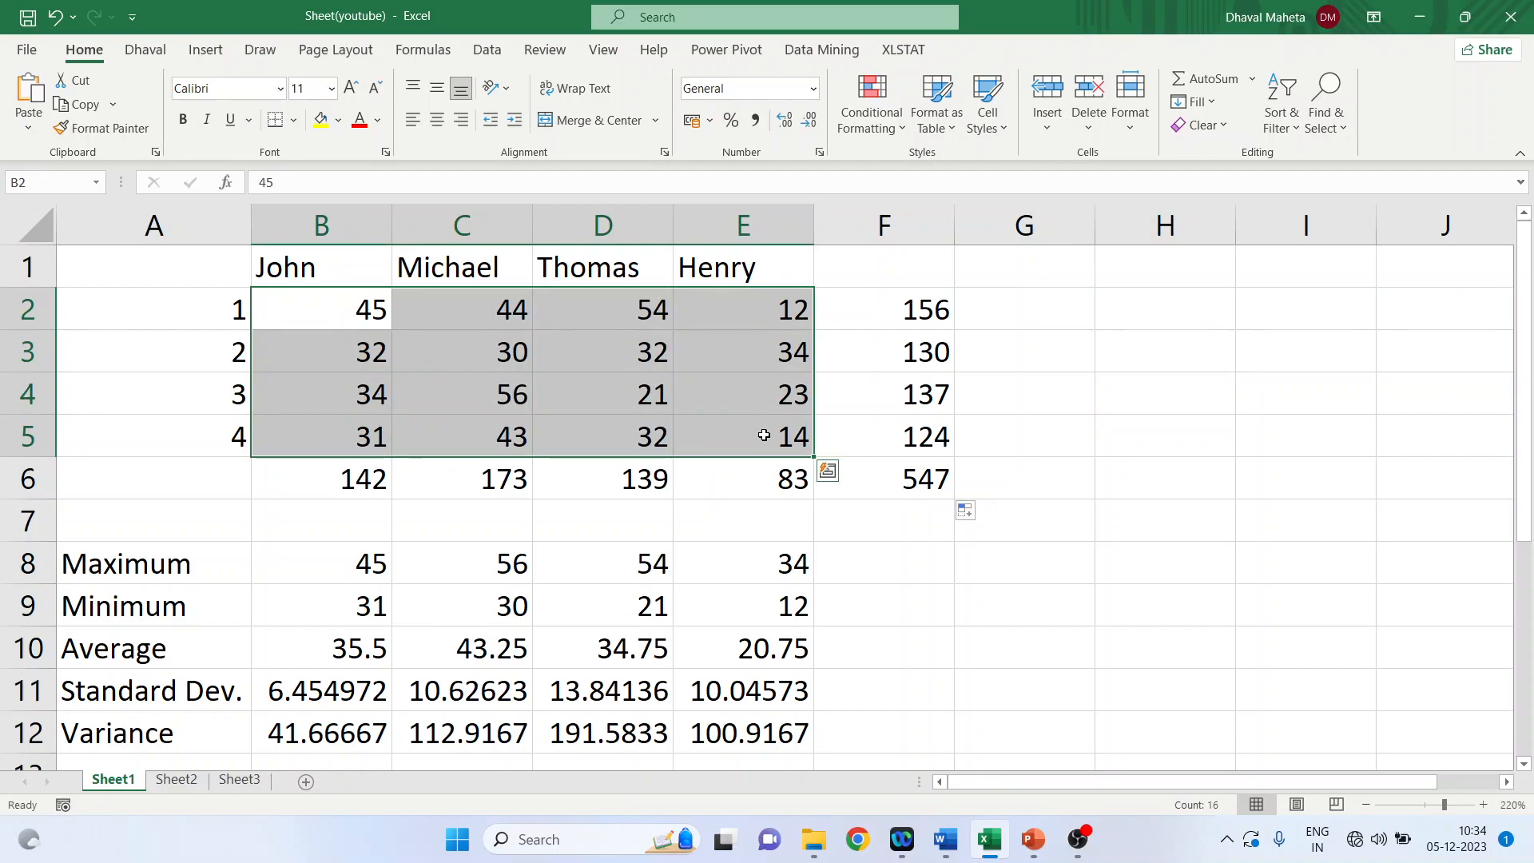
- Copy the 16 marks, clear earlier clipboard items, and copy them again as the only item
key("ctrl+c")
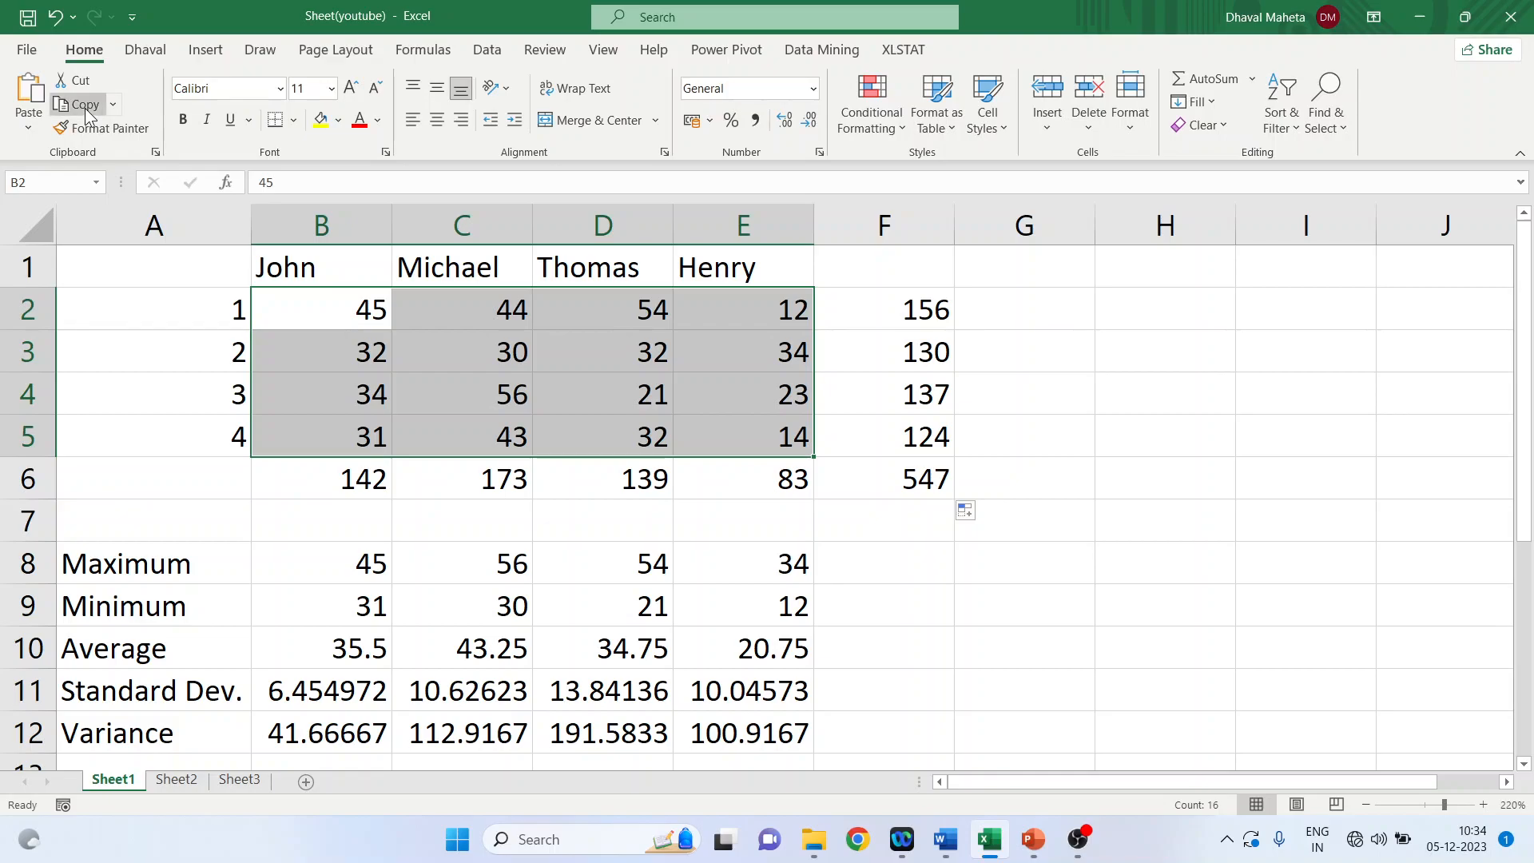
left_click(85, 106)
left_click(154, 153)
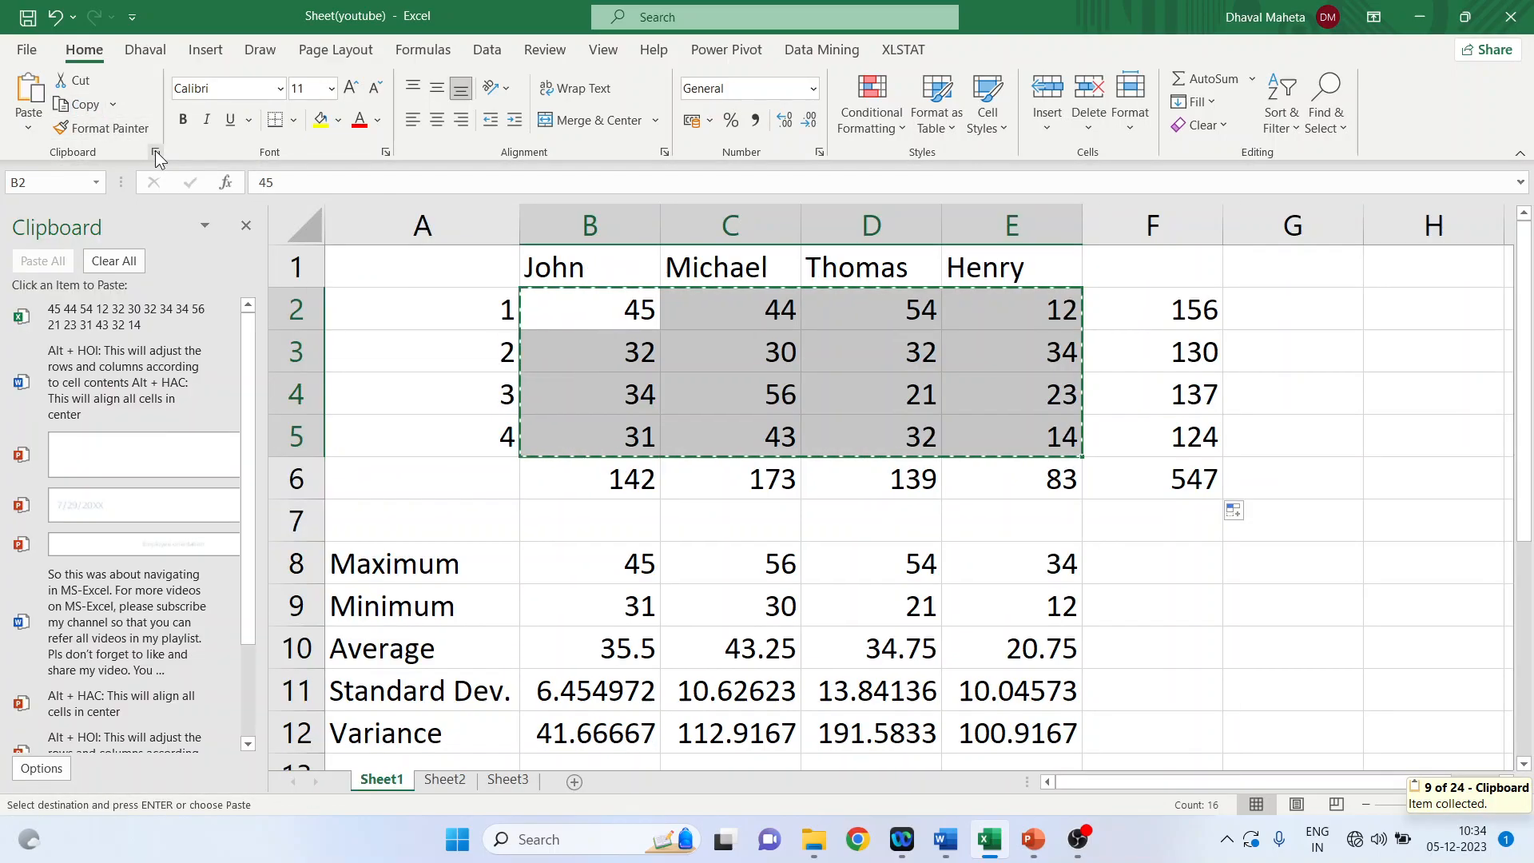
left_click(120, 261)
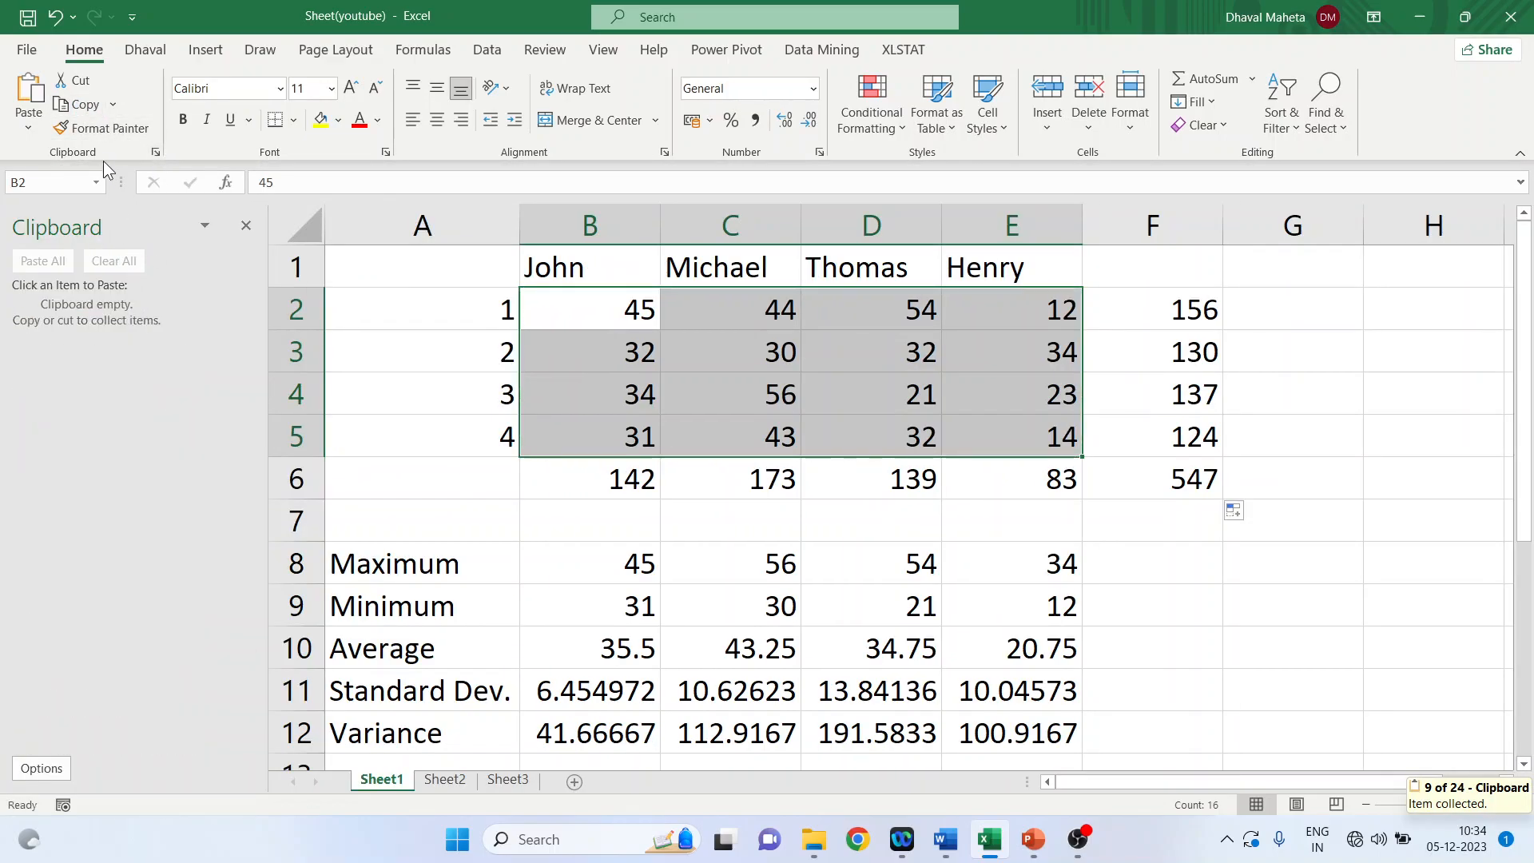
left_click(84, 106)
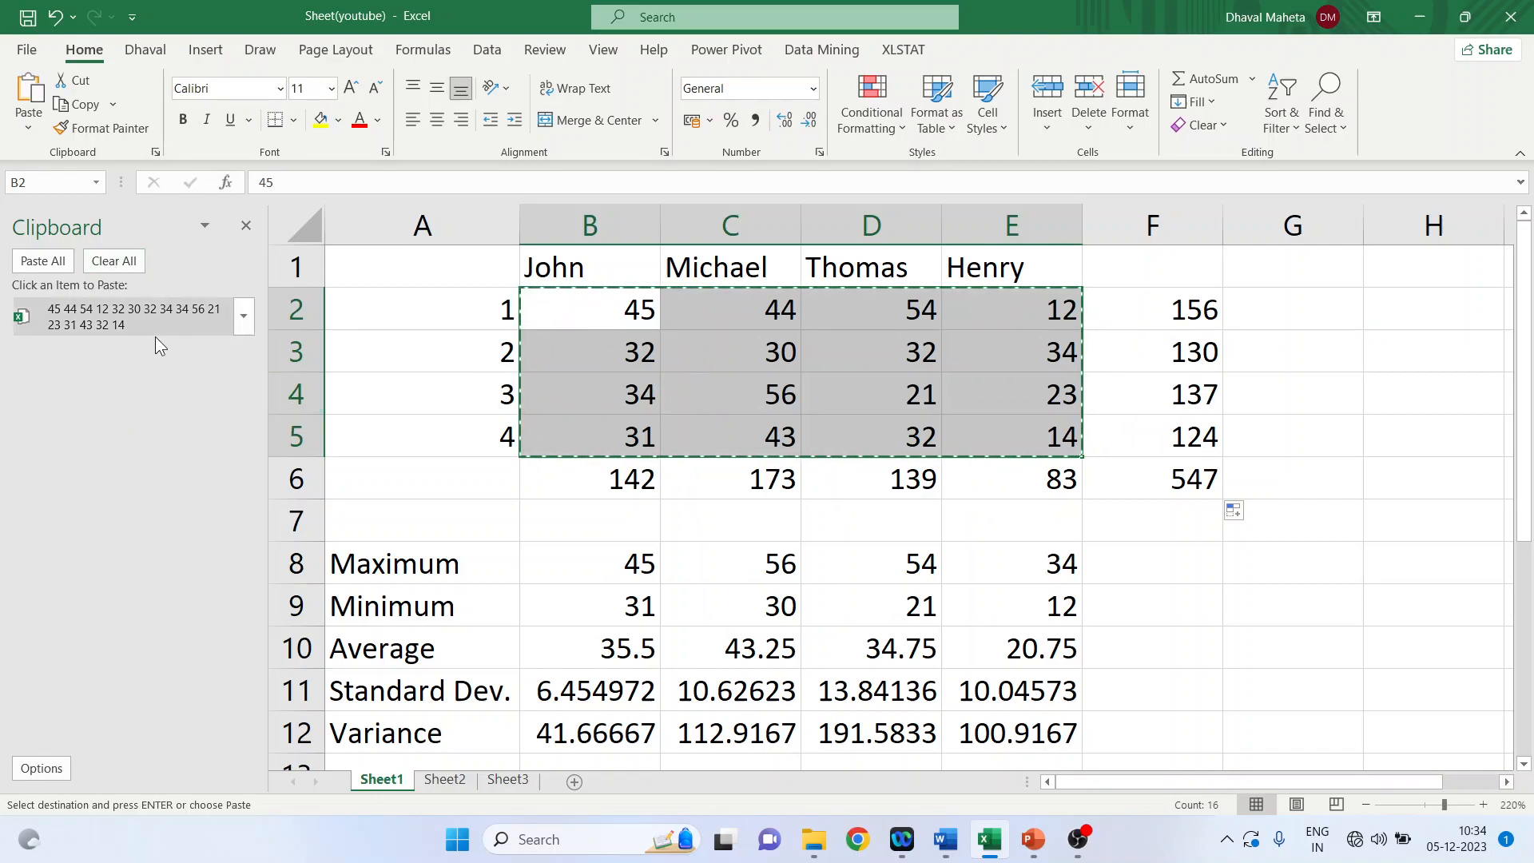
- Paste the marks from the Clipboard pane into Sheet2 A1:D4, close the pane and return to Sheet1
left_click(451, 779)
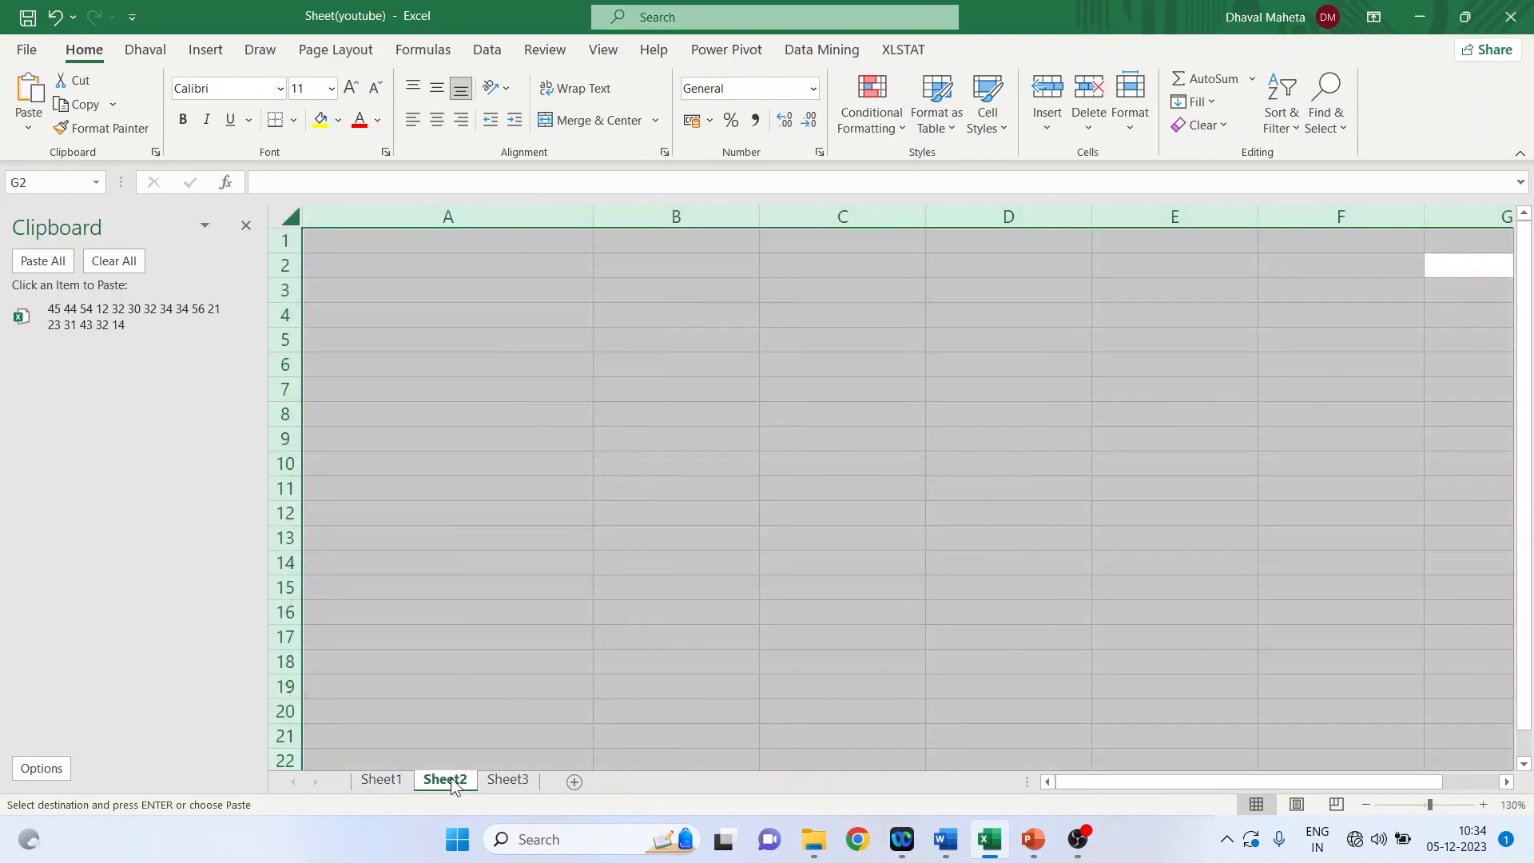
left_click(45, 262)
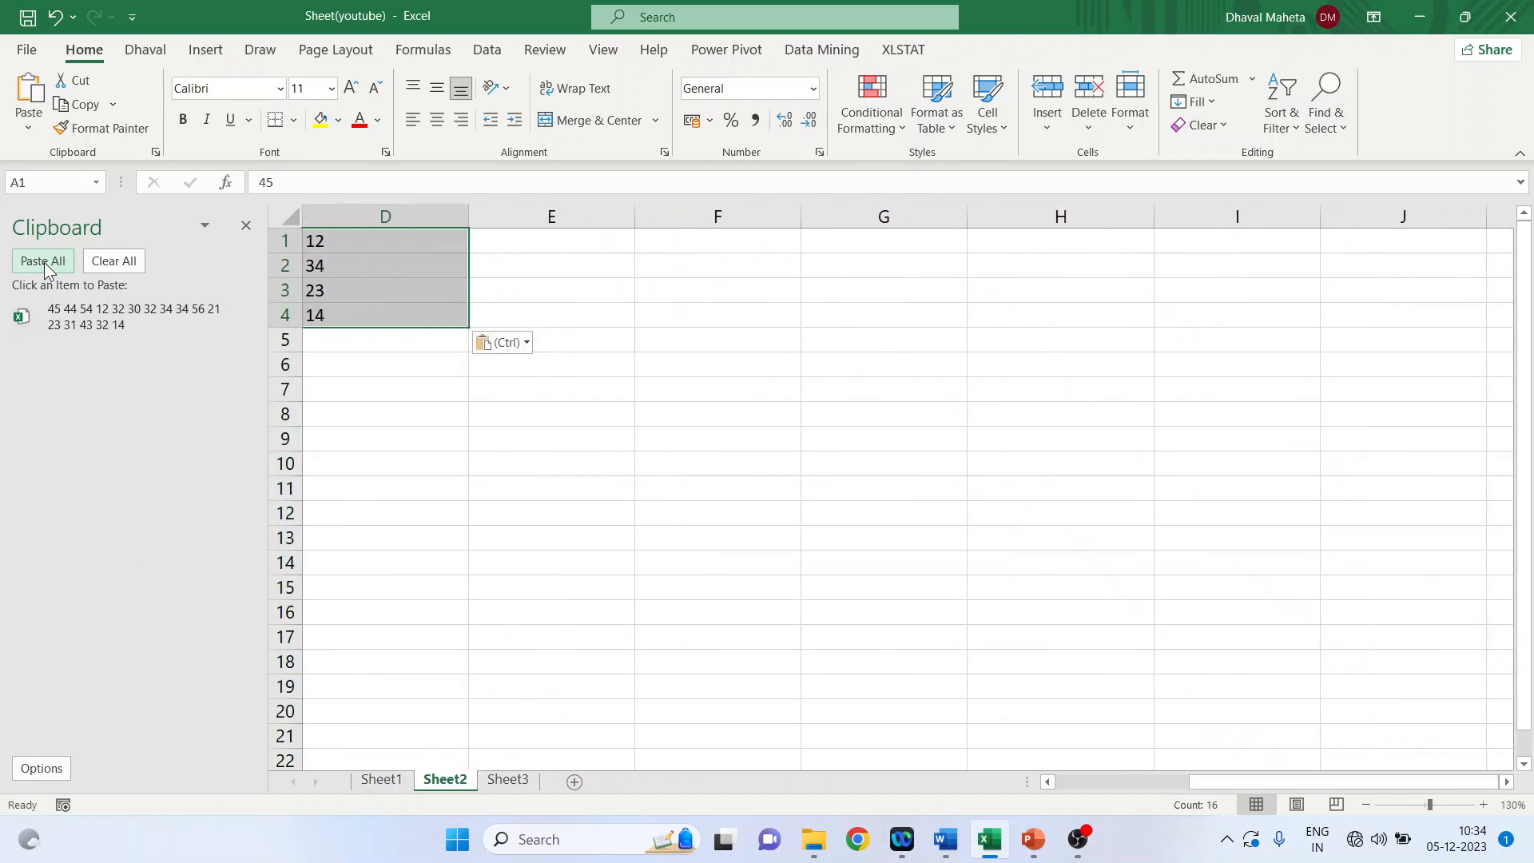
left_click(1080, 782)
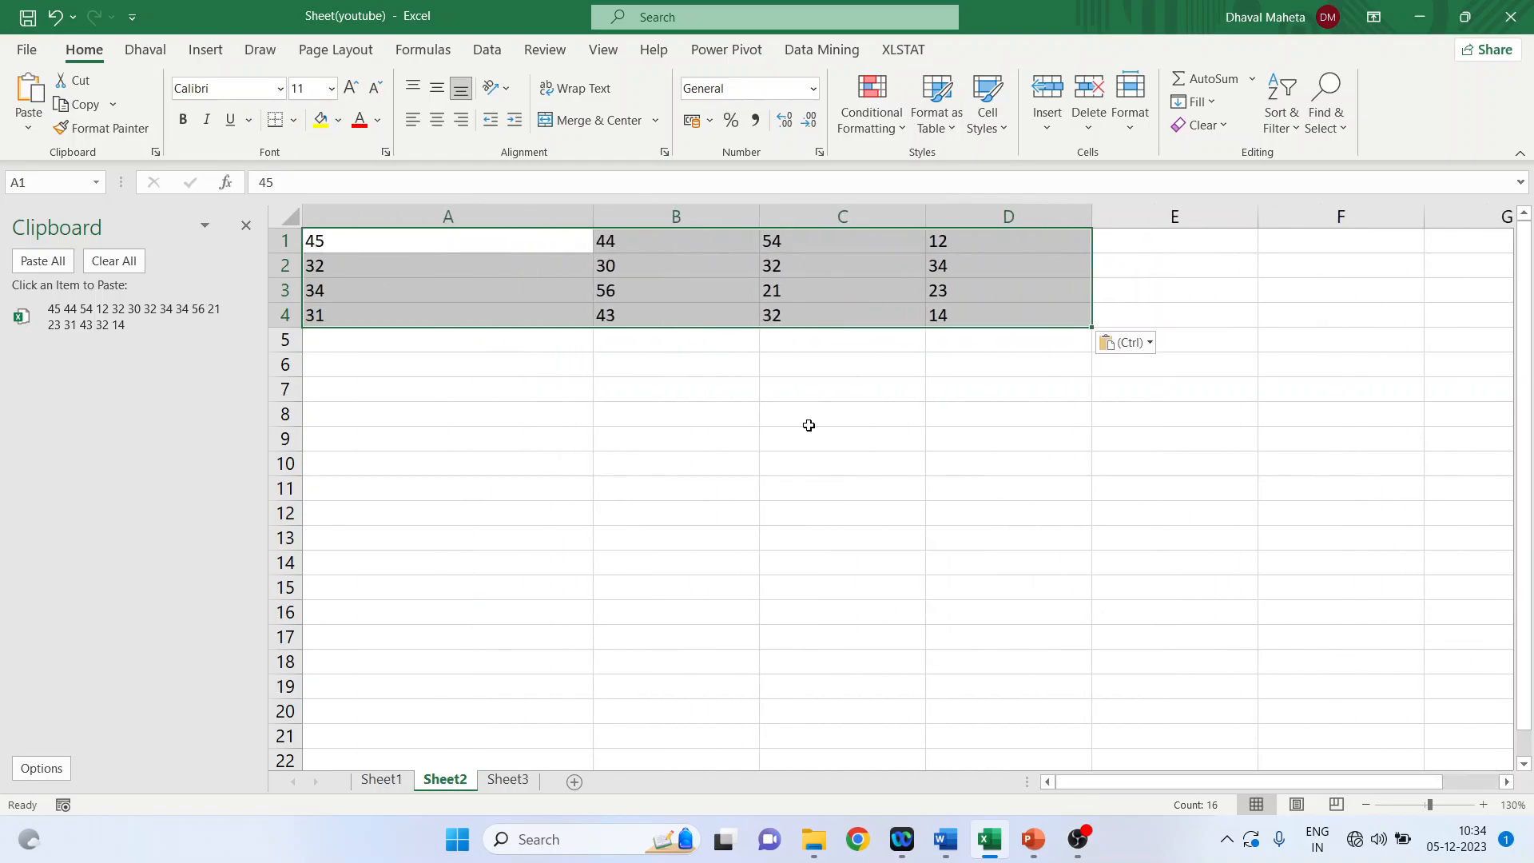
left_click(246, 226)
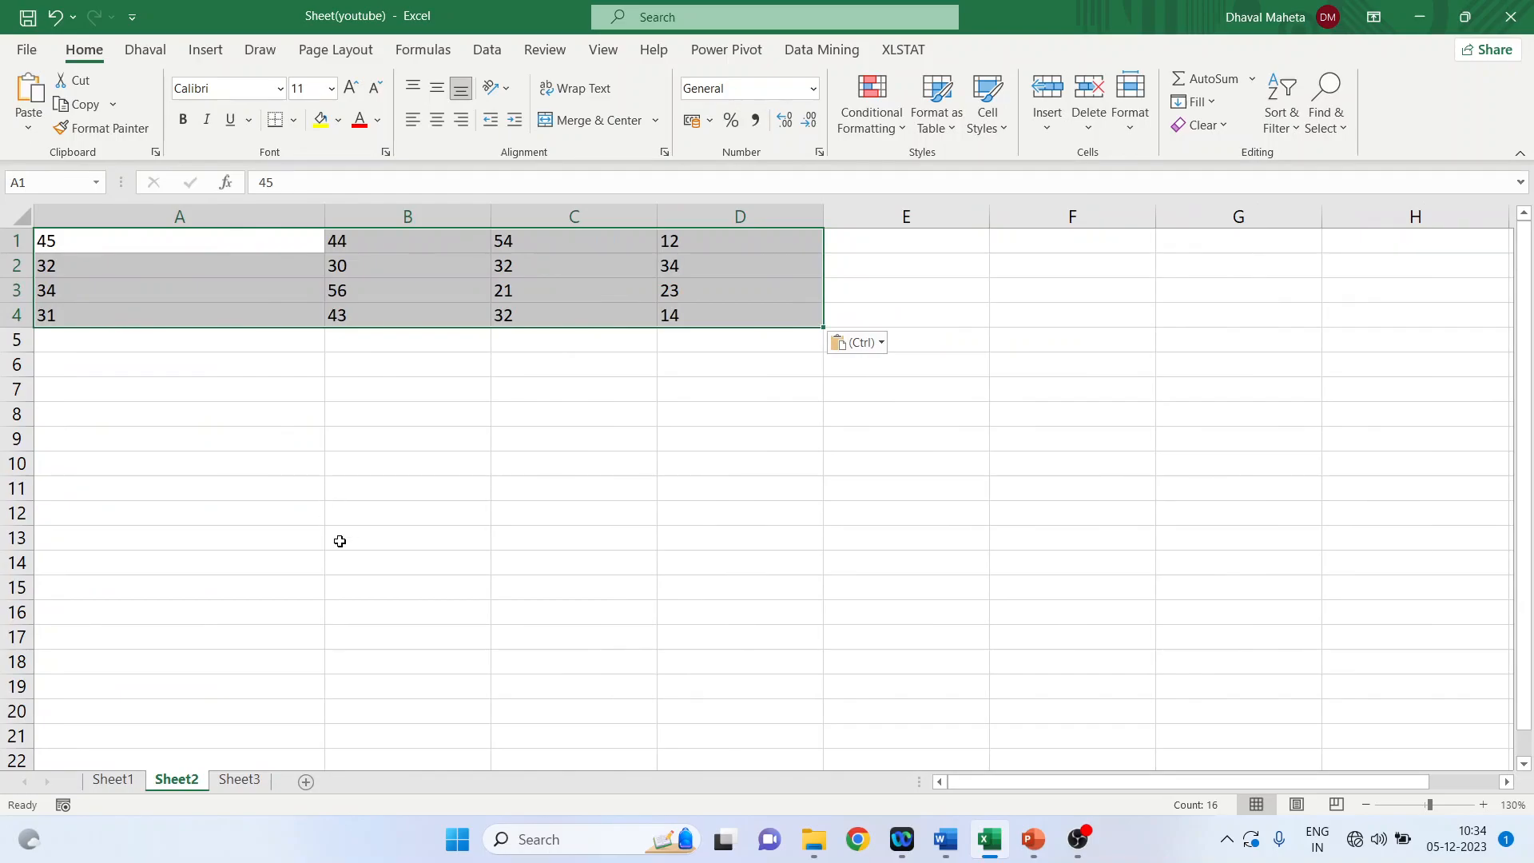
left_click(113, 781)
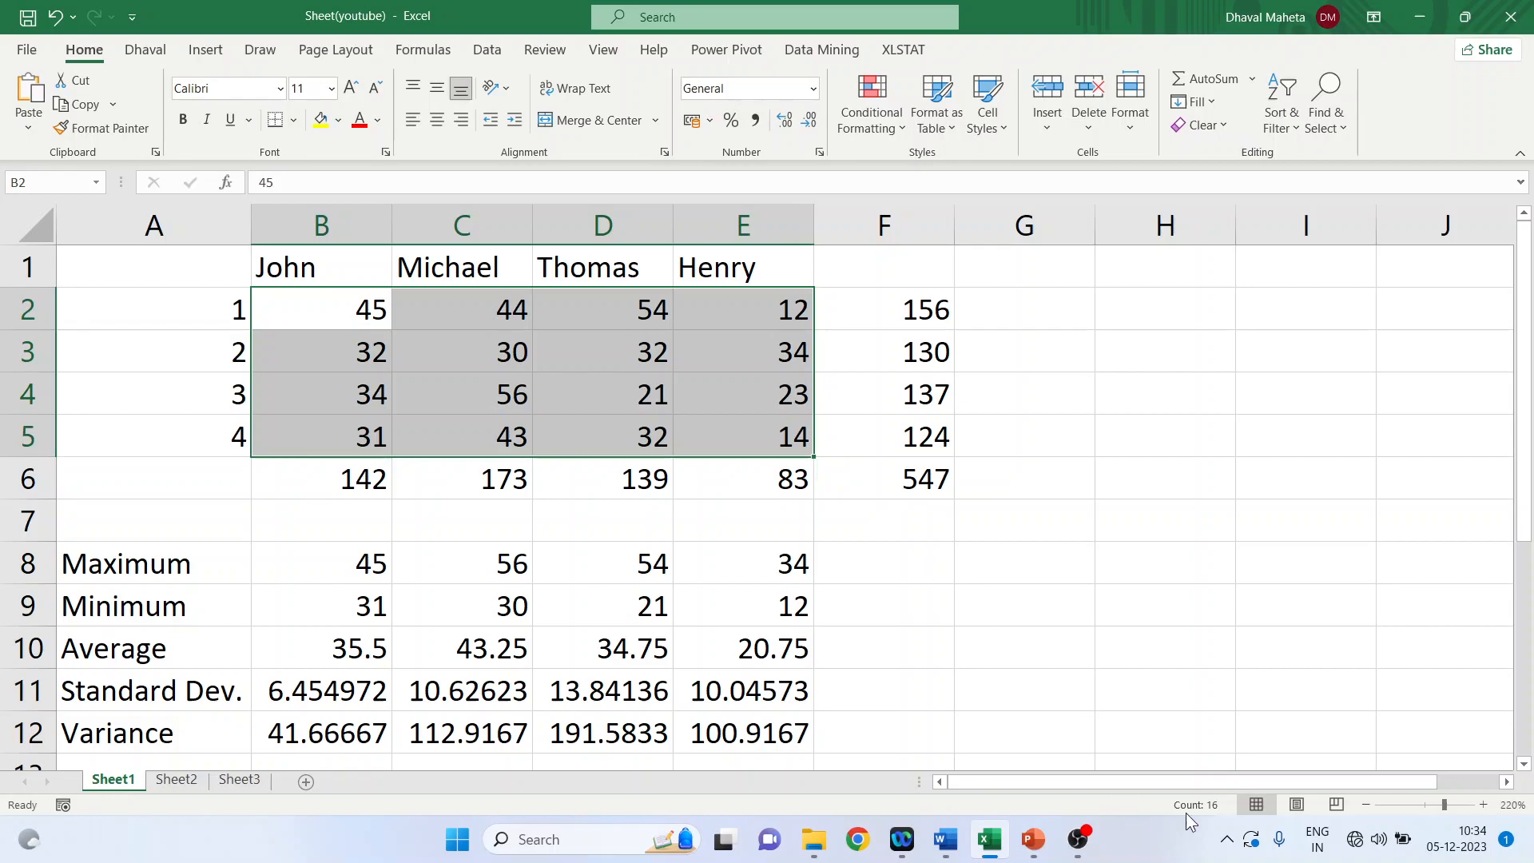
- Select marks B2:B5 and show Average, Minimum and Maximum on the status bar
left_click(1126, 581)
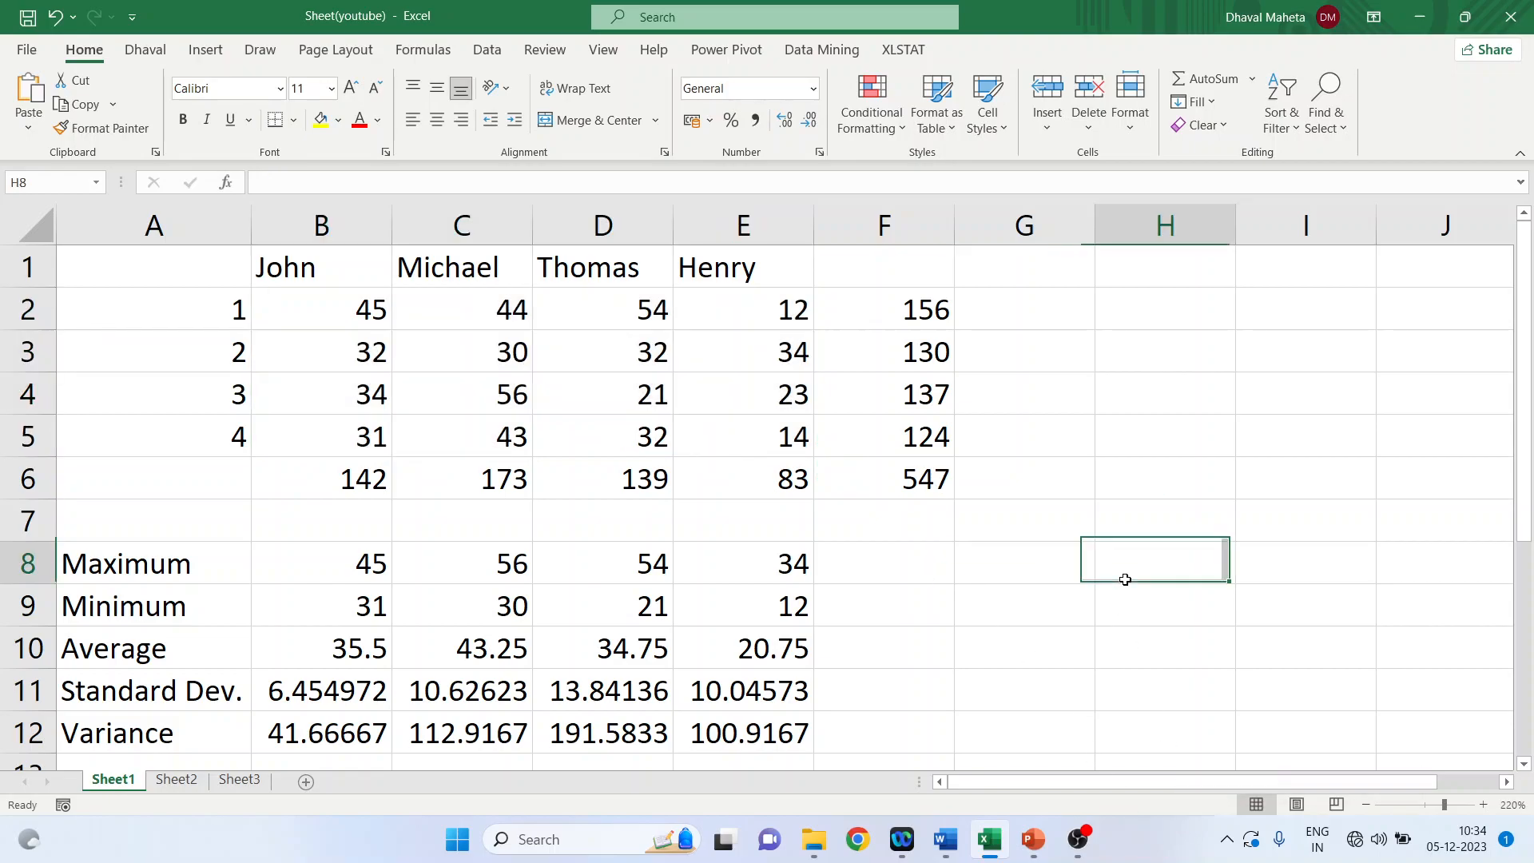
left_click_drag(354, 309, 353, 433)
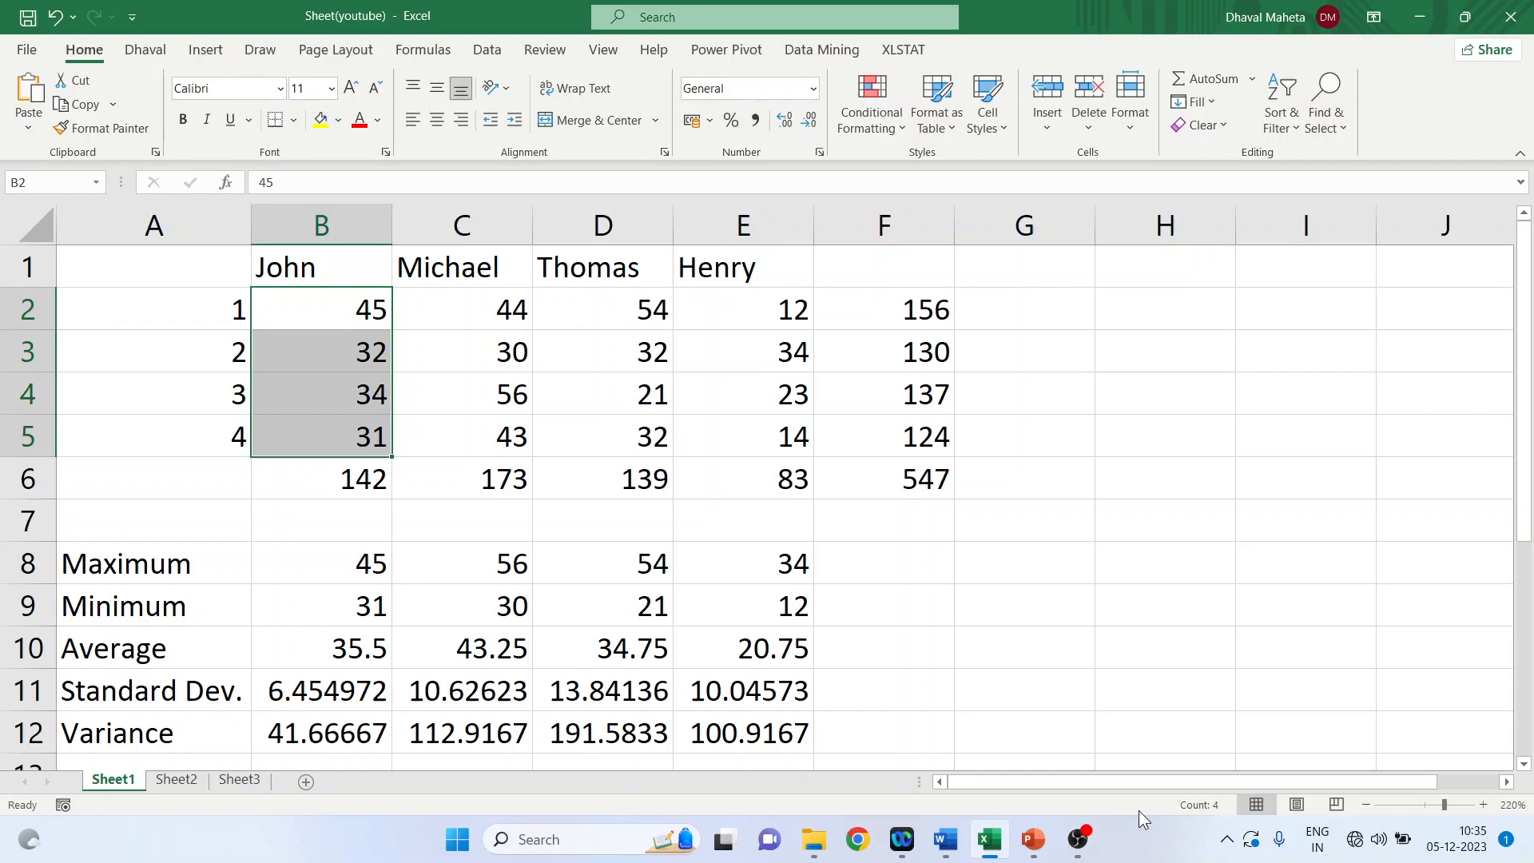
right_click(1135, 804)
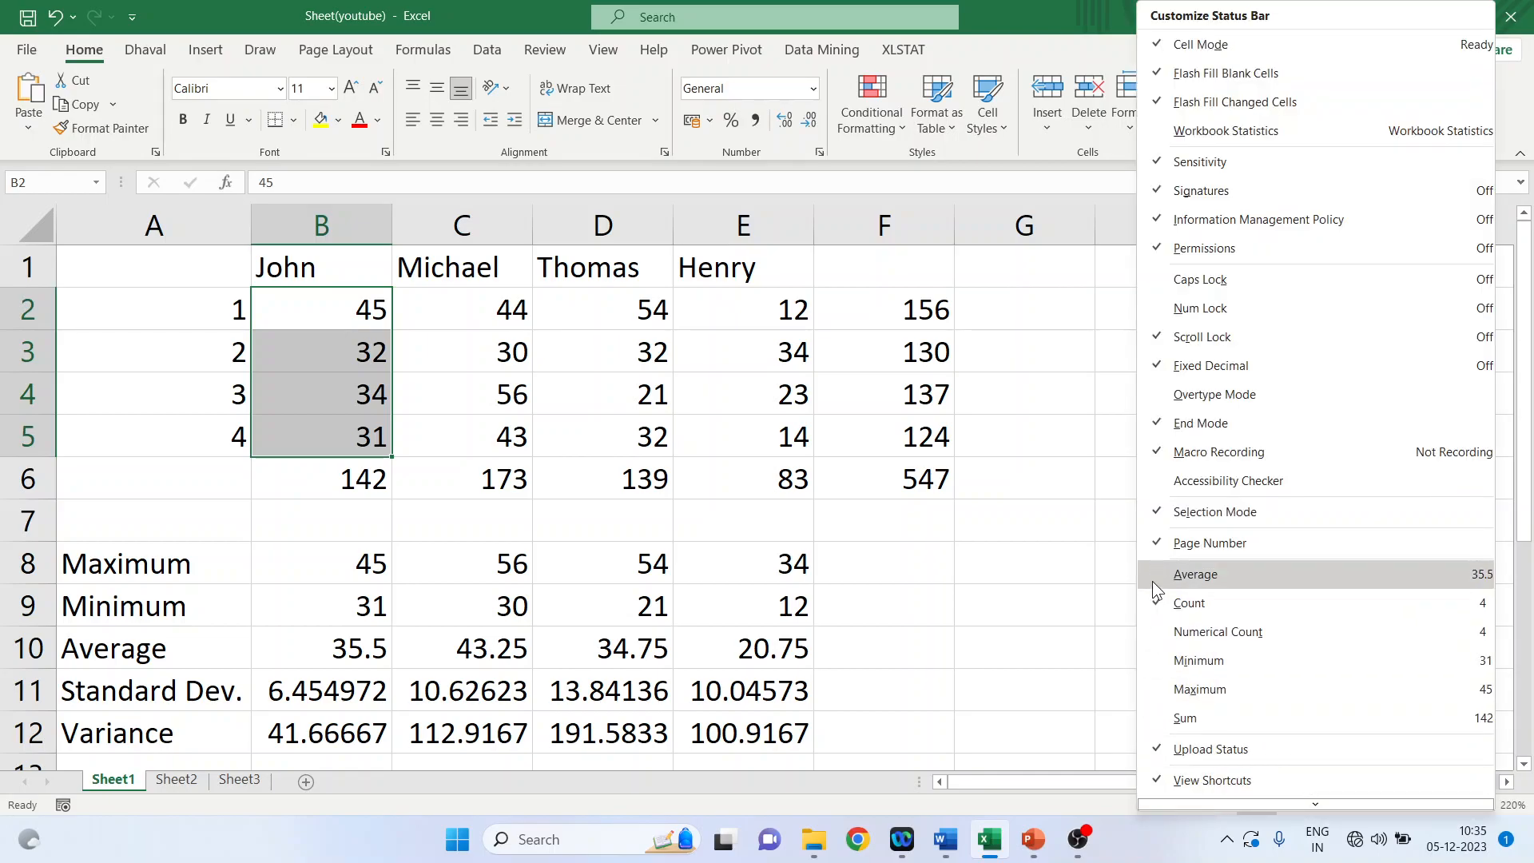
left_click(1151, 582)
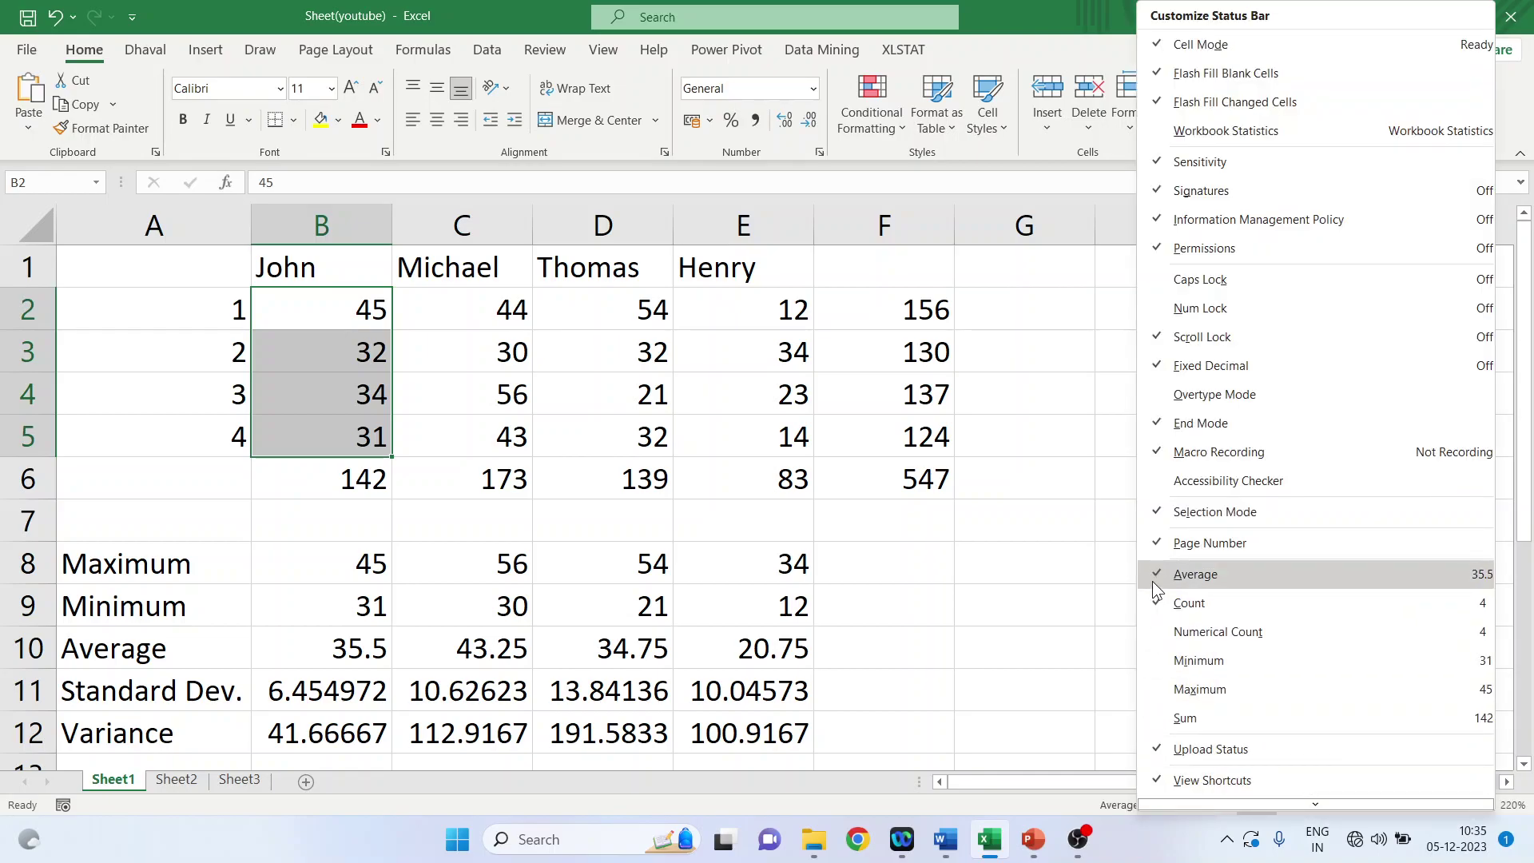
left_click(1168, 661)
left_click(1166, 690)
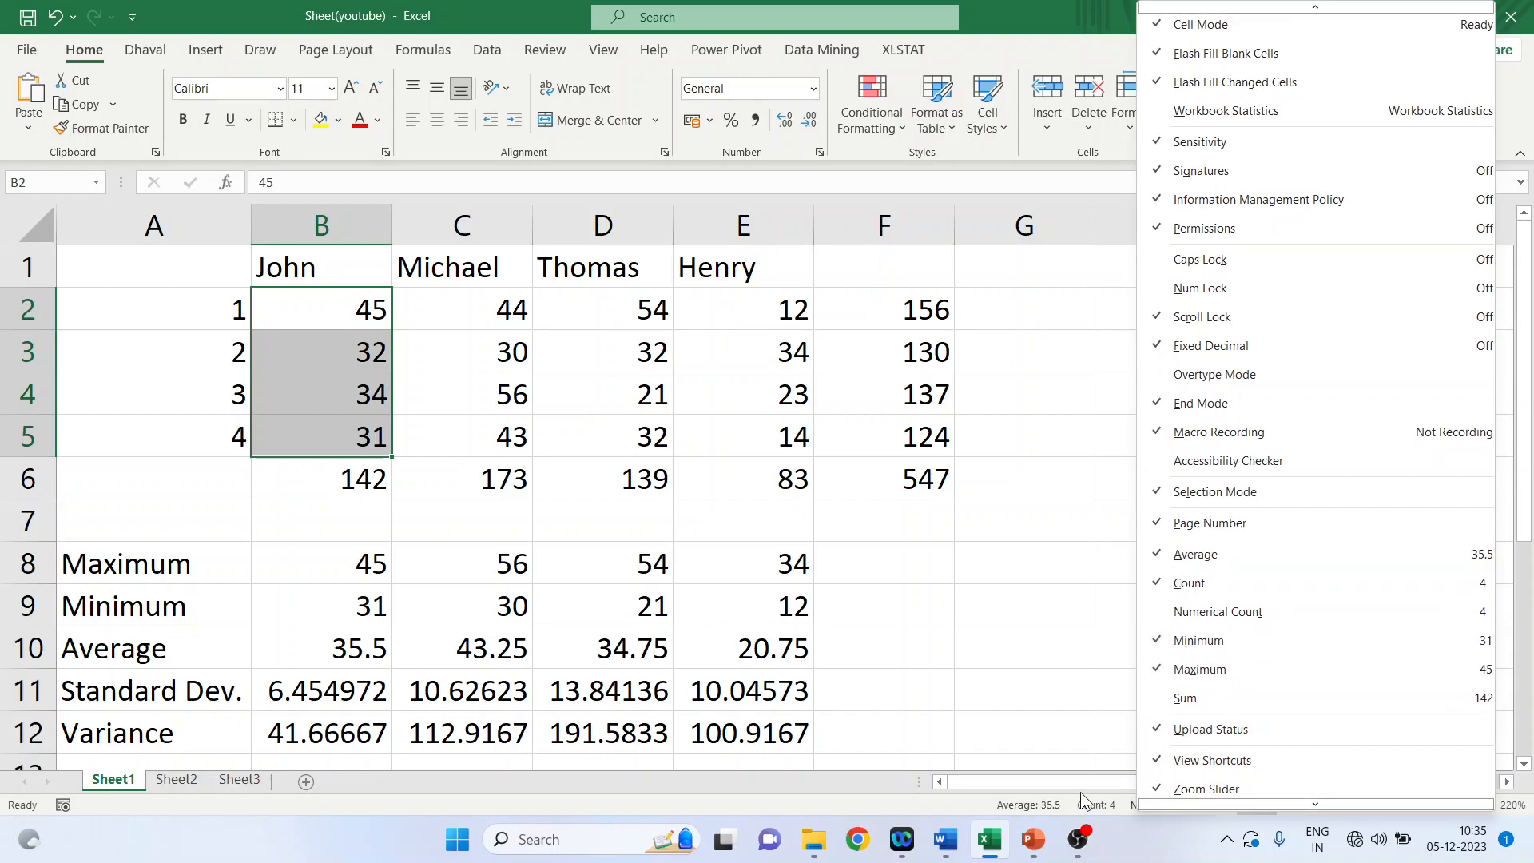
left_click(1093, 817)
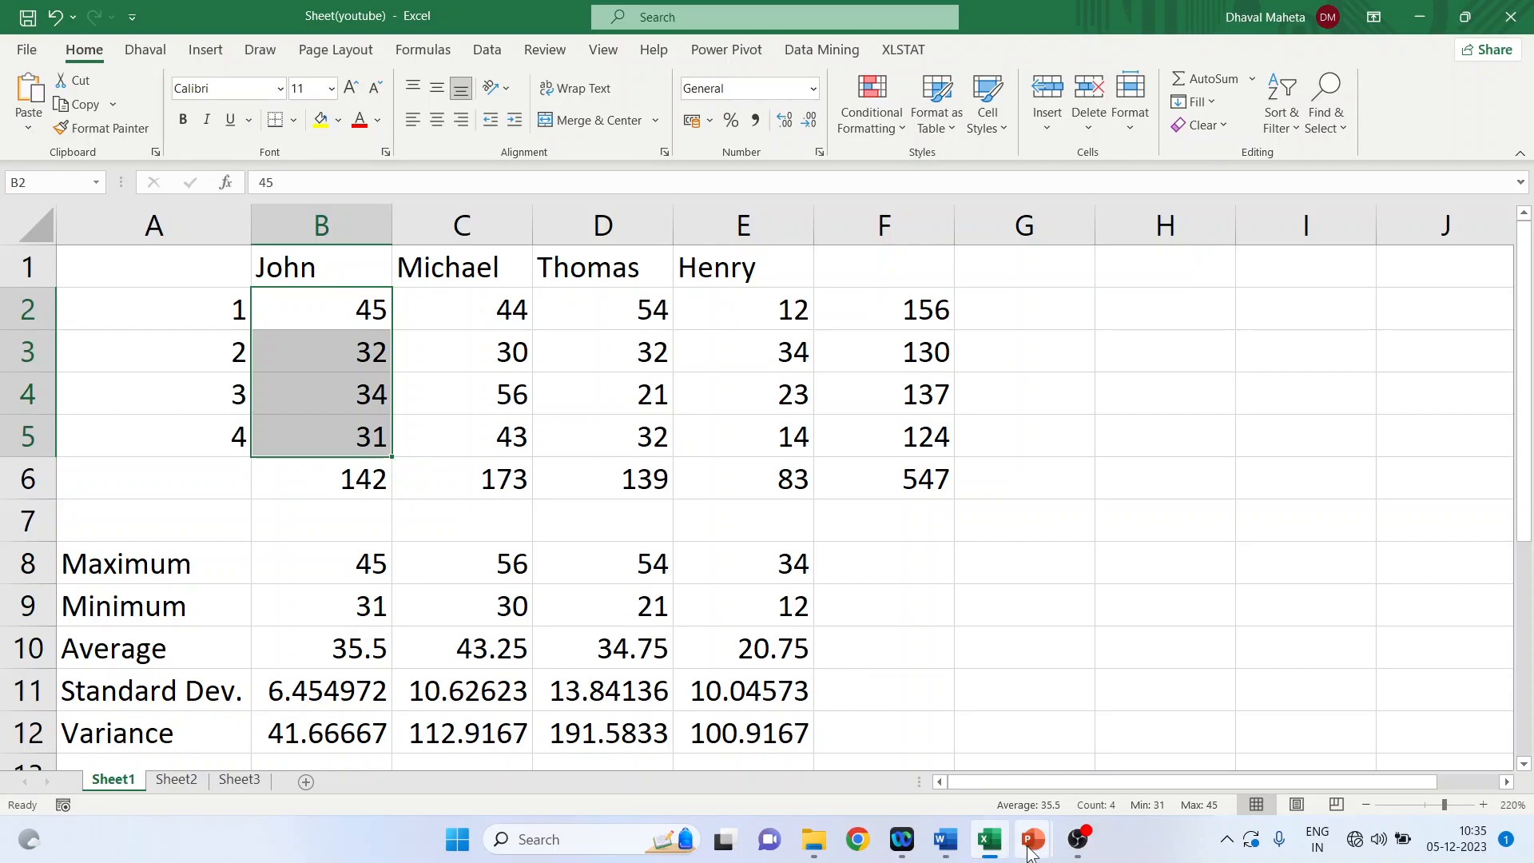
- Review the shortcut slide in PowerPoint, then select the whole marks table A1:E6 in Excel
left_click(1121, 782)
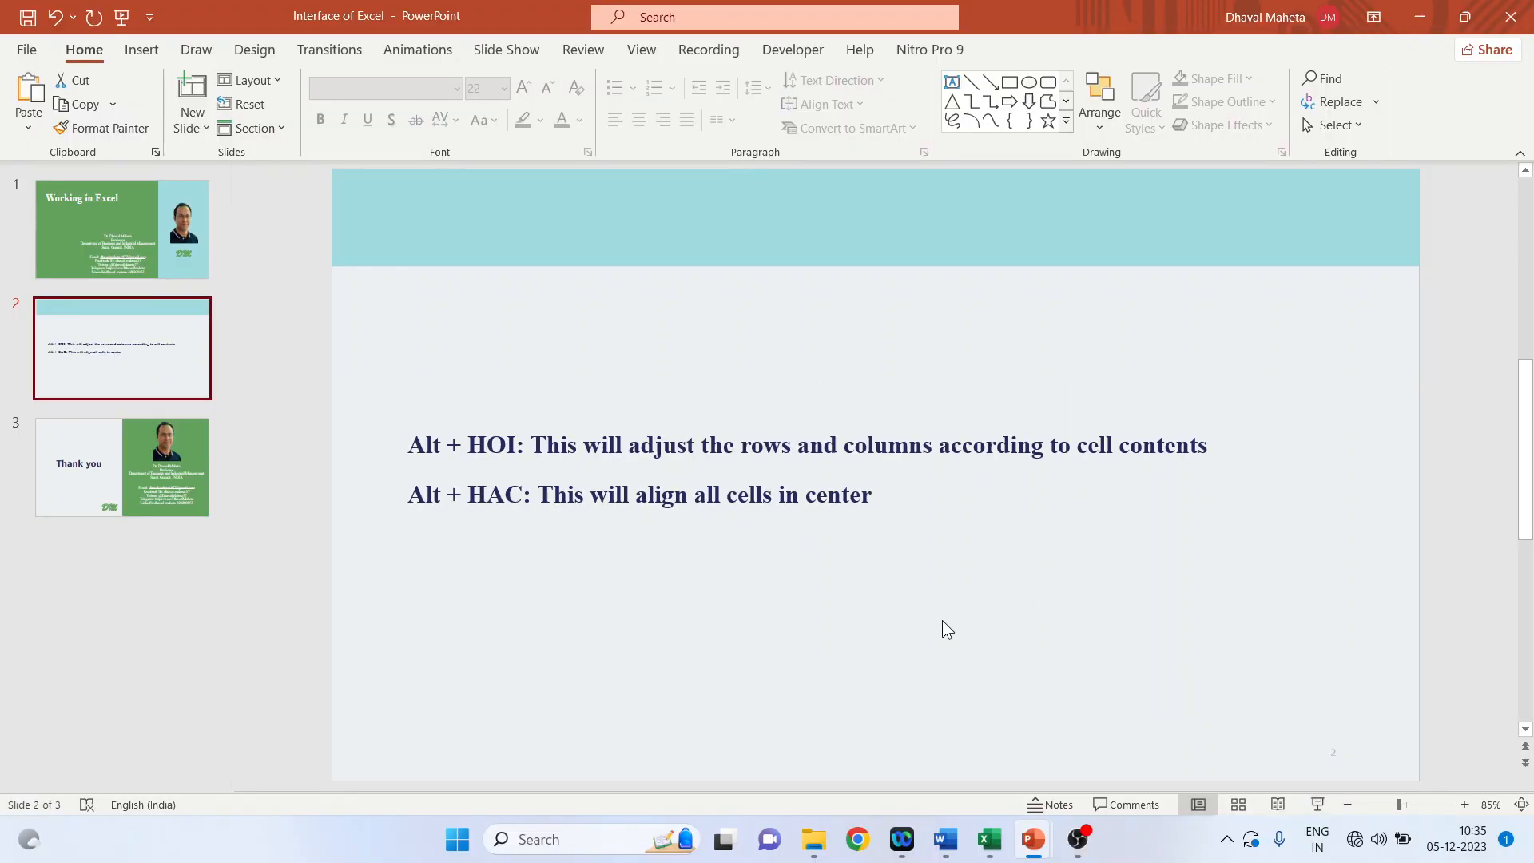
left_click(988, 840)
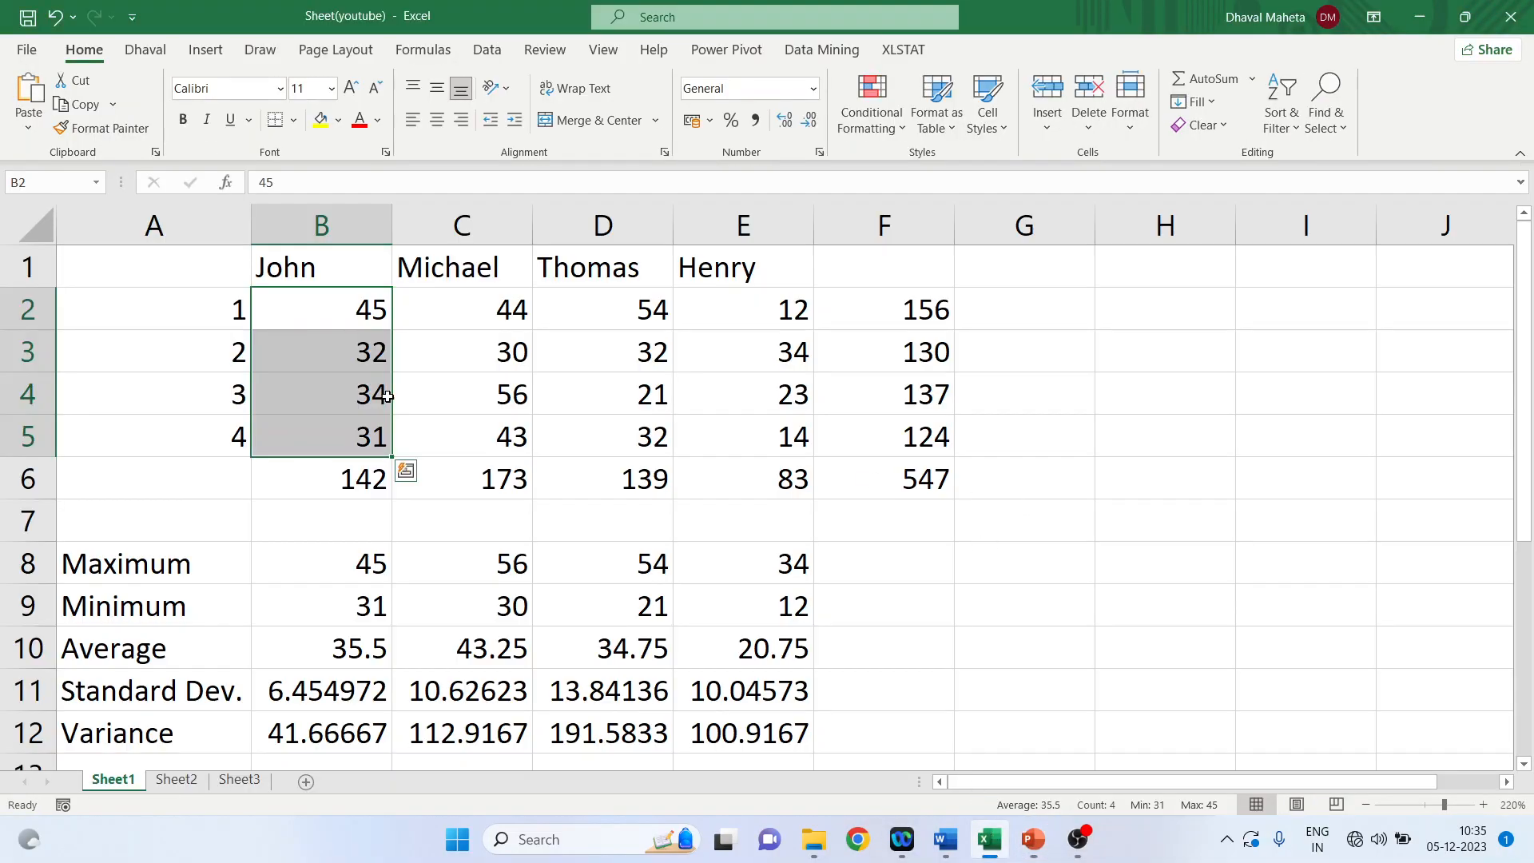
left_click_drag(224, 272, 744, 477)
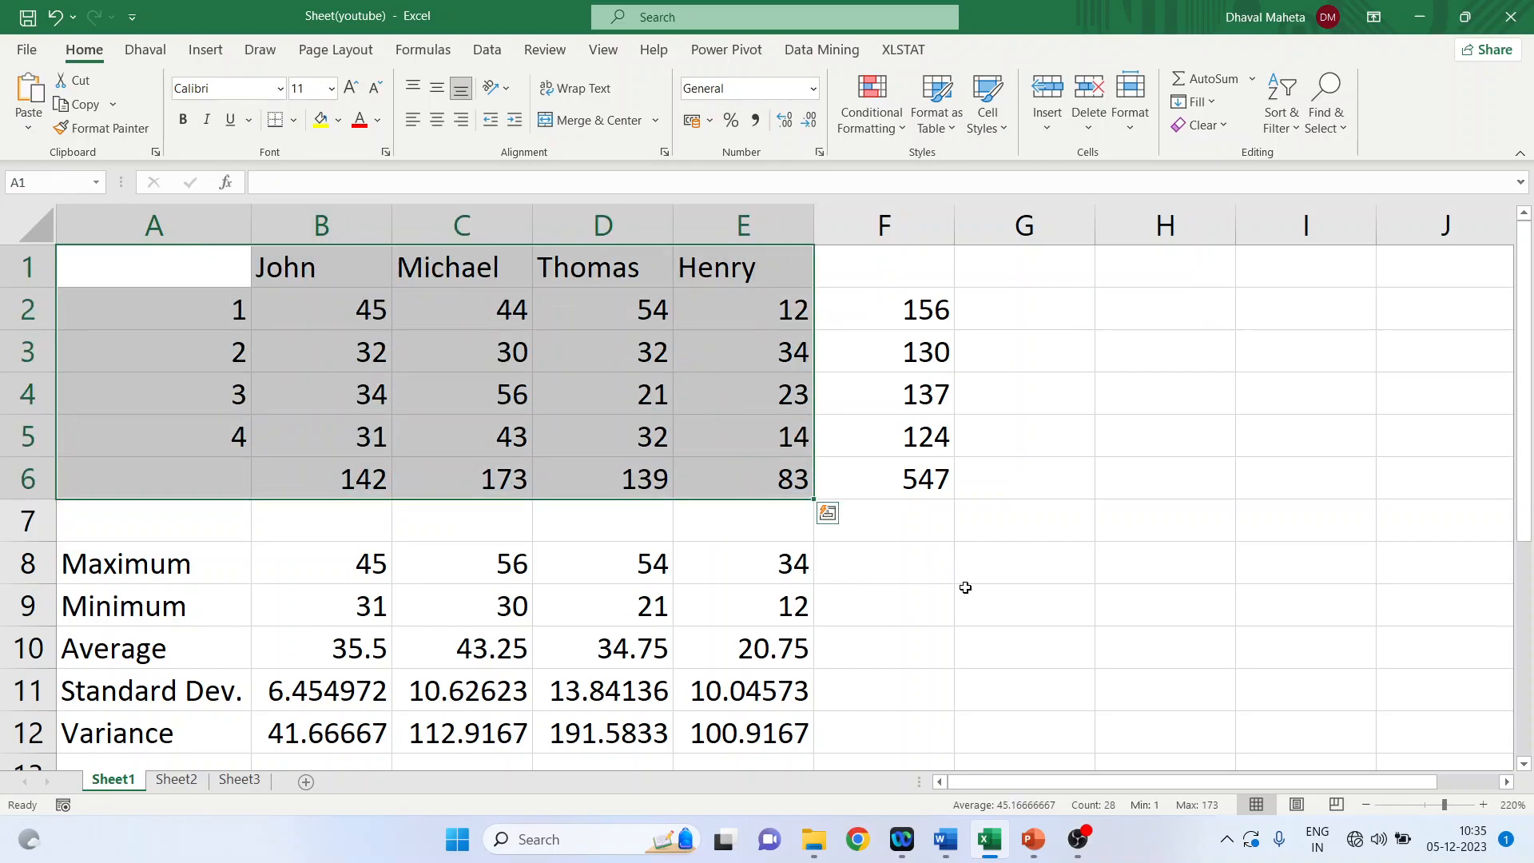
- Autofit columns A to E to their contents with Alt+H, O, I and return to the slides
key("alt+h")
key("o")
key("i")
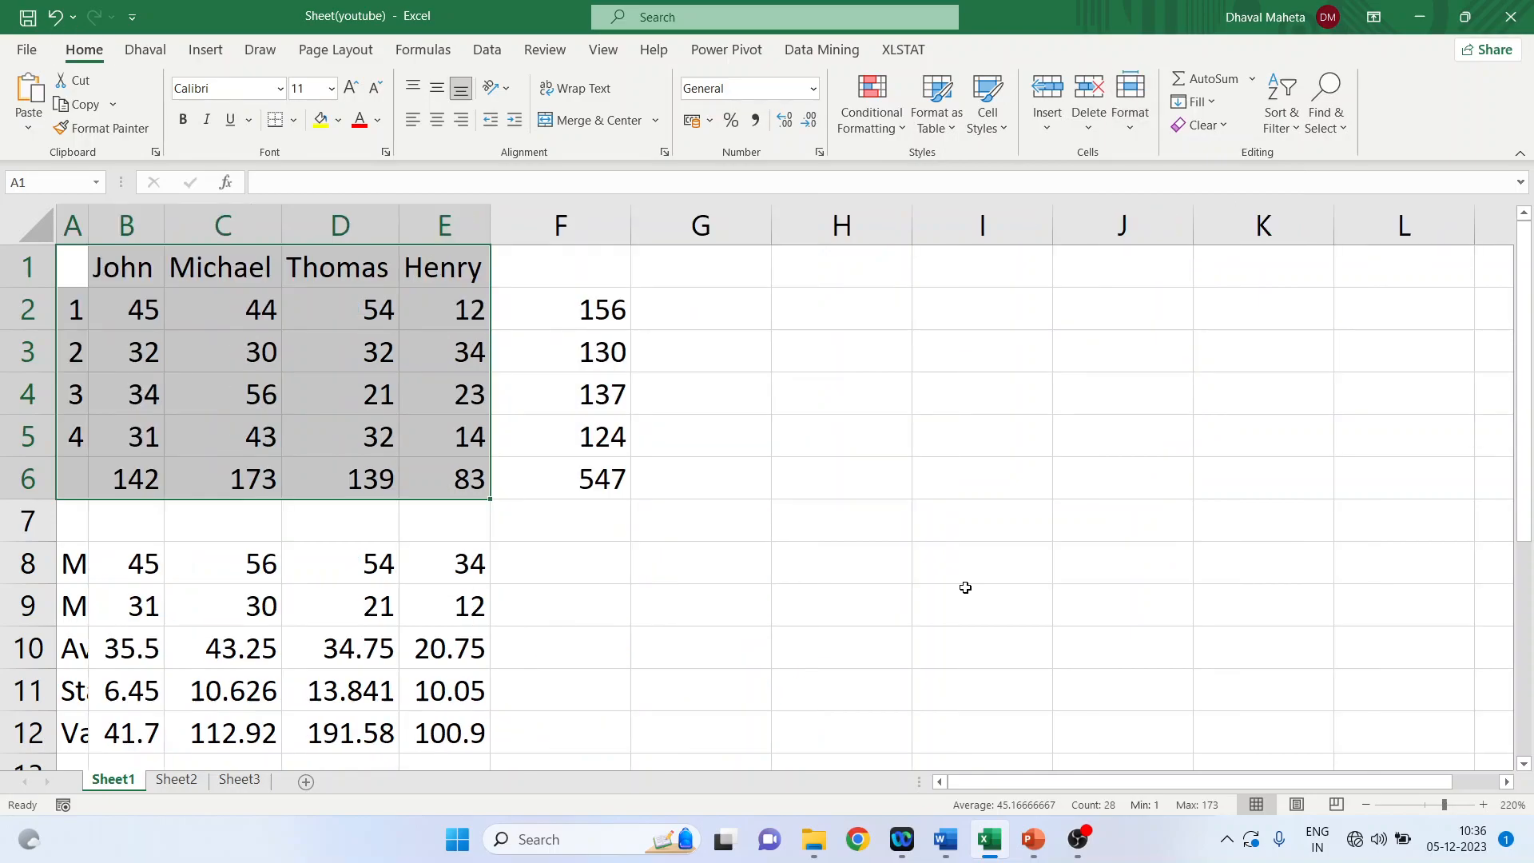
left_click(1033, 839)
left_click(1114, 775)
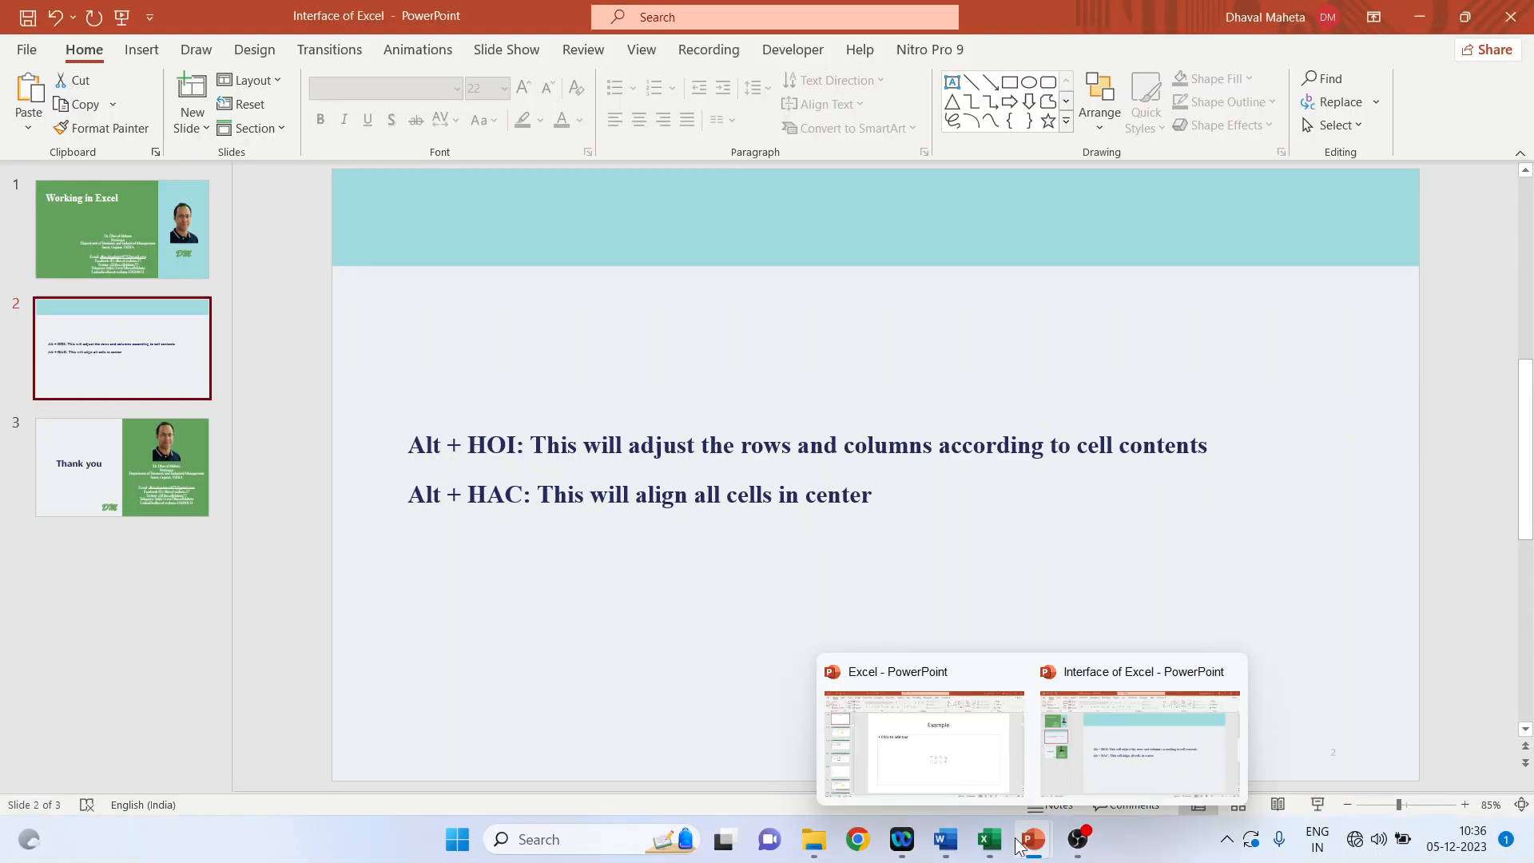
- Refit columns A to E in Excel so all values show, using Alt+H, O, I
left_click(989, 840)
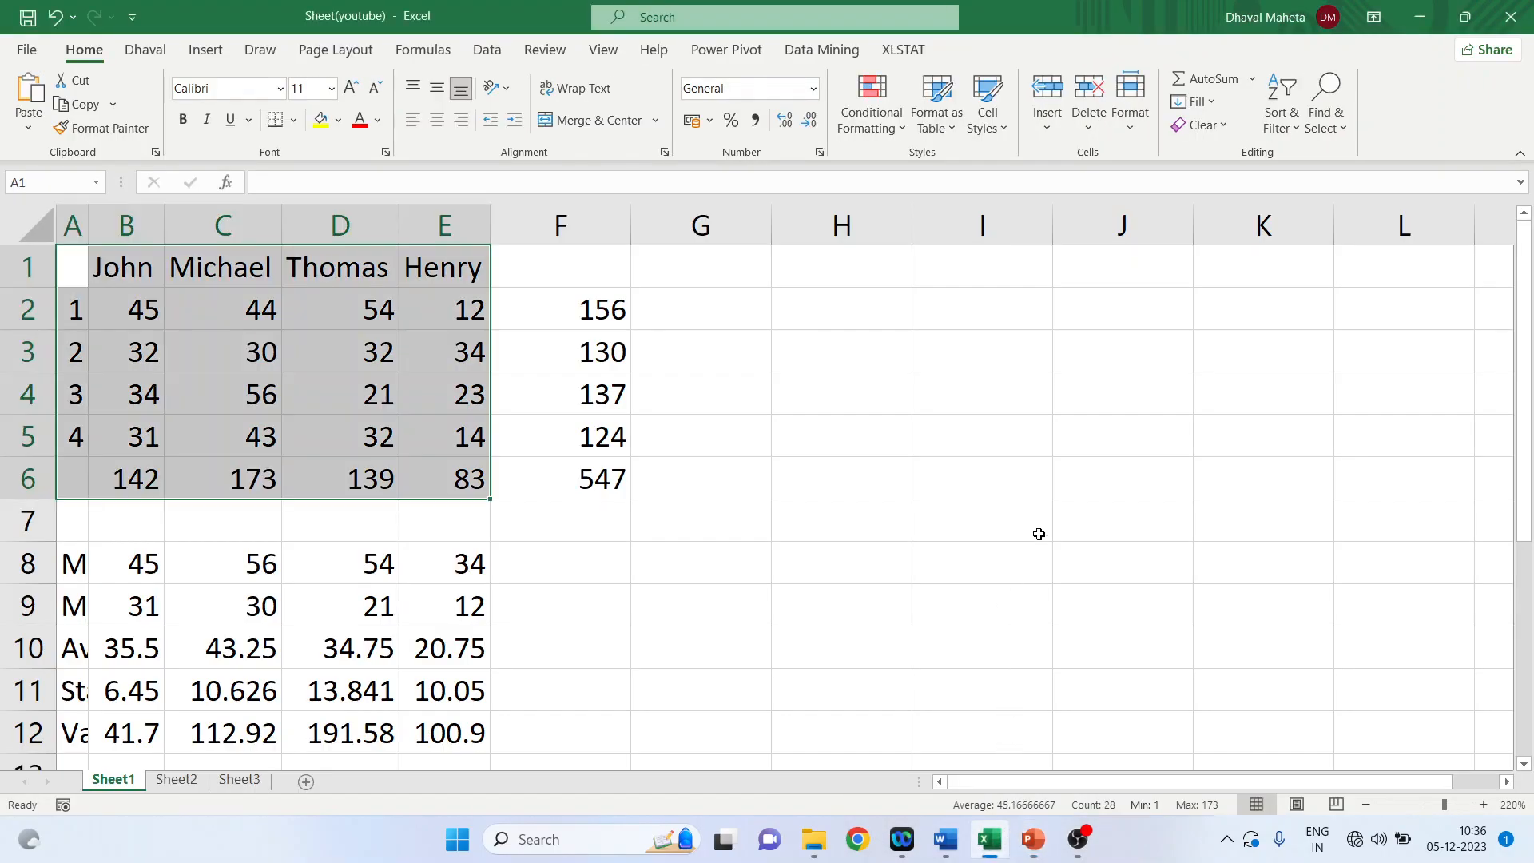
key("alt+h")
key("o")
key("i")
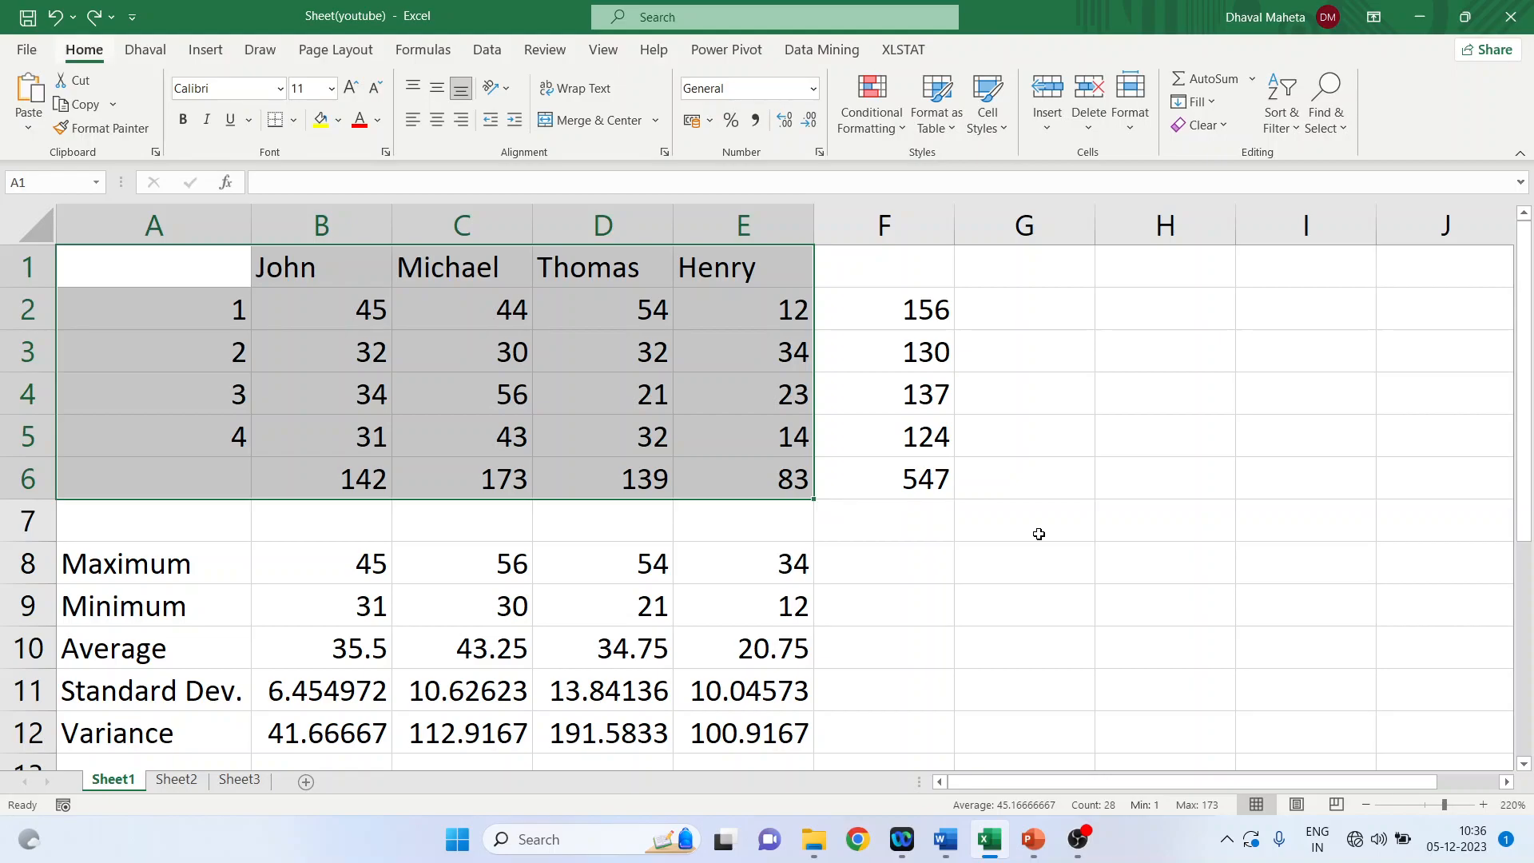
- Center-align the table A1:E6 with Alt+H, A, C and switch to the Data folder
key("alt+h")
key("a")
key("c")
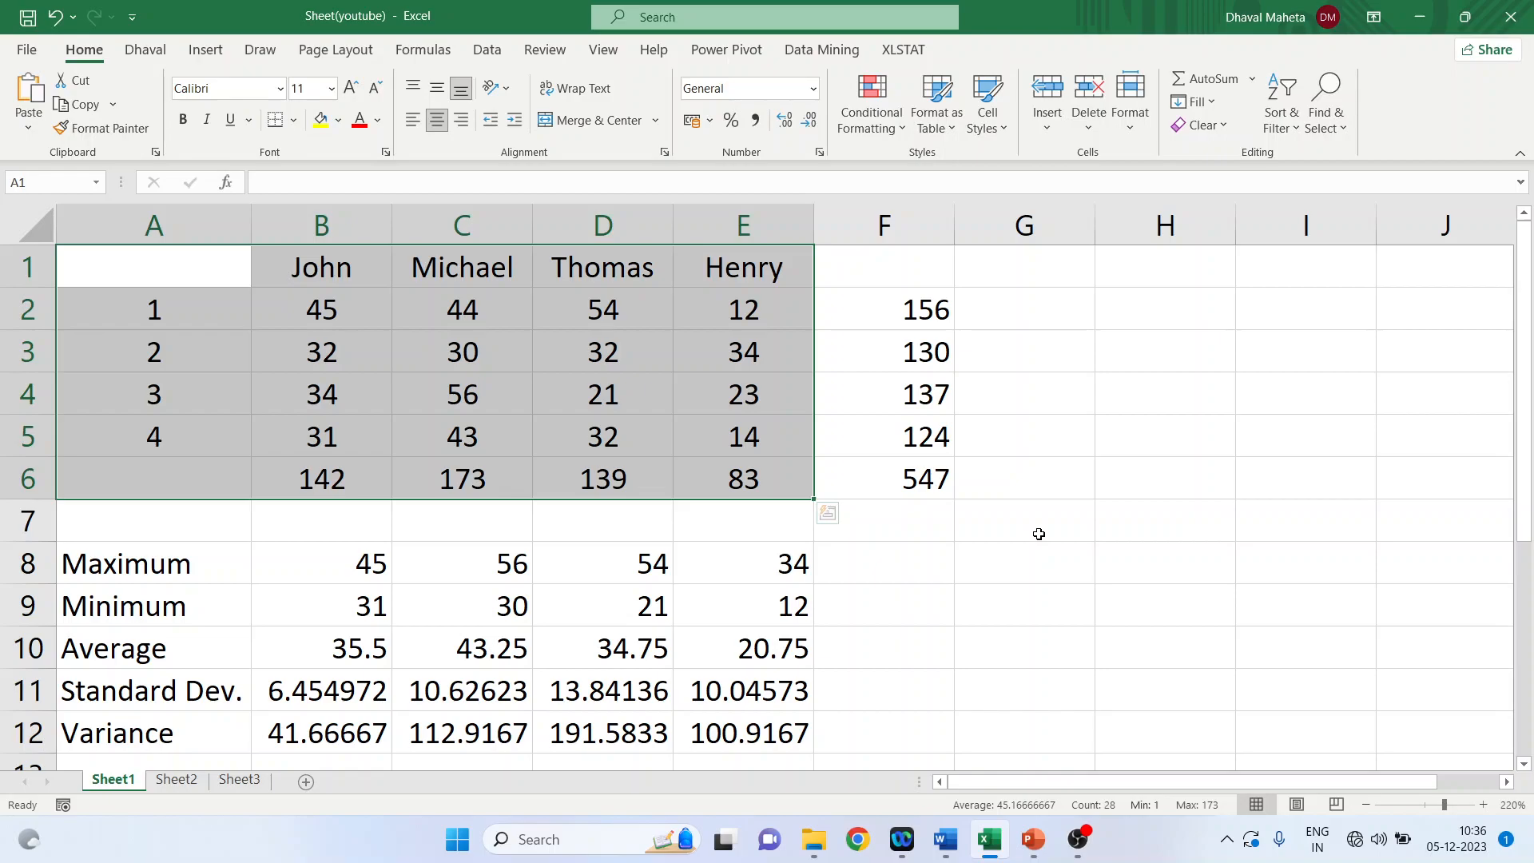
key("alt+Tab")
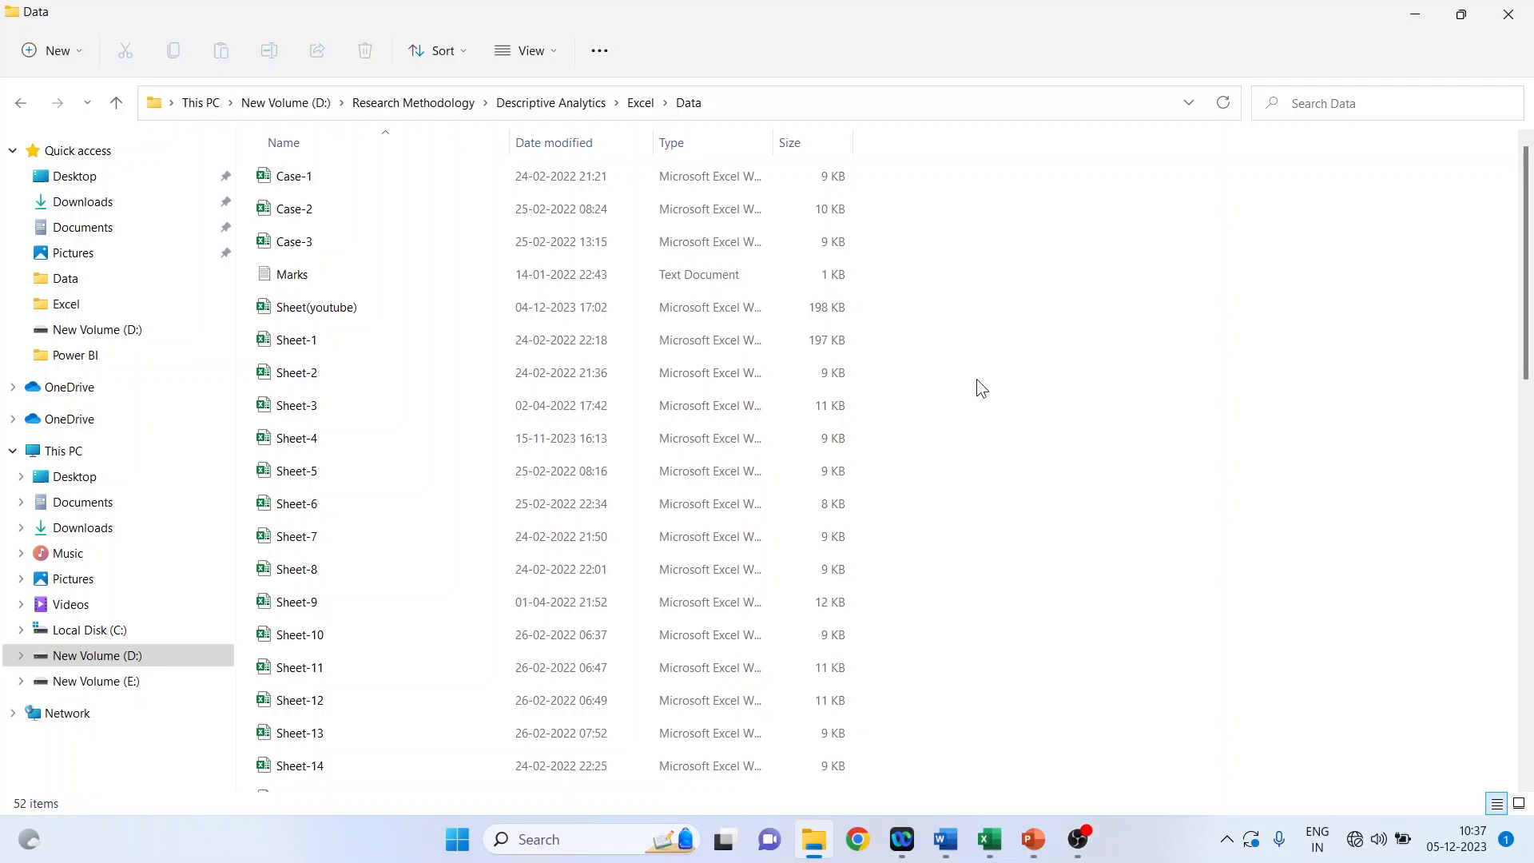
- View Marks.txt in Notepad, close it and bring the Excel marks sheet back
double_click(336, 281)
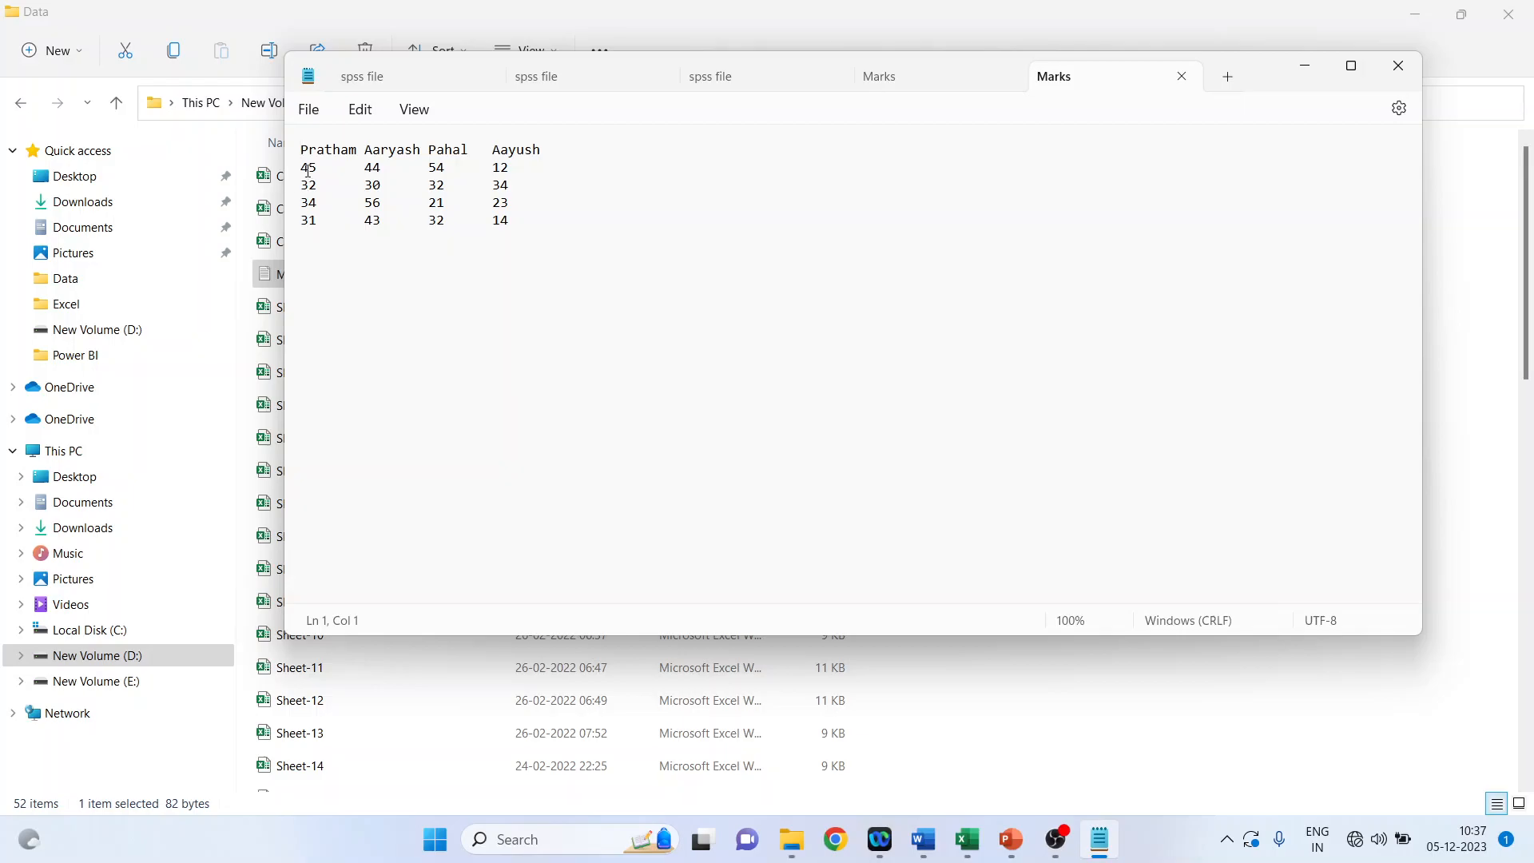
left_click(1398, 67)
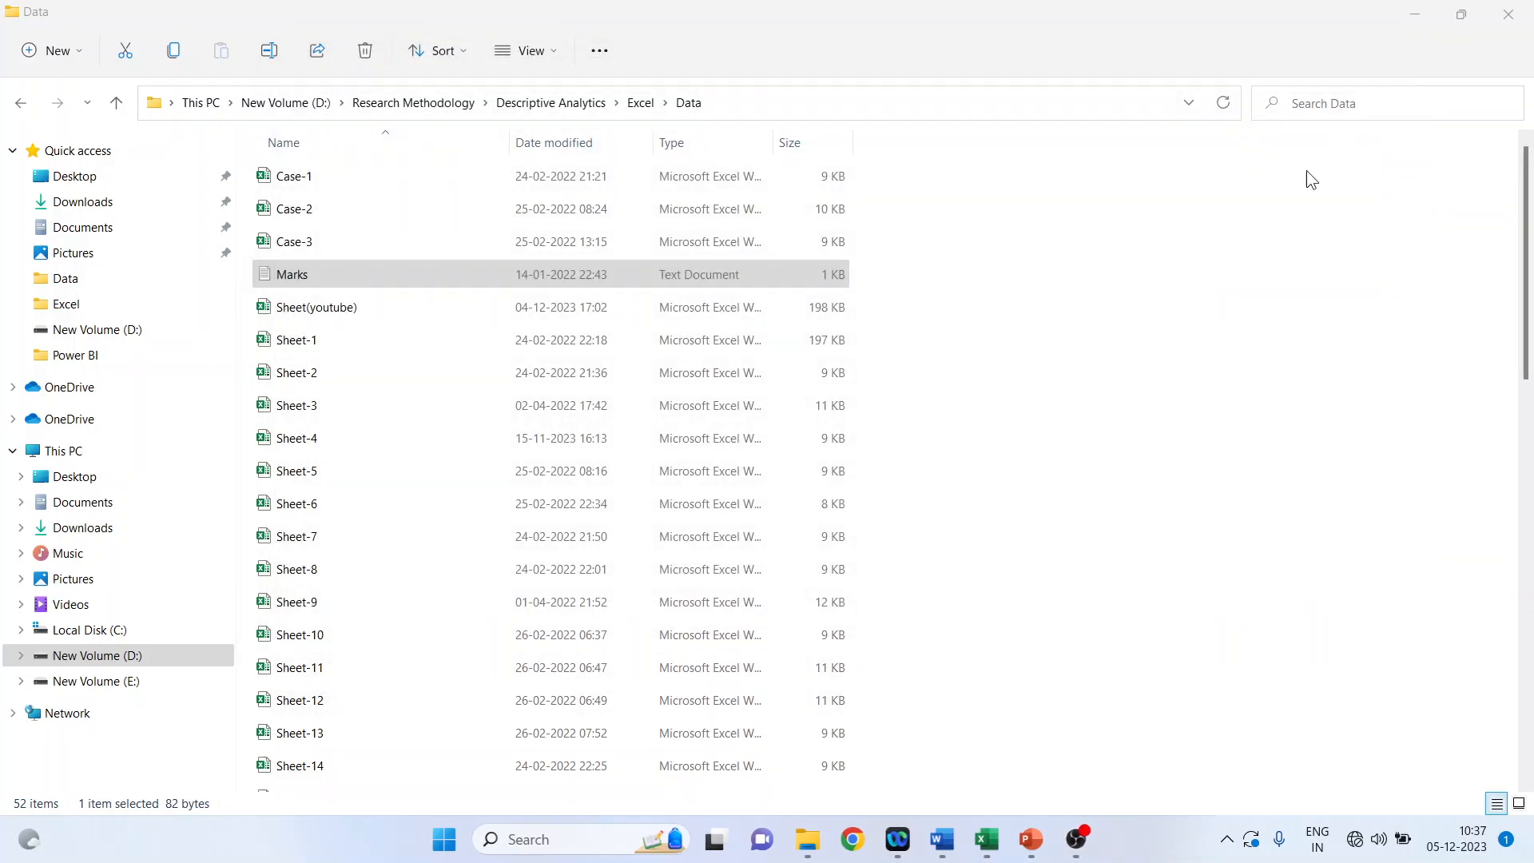
left_click(995, 841)
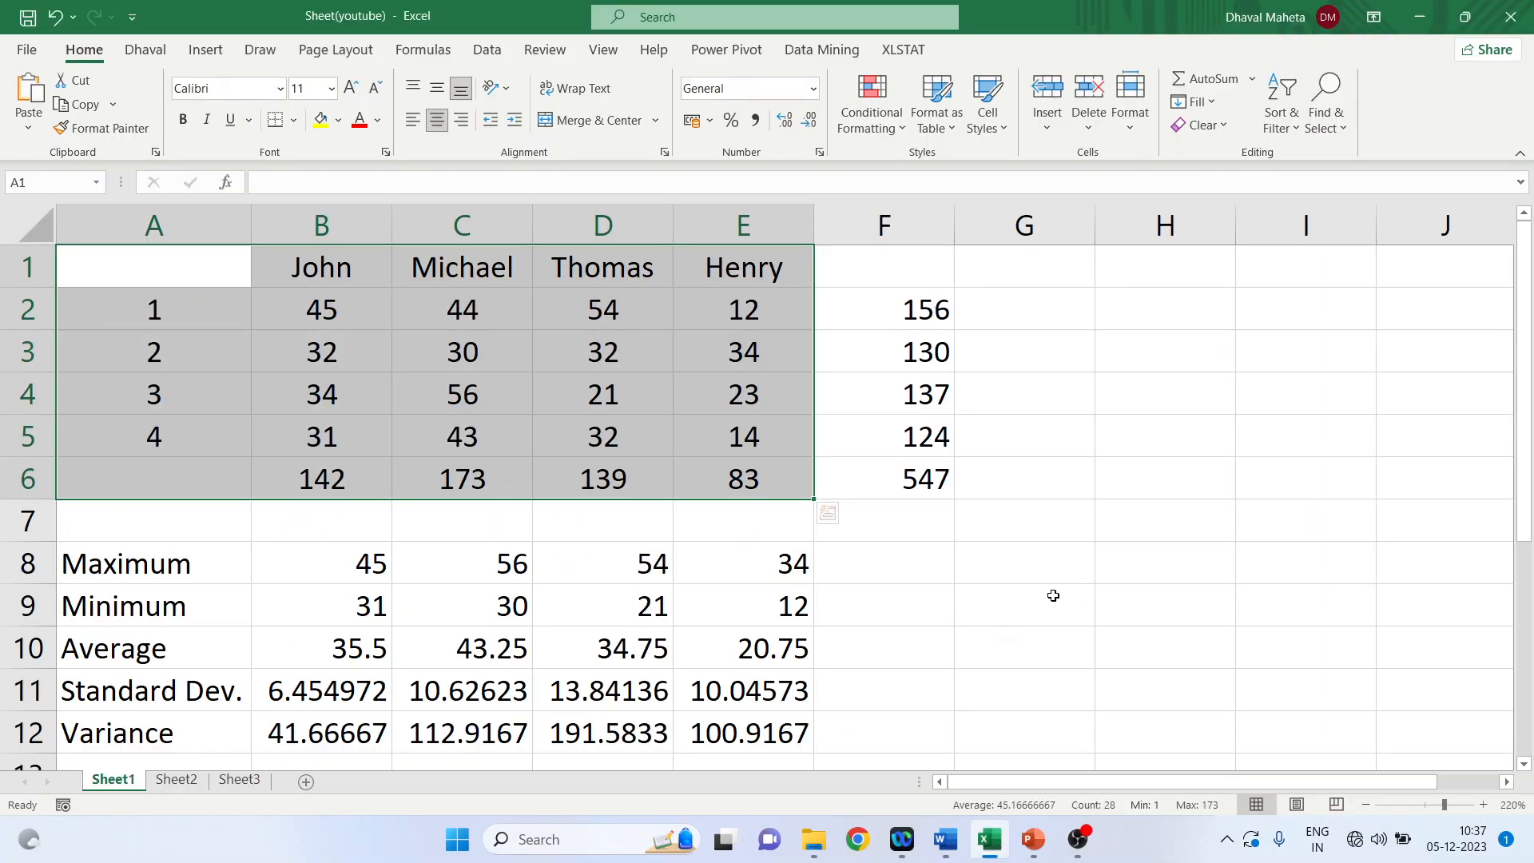
- Start opening an existing file via File > Open > Browse
left_click(25, 51)
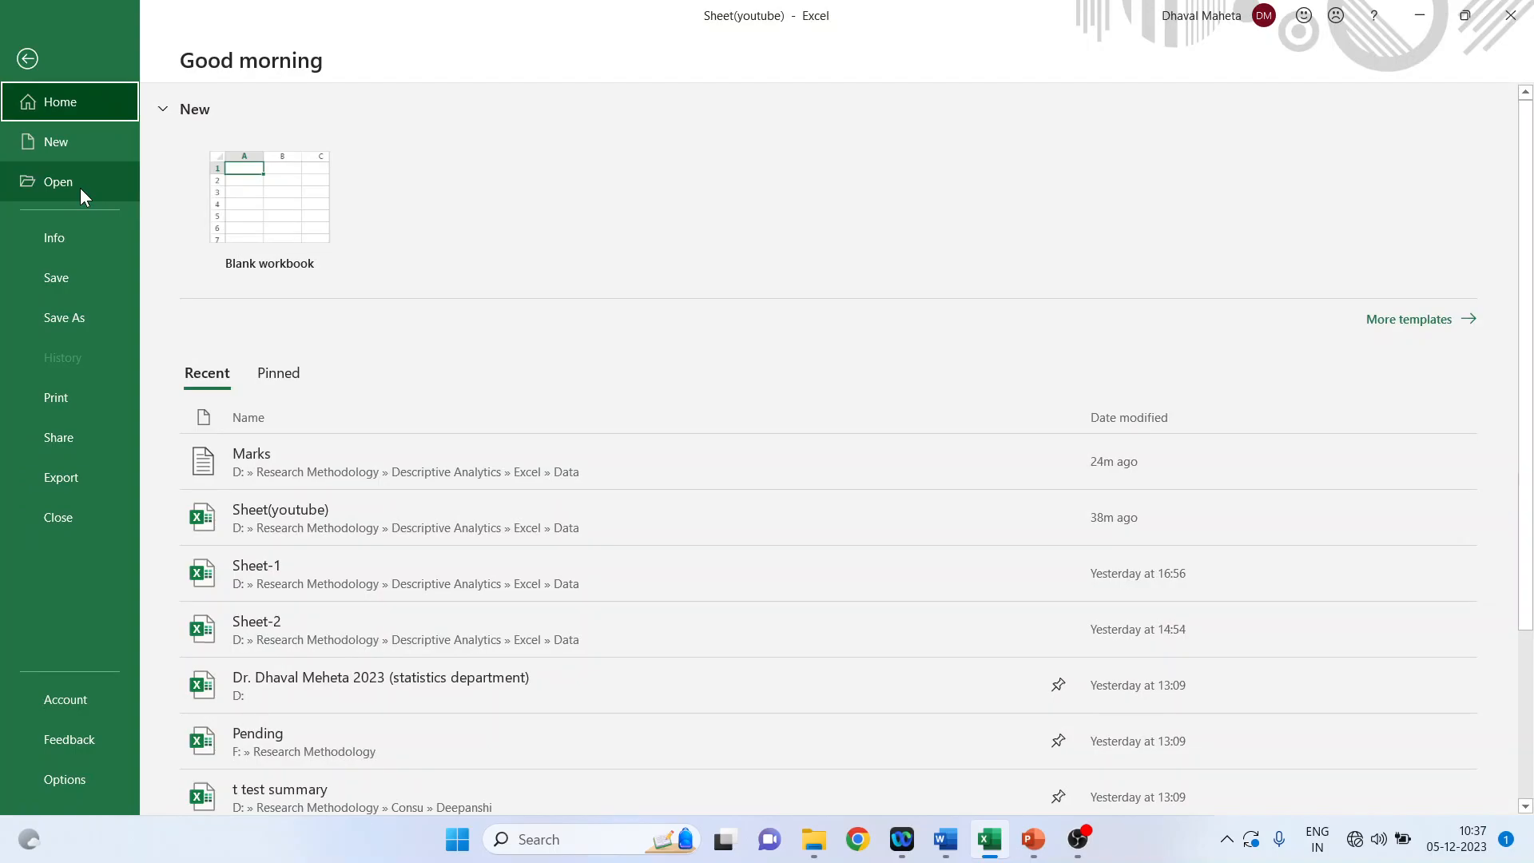
left_click(81, 188)
left_click(273, 459)
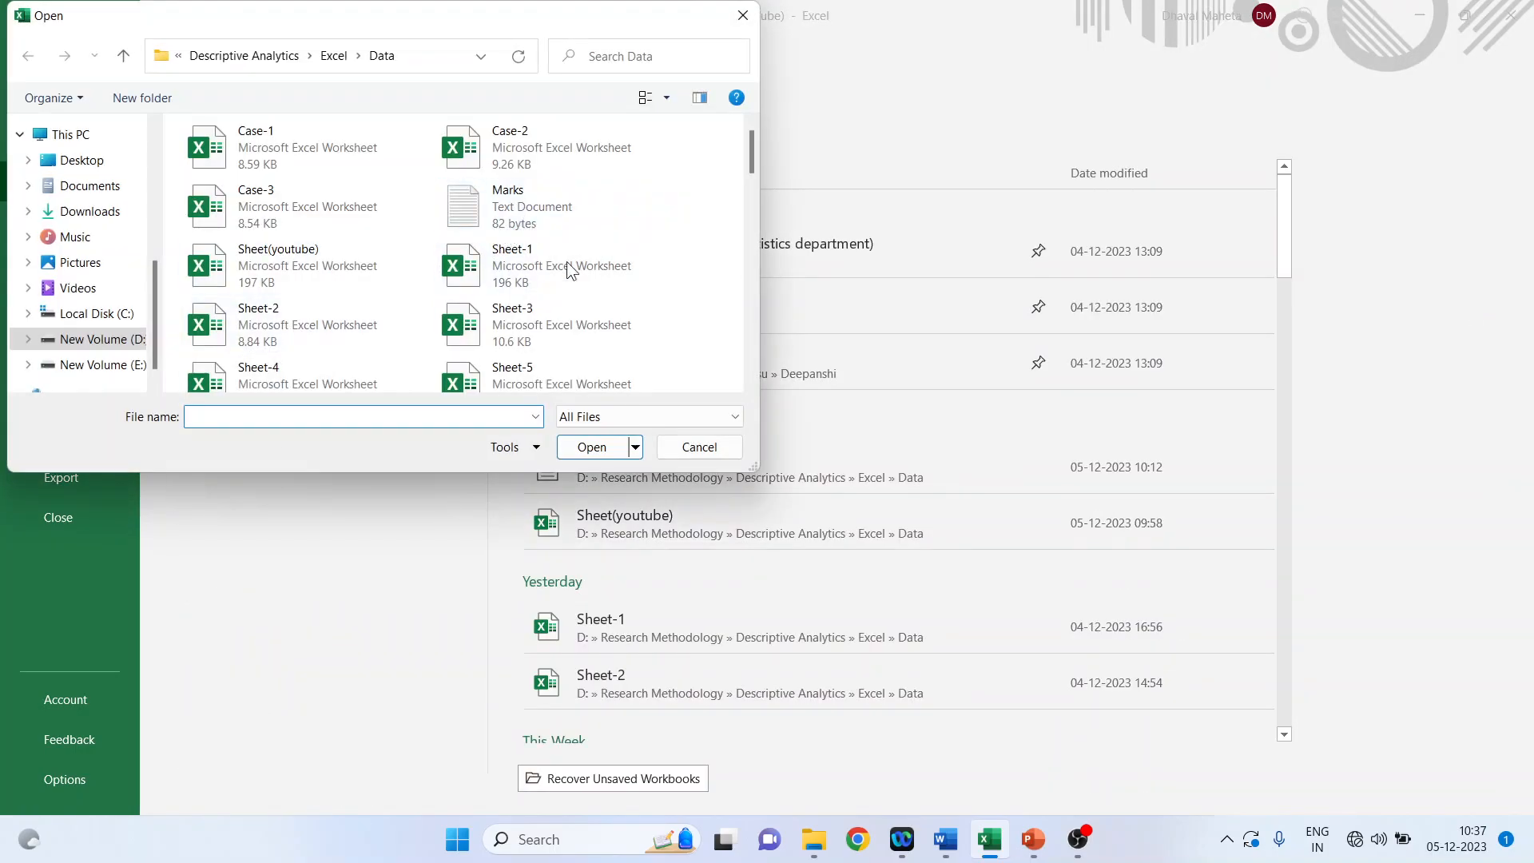
- List All Files, choose Marks.txt and open it into the Text Import Wizard
left_click(735, 420)
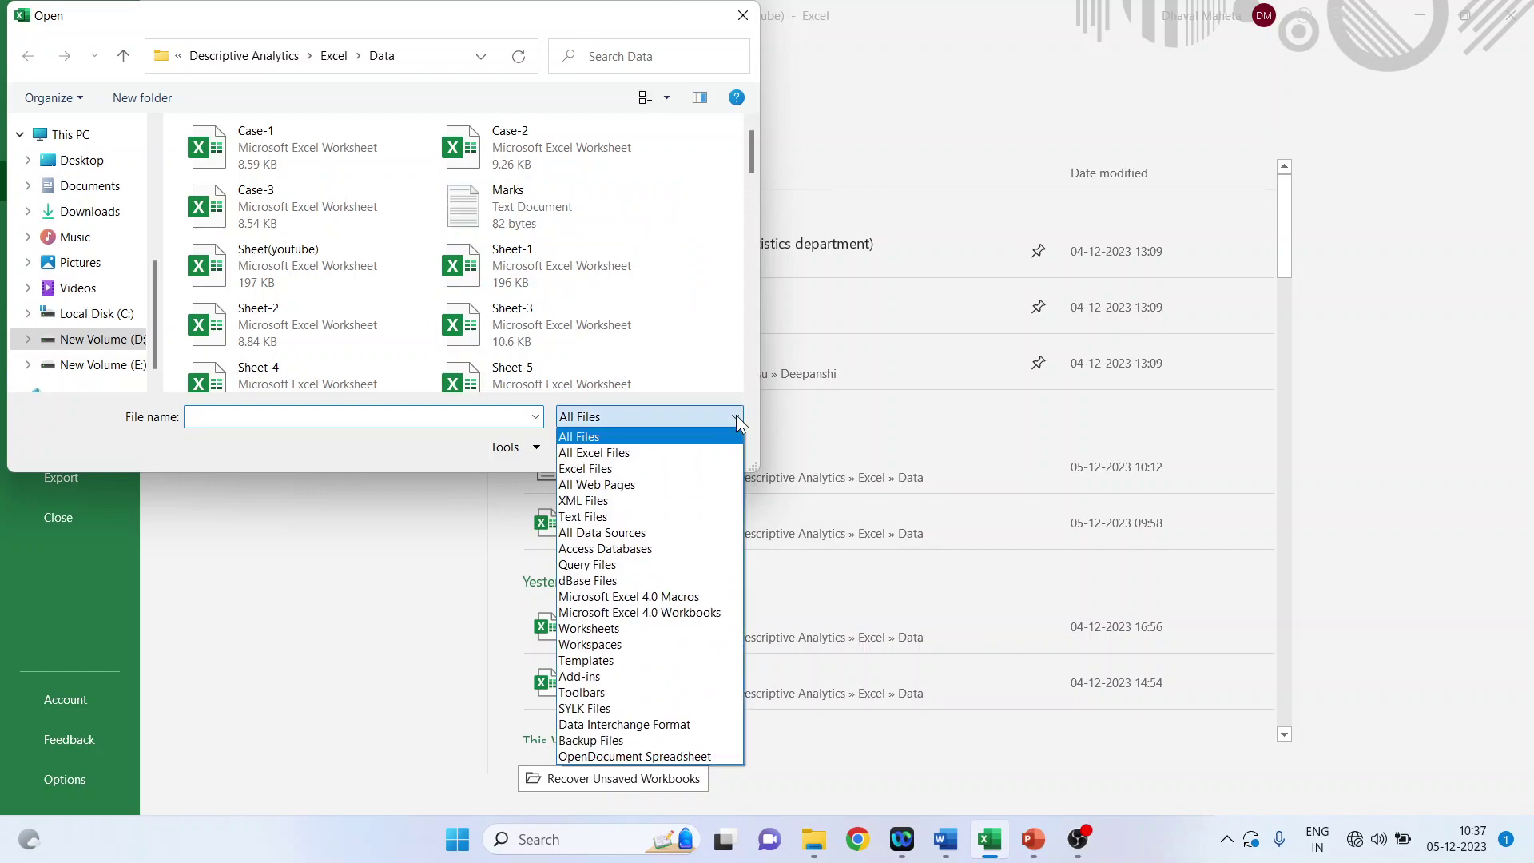
left_click(628, 440)
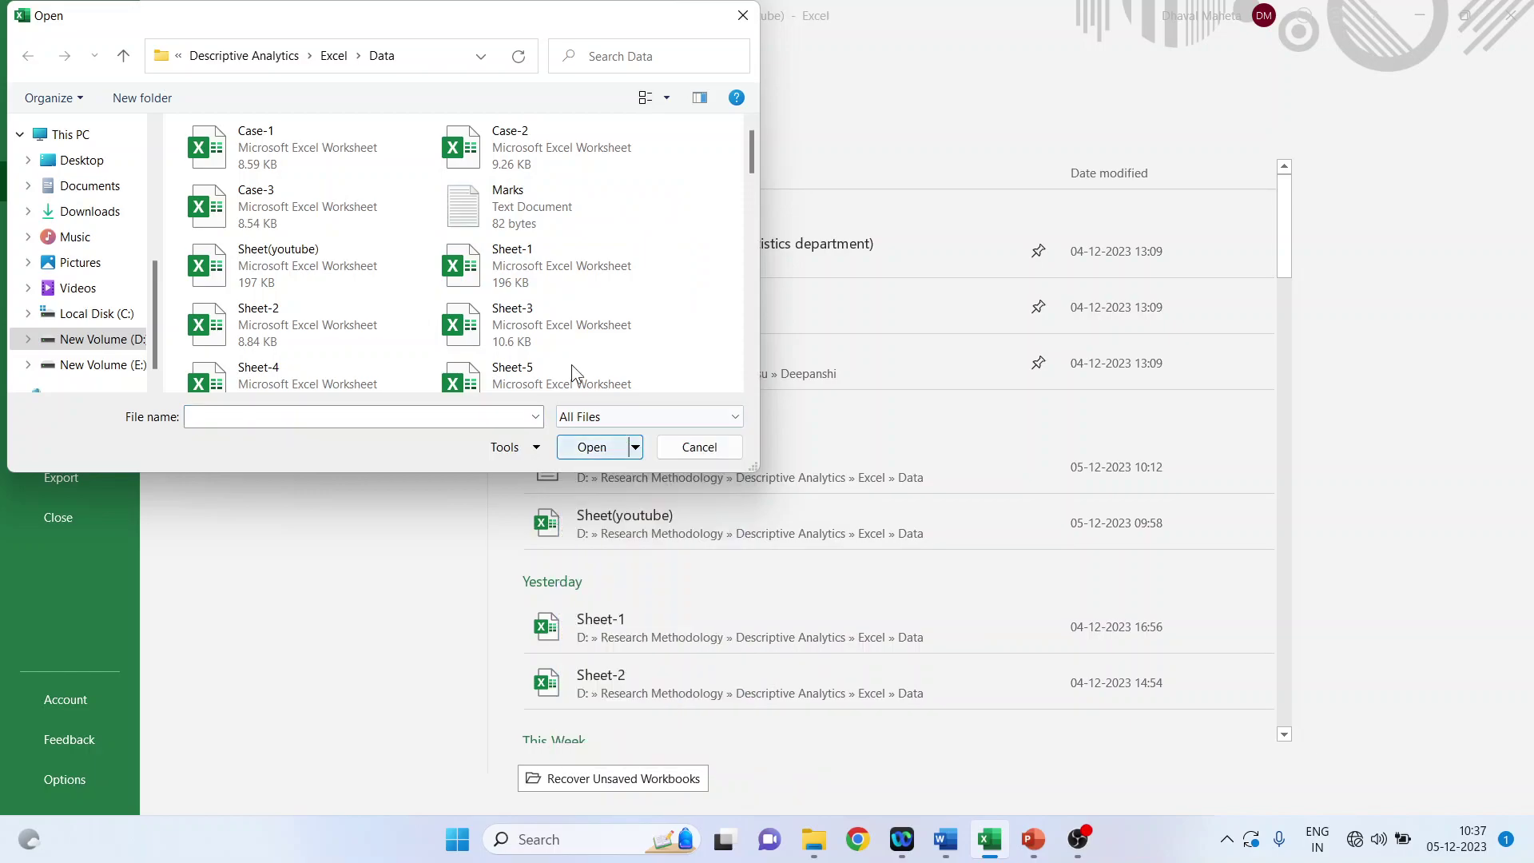
left_click(518, 226)
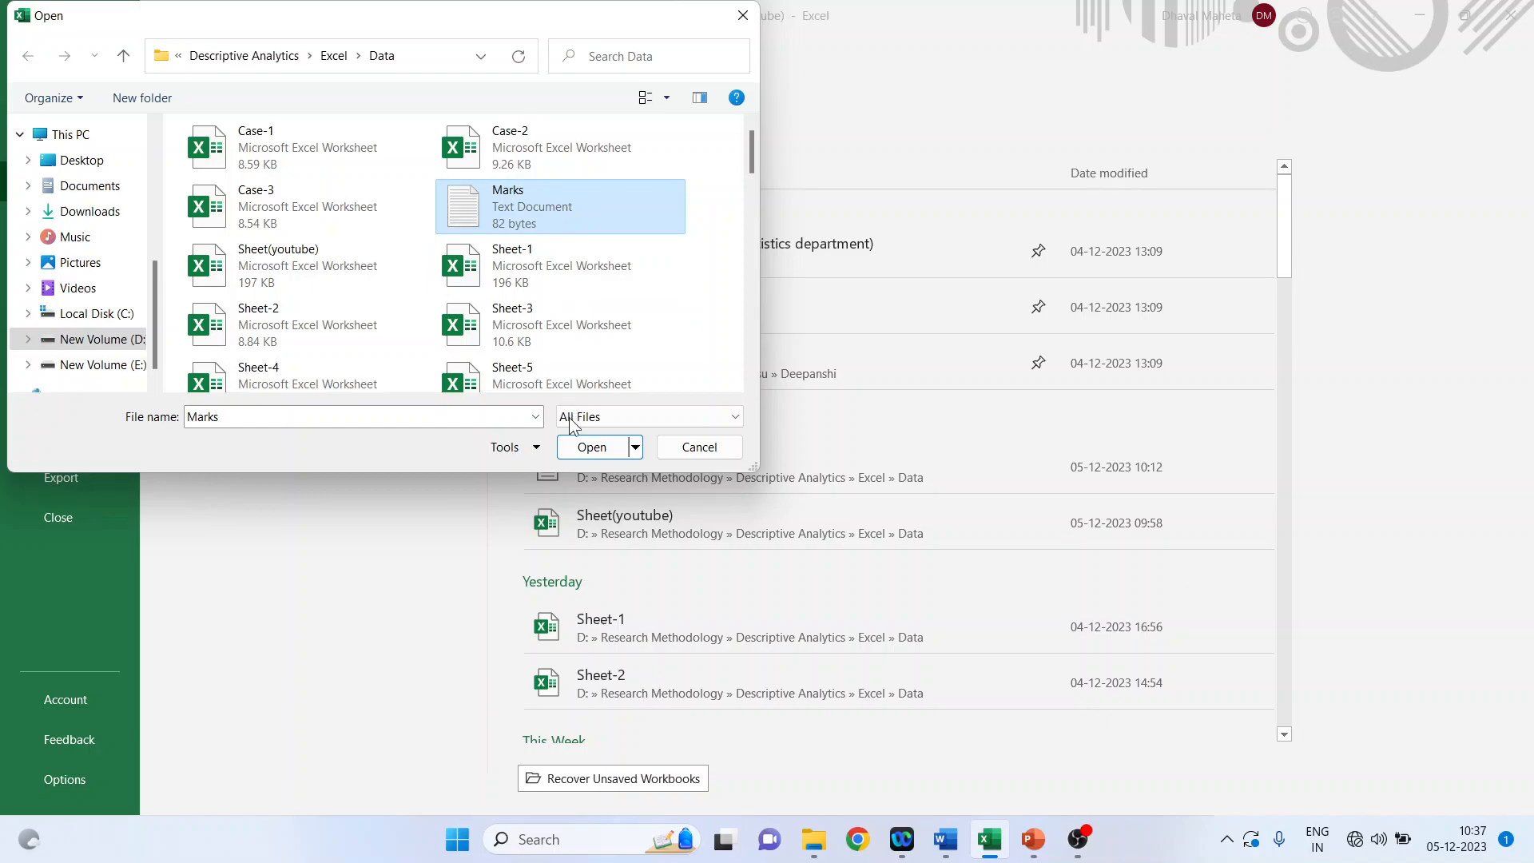
left_click(590, 446)
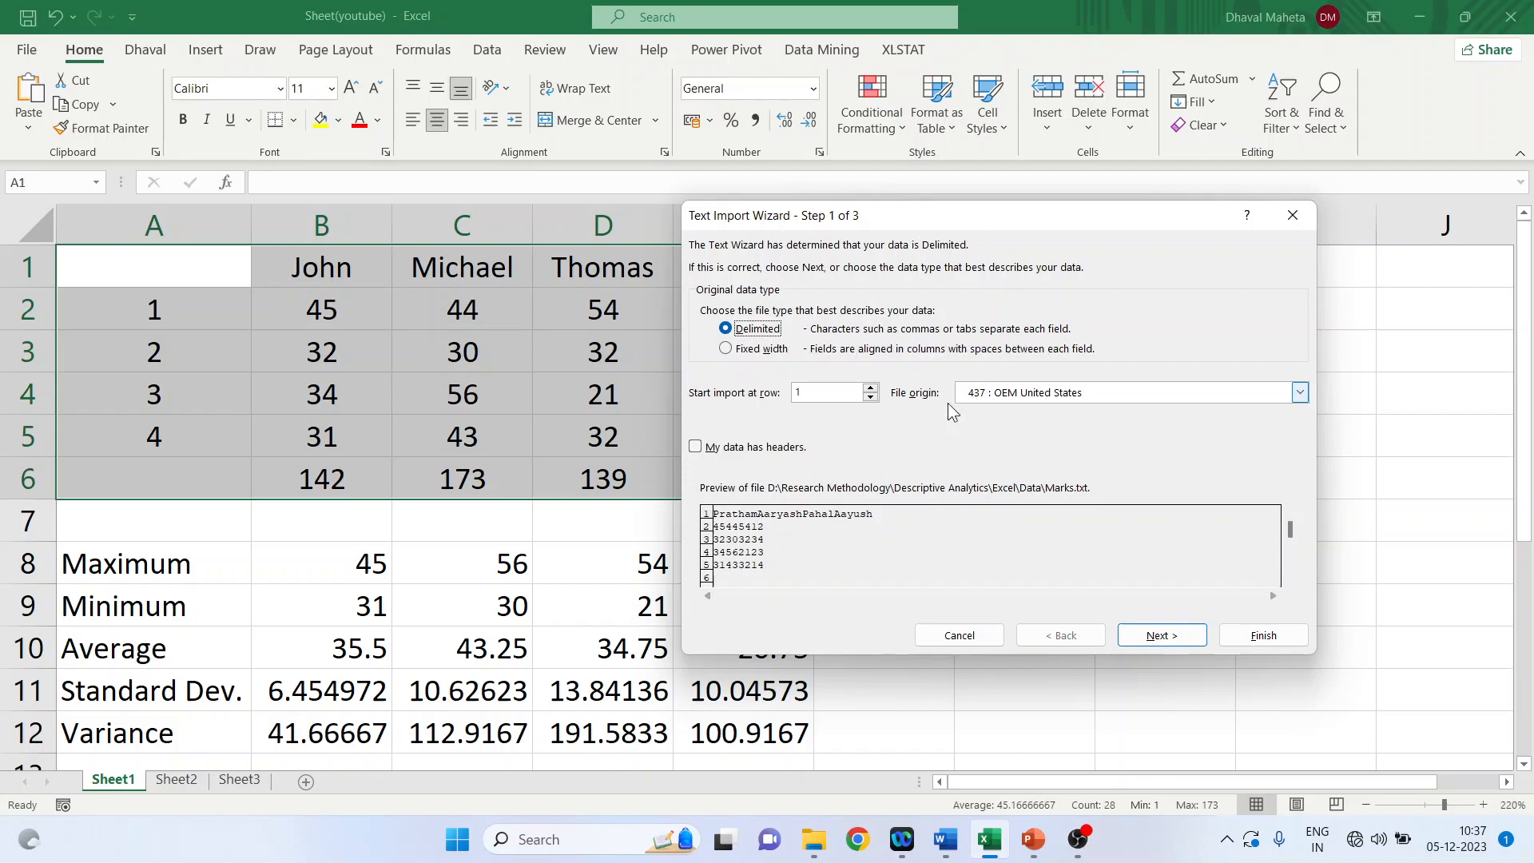
- Import the Marks text file as Tab-delimited data into a new Marks workbook
left_click(1160, 638)
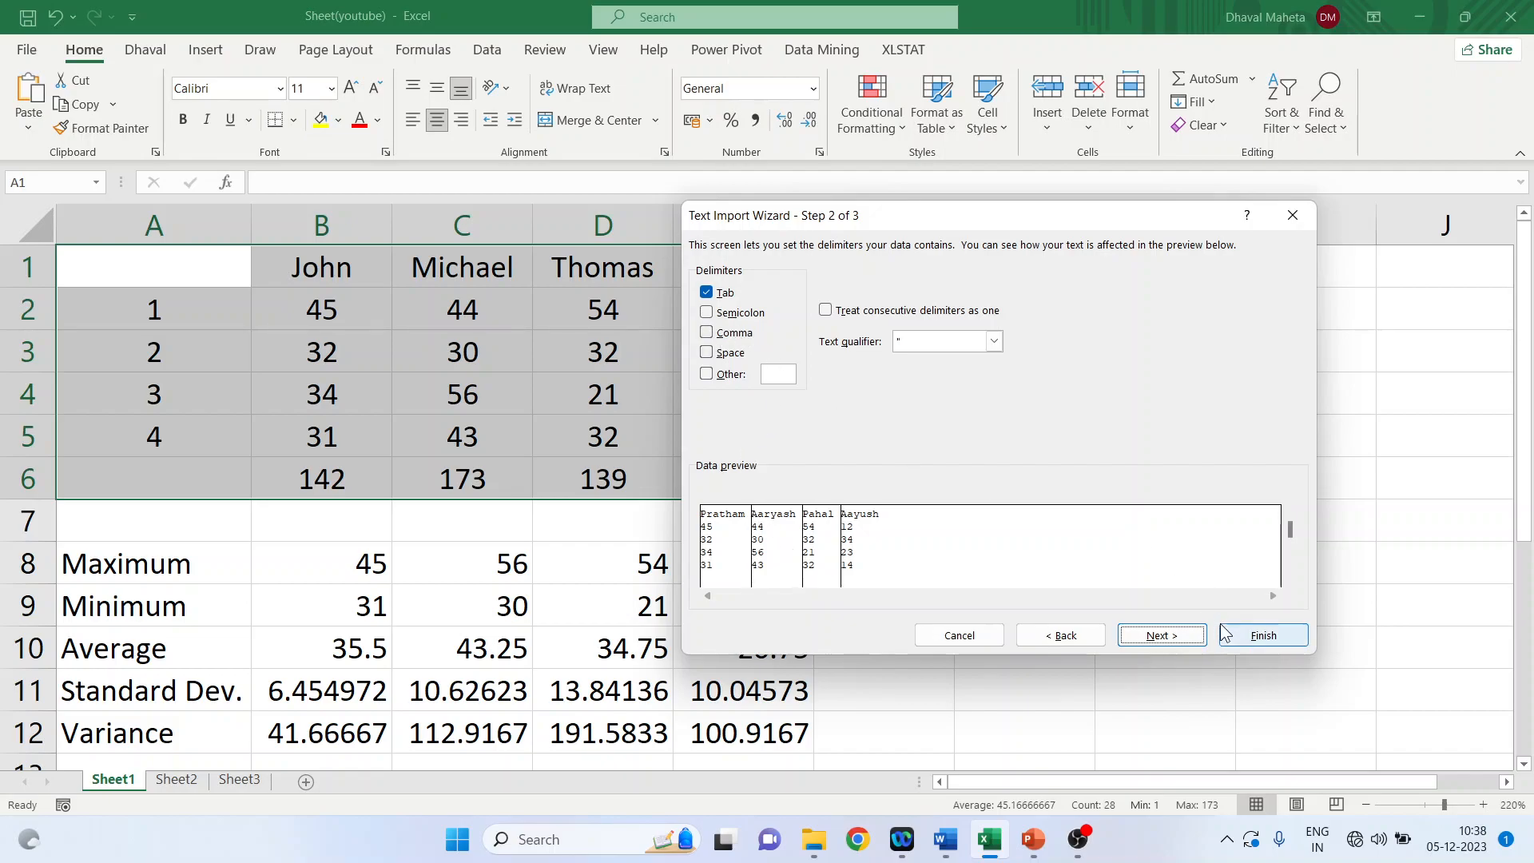
left_click(1173, 639)
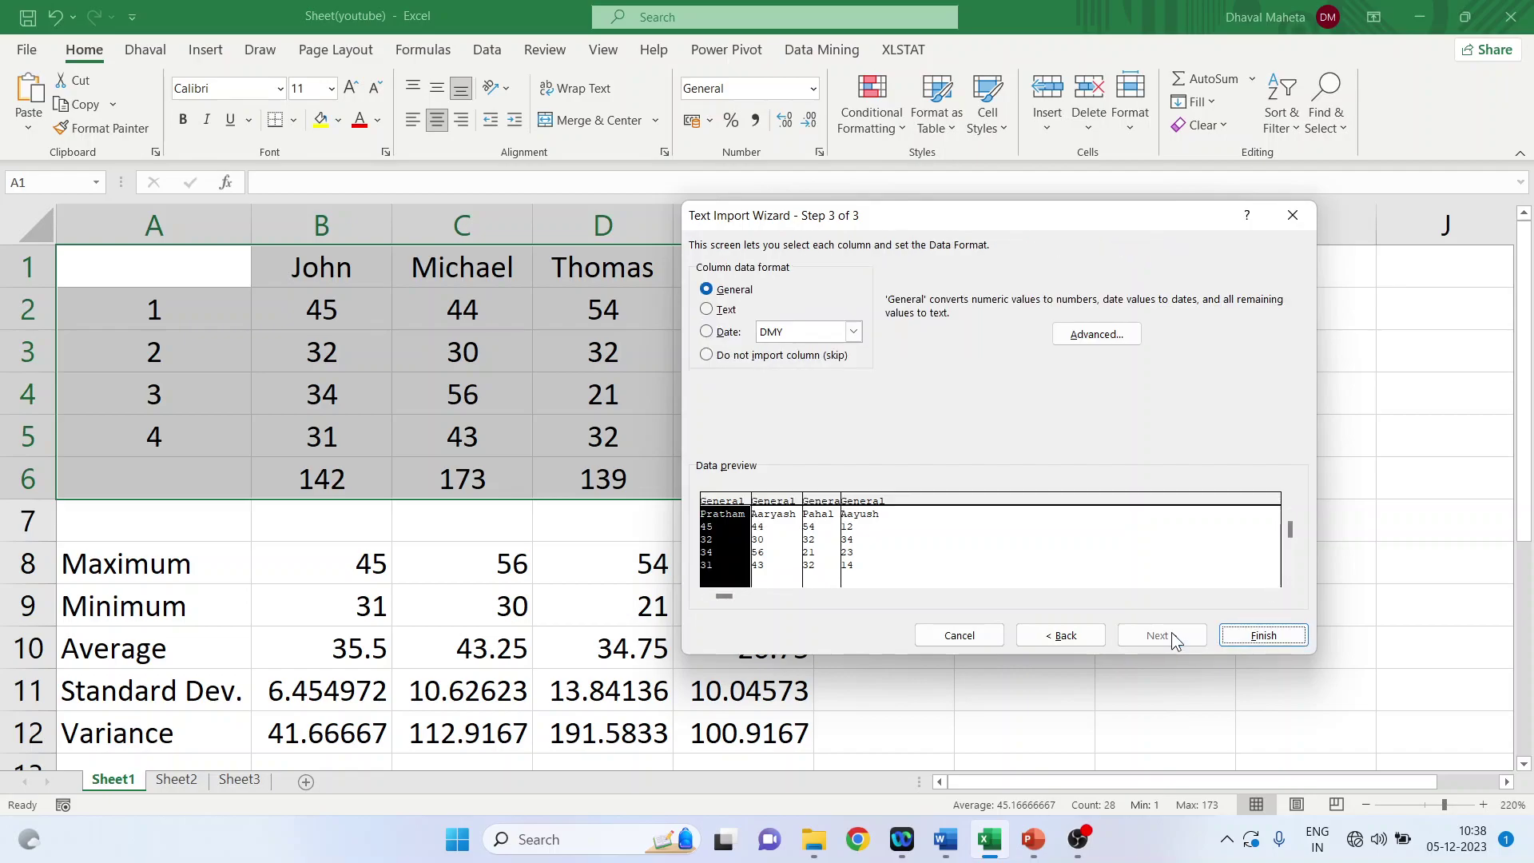
left_click(1264, 635)
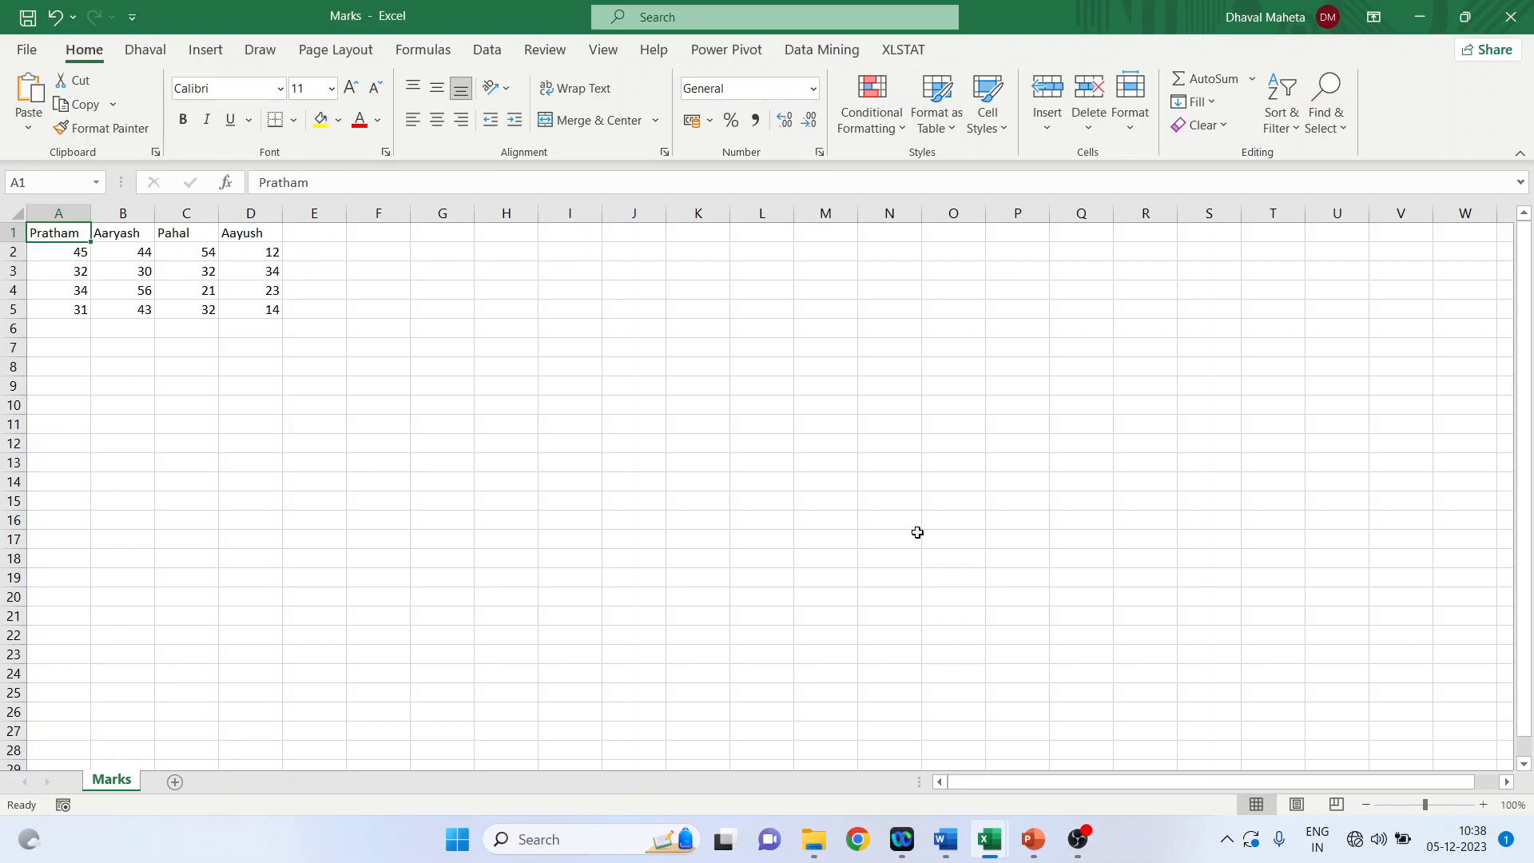
- Switch to PowerPoint showing the closing Thank you slide
key("alt+Tab")
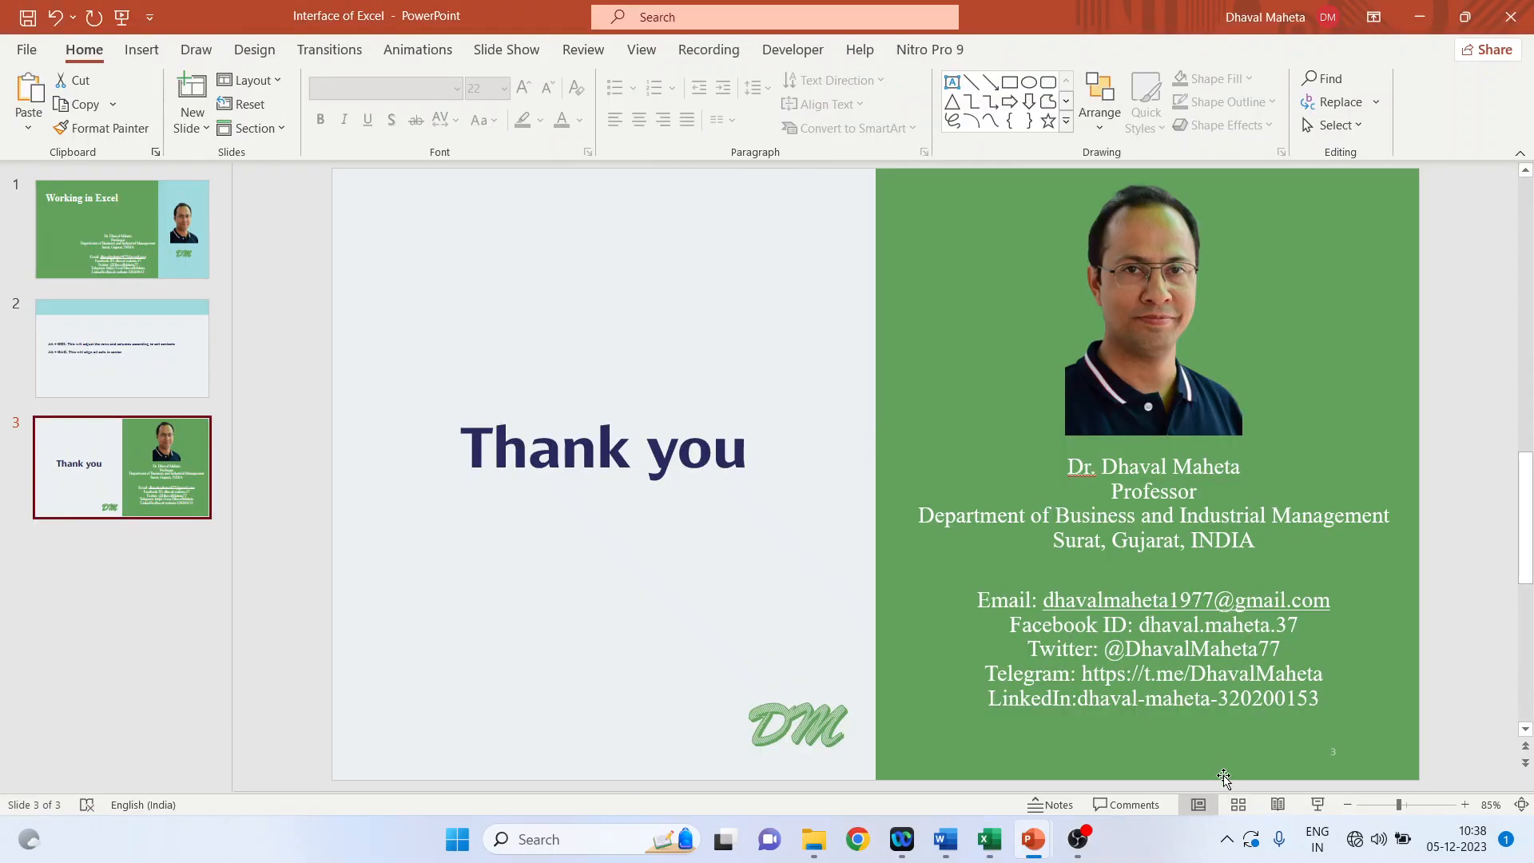